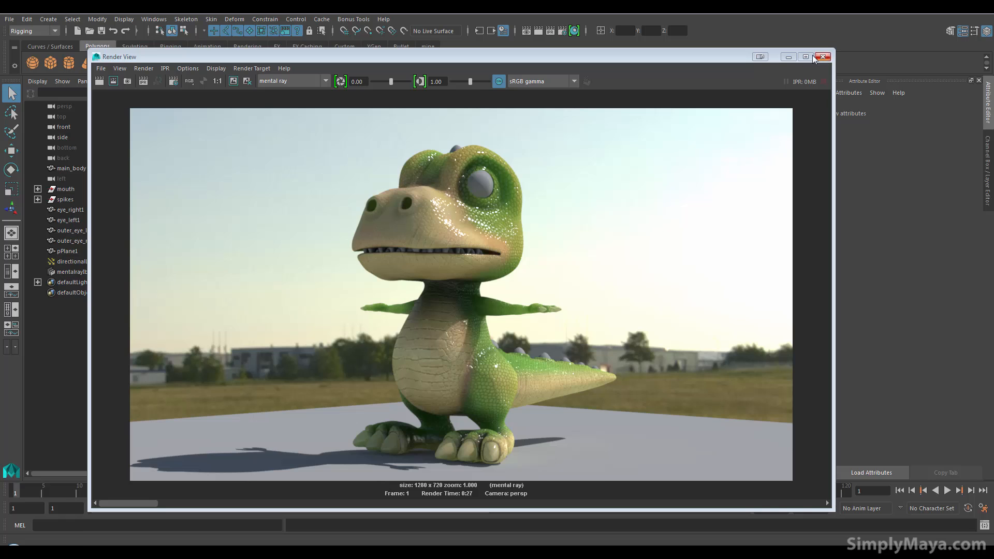
- In the dinosaur body's material, set the Glossy Reflection layer's weight to 0.075 and its roughness to 0.6
click(471, 200)
right_drag(470, 199, 480, 444)
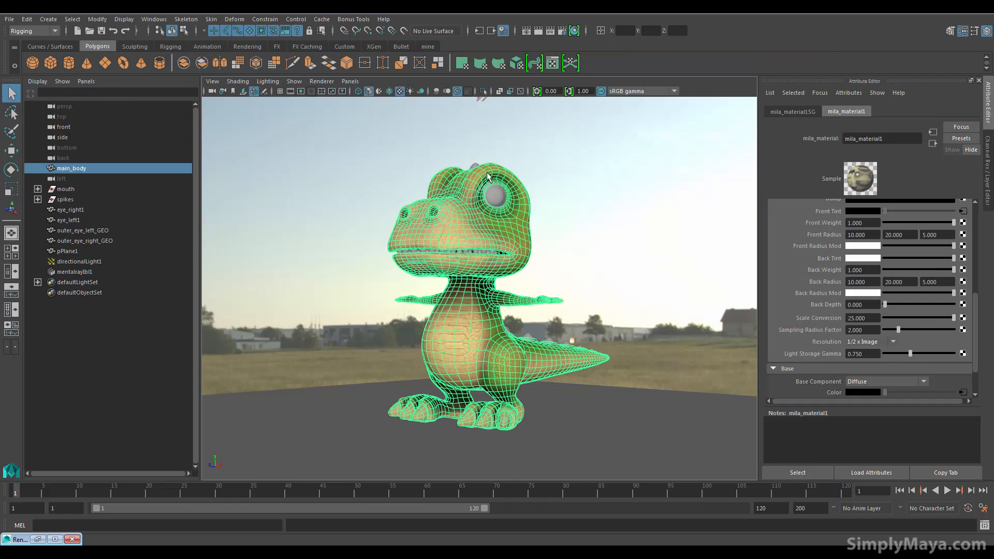
click(974, 217)
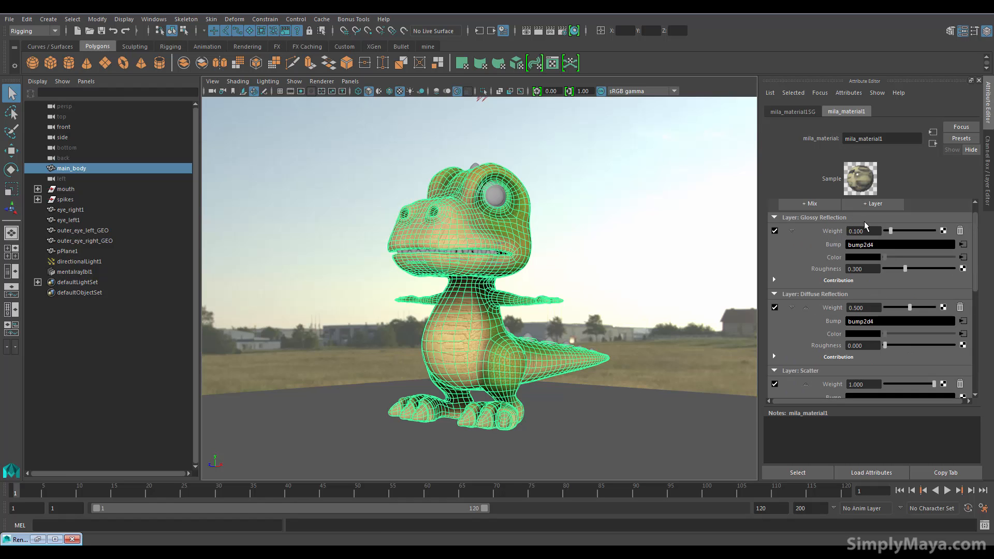
double_click(880, 235)
text(75)
text(0)
key(Return)
drag(854, 268, 875, 269)
text(6)
key(Return)
- Re-render the perspective view with mental ray to check the softened glossy reflections
click(525, 31)
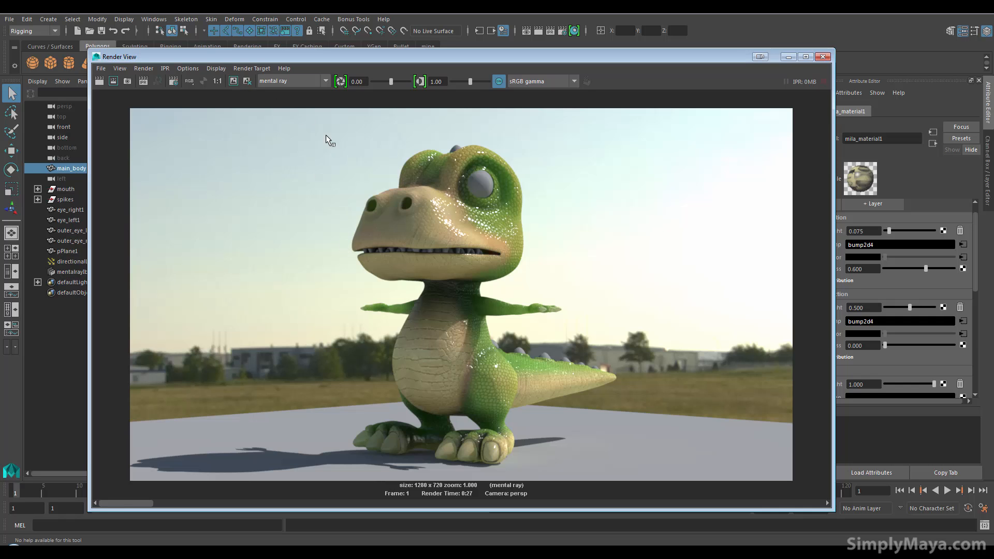
click(99, 81)
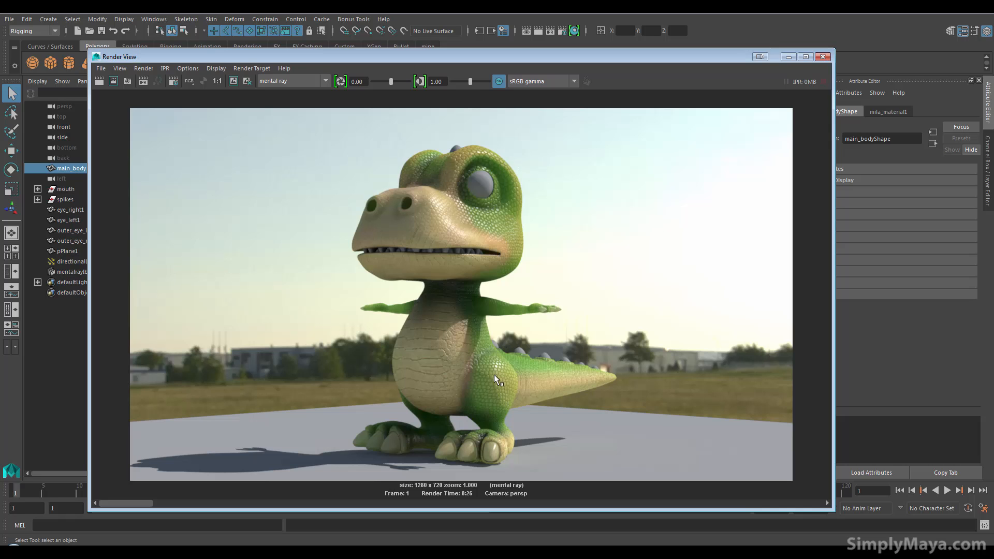
drag(657, 64, 674, 71)
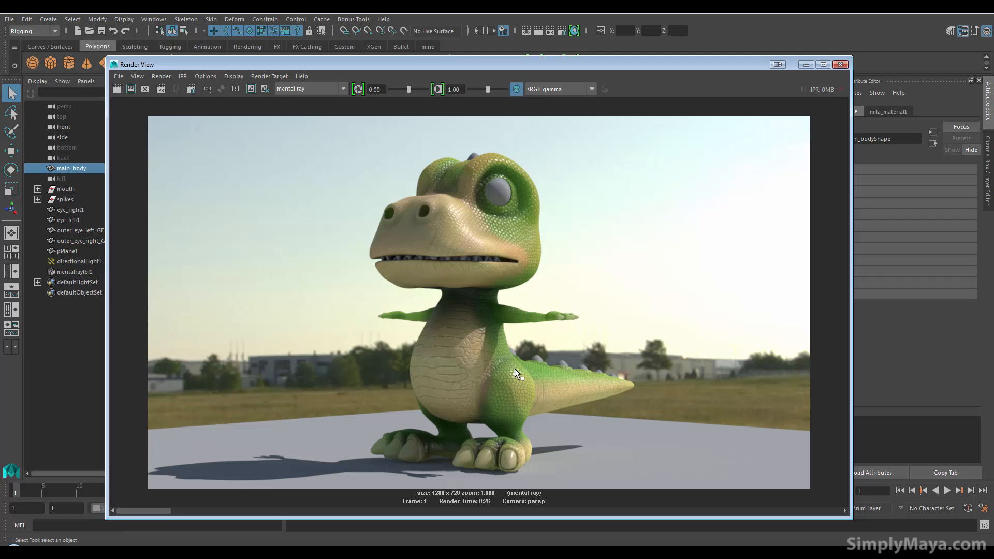
click(806, 65)
- Open the file texture driving the body material's base color and show textures in the viewport
right_drag(471, 217, 471, 461)
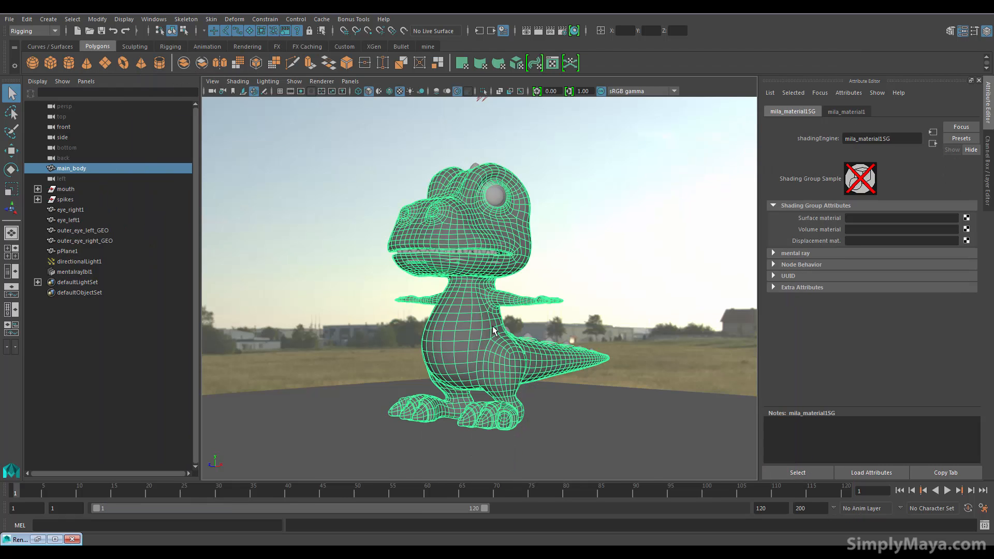
click(855, 115)
scroll(799, 313, down, 2)
scroll(800, 314, down, 5)
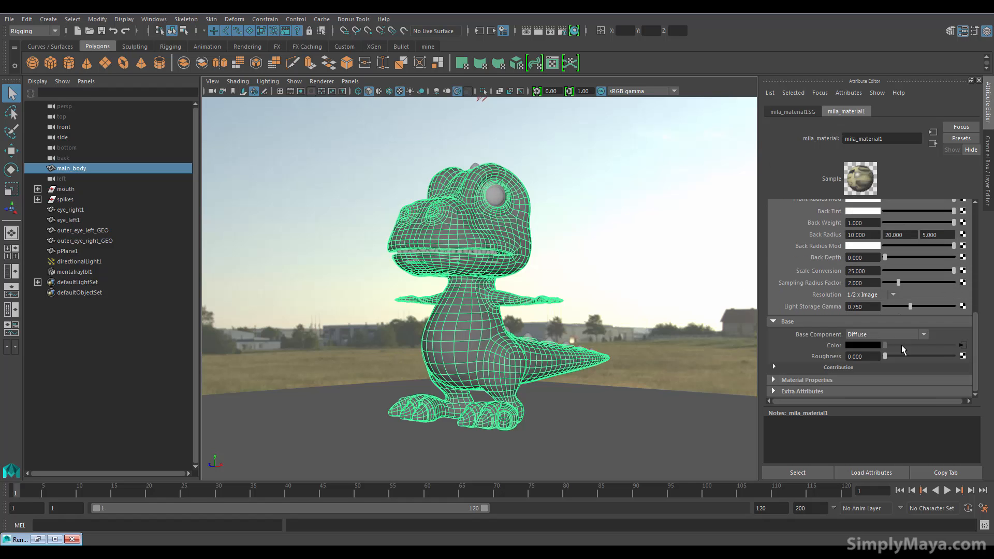
click(963, 346)
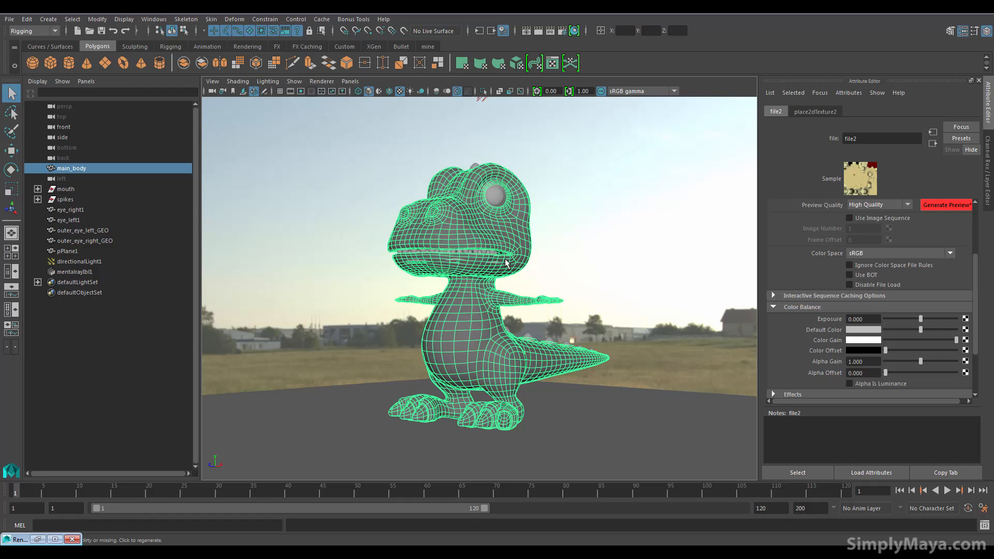
key(6)
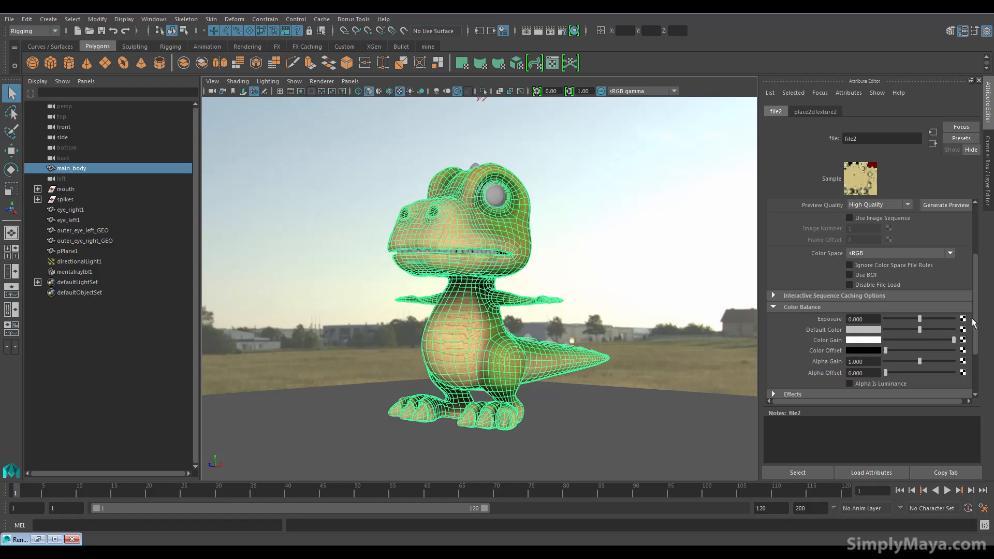
drag(975, 295, 975, 214)
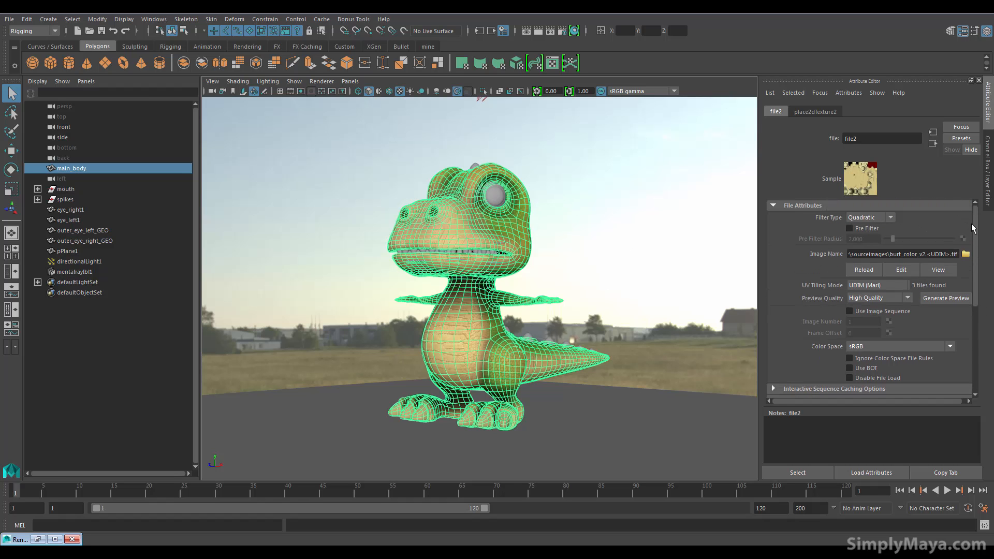
- Raise the exposure of the body material's Diffuse Reflection color texture to about 1.3
right_click(482, 230)
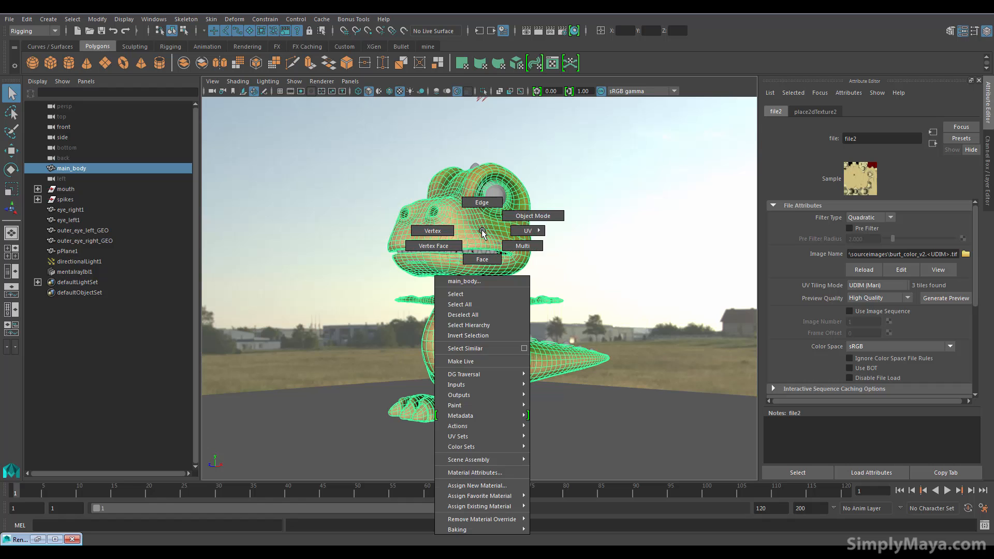
click(468, 473)
scroll(811, 362, up, 5)
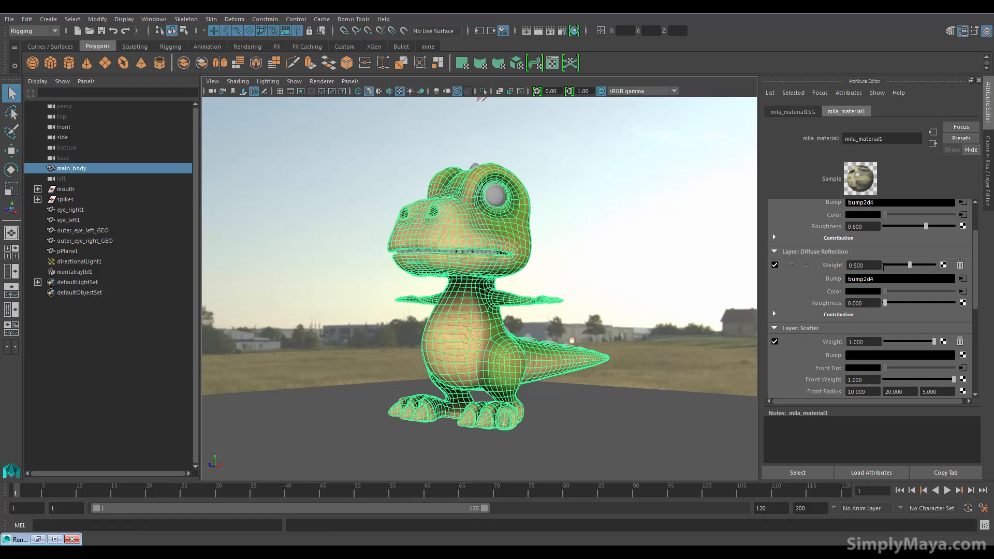
click(963, 293)
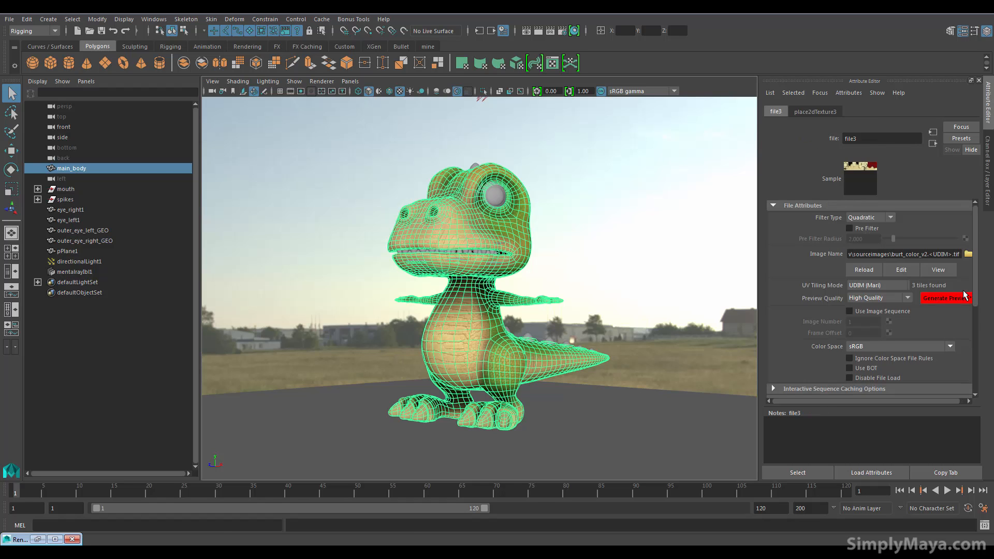
click(789, 318)
scroll(889, 307, down, 3)
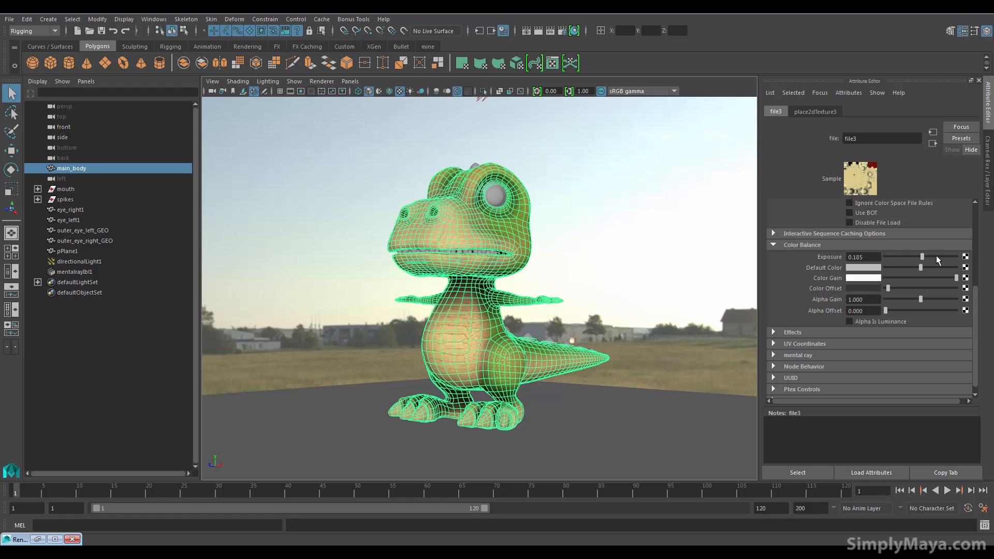
drag(930, 257, 929, 259)
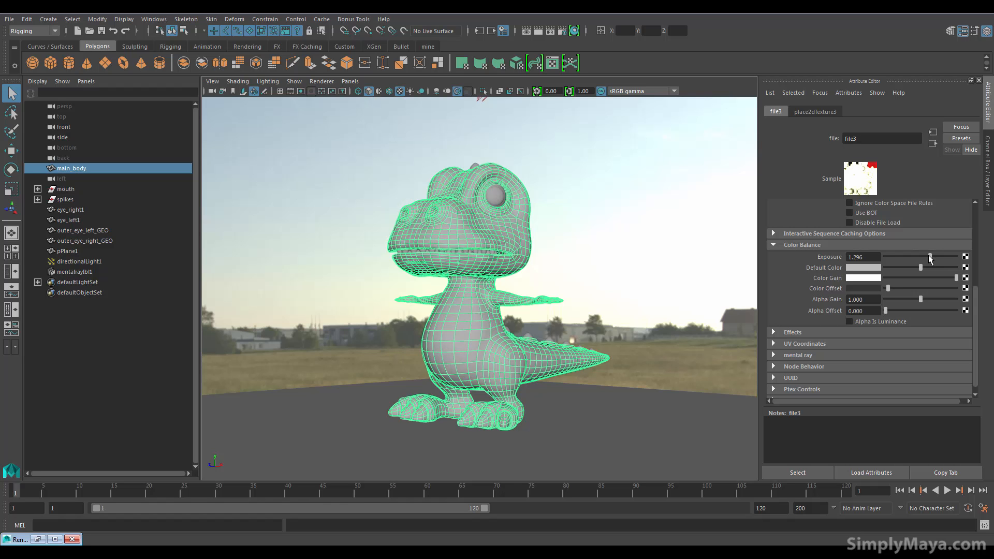
- Return to the body material and check the color balance of its base color texture
click(932, 146)
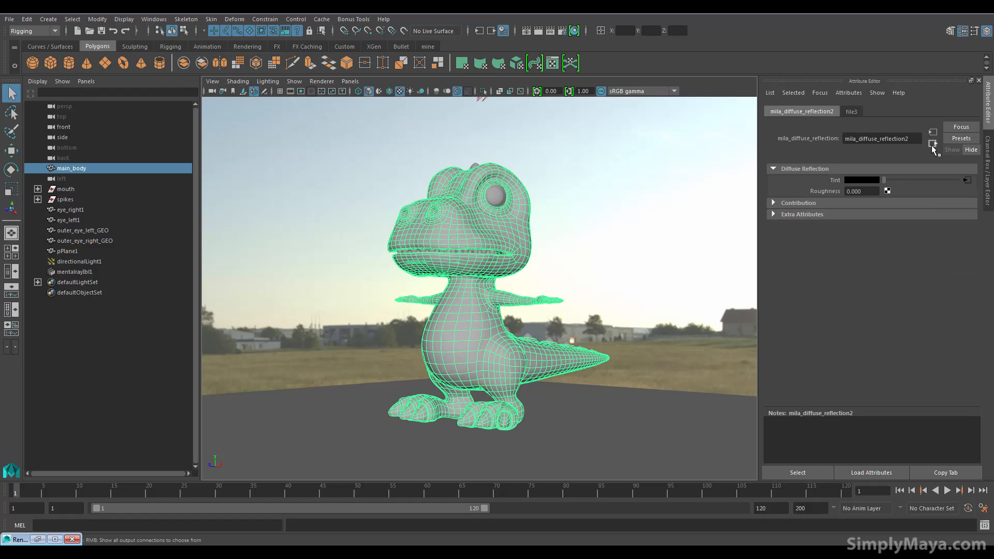
right_click(422, 233)
click(421, 475)
scroll(781, 350, down, 6)
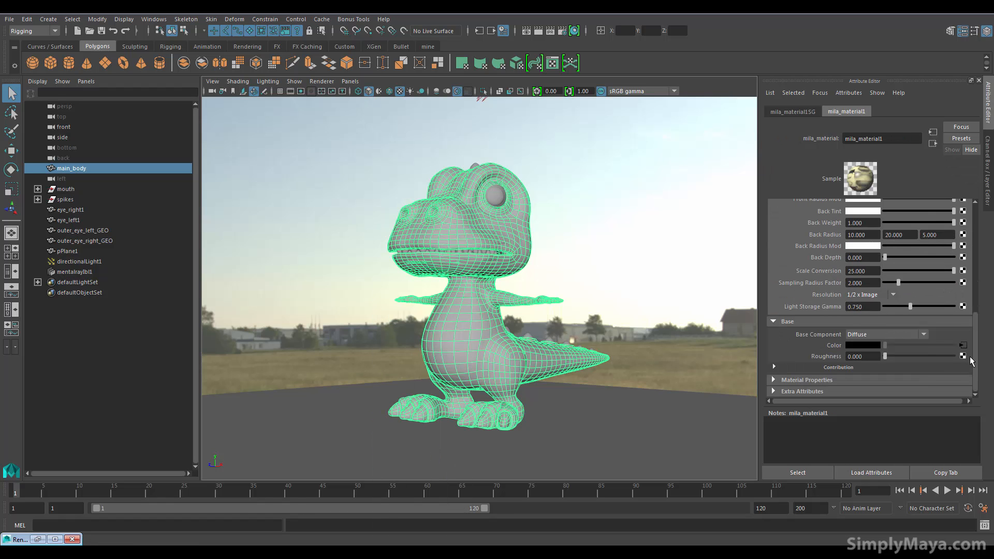
click(962, 344)
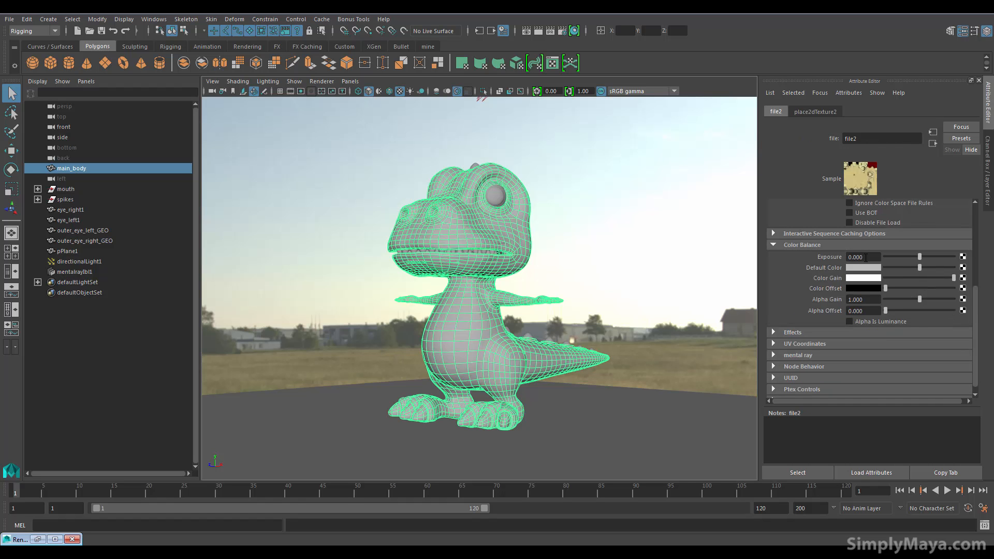
- Set the exposure of the Diffuse Reflection layer's color texture to exactly 1.300
right_drag(468, 219, 476, 458)
scroll(853, 298, up, 8)
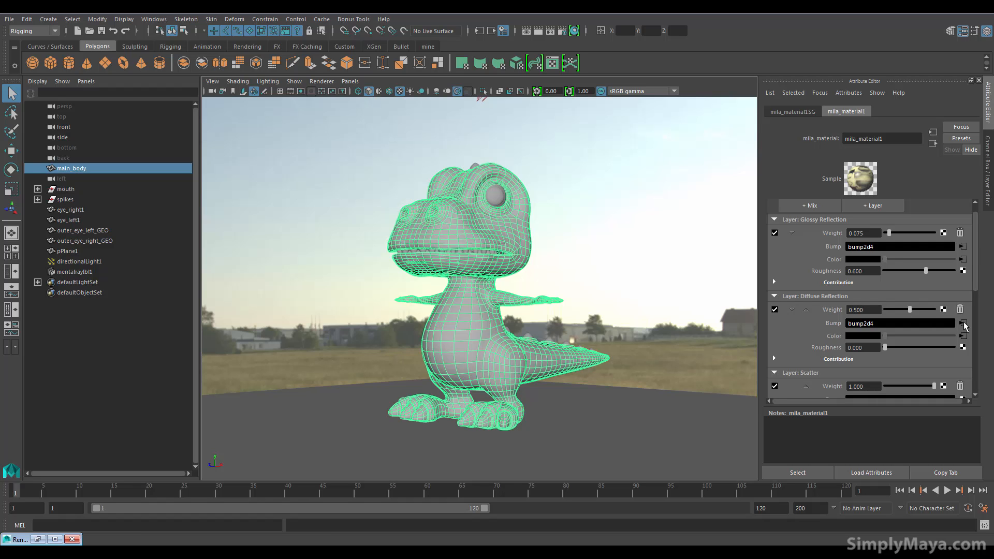
click(964, 335)
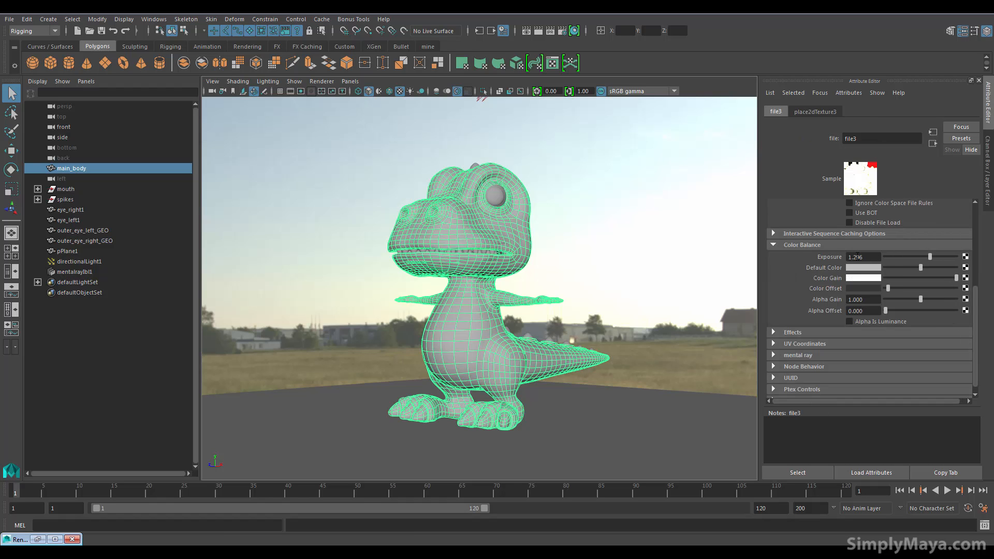
drag(853, 257, 879, 258)
text(300)
key(Return)
- Keep the current image in the Render View and render the perspective view again
click(526, 31)
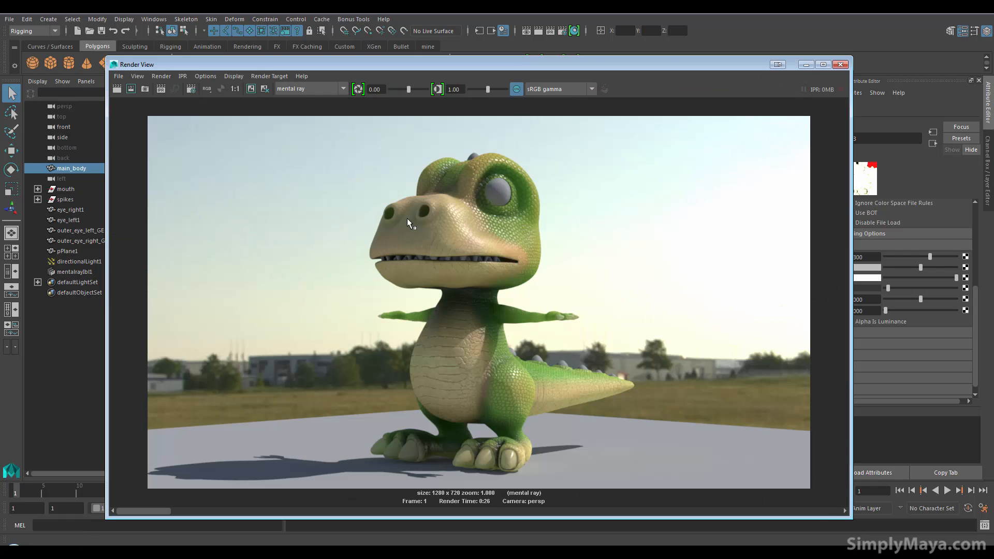
click(251, 88)
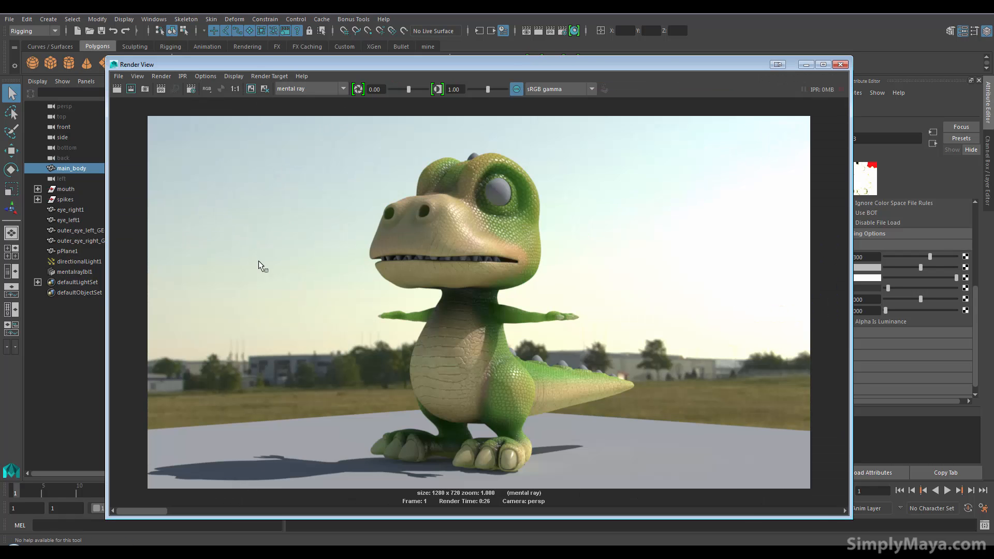
click(117, 88)
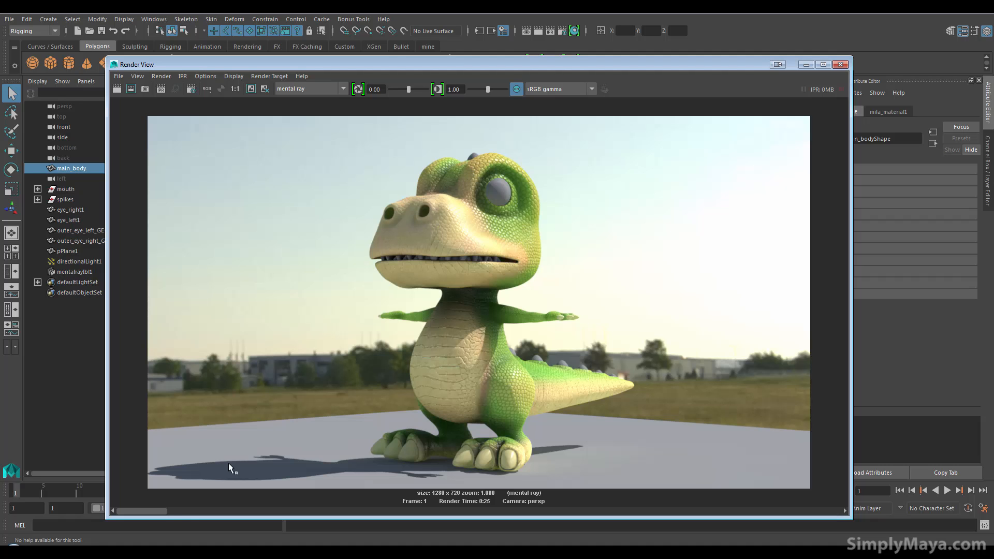
- Compare the new render with the previously kept image, then minimise the Render View
click(172, 510)
click(129, 511)
click(171, 510)
click(129, 510)
mouse_move(573, 66)
mouse_down()
mouse_move(547, 266)
mouse_move(563, 73)
mouse_up()
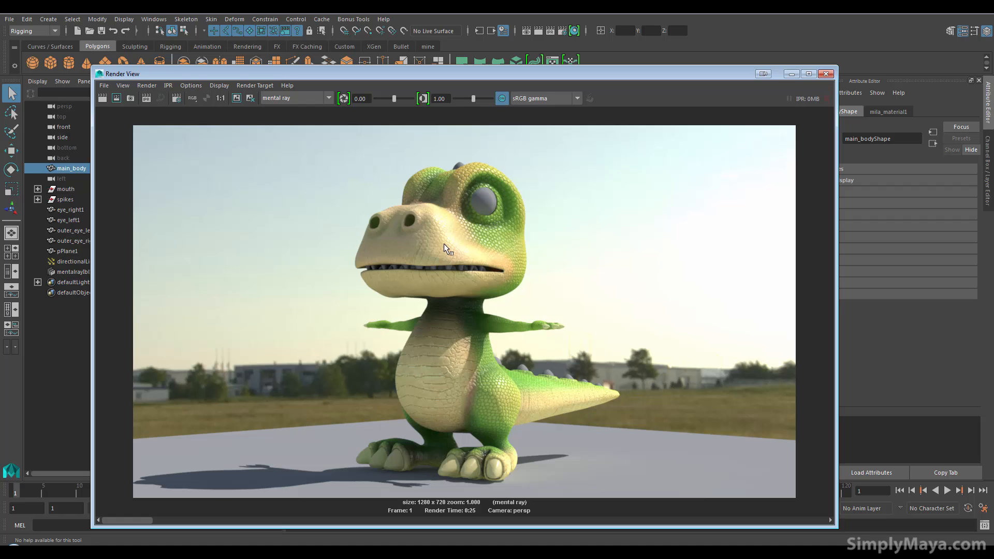
click(790, 76)
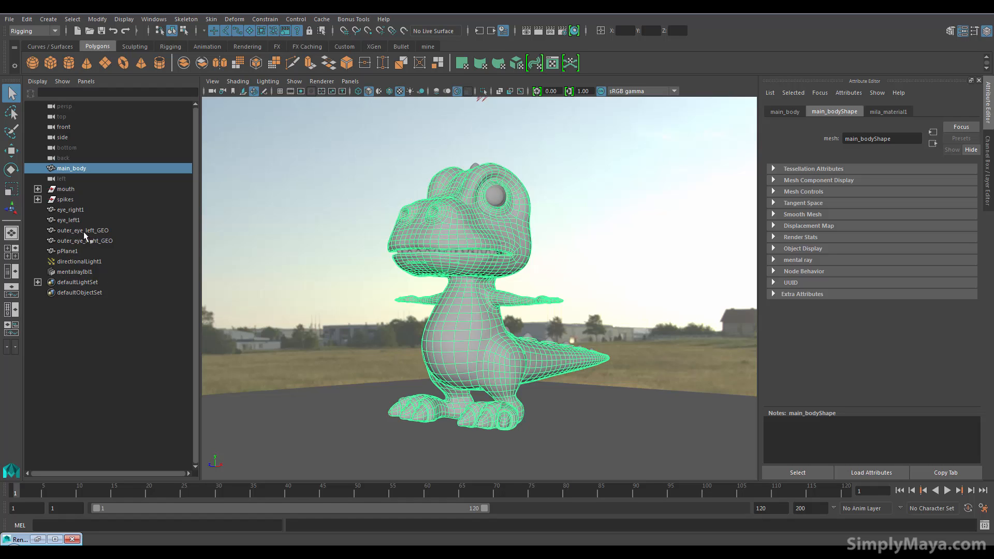
- Assign a new mental ray mila_material to the mouth and spikes groups together
click(65, 190)
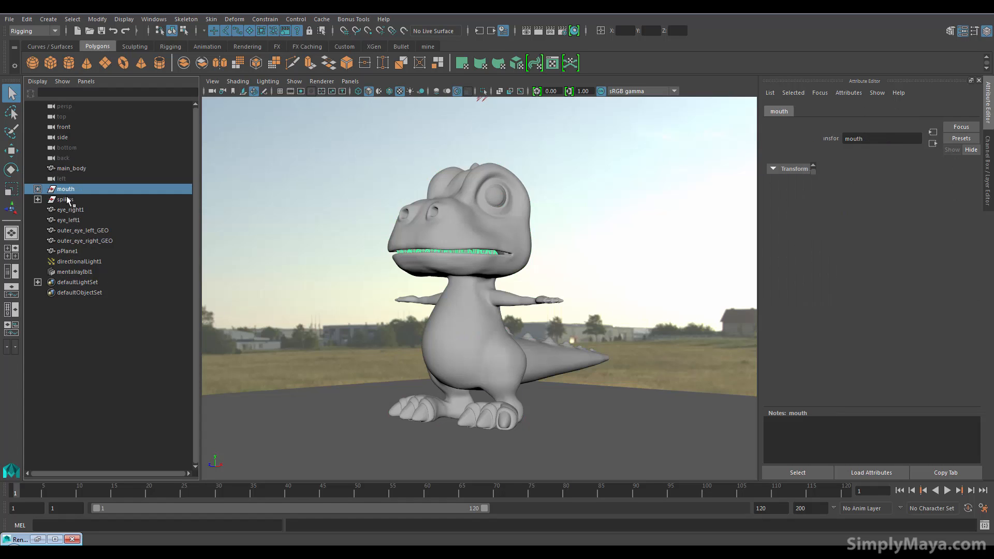
ctrl+click(65, 199)
alt+drag(391, 299, 551, 326)
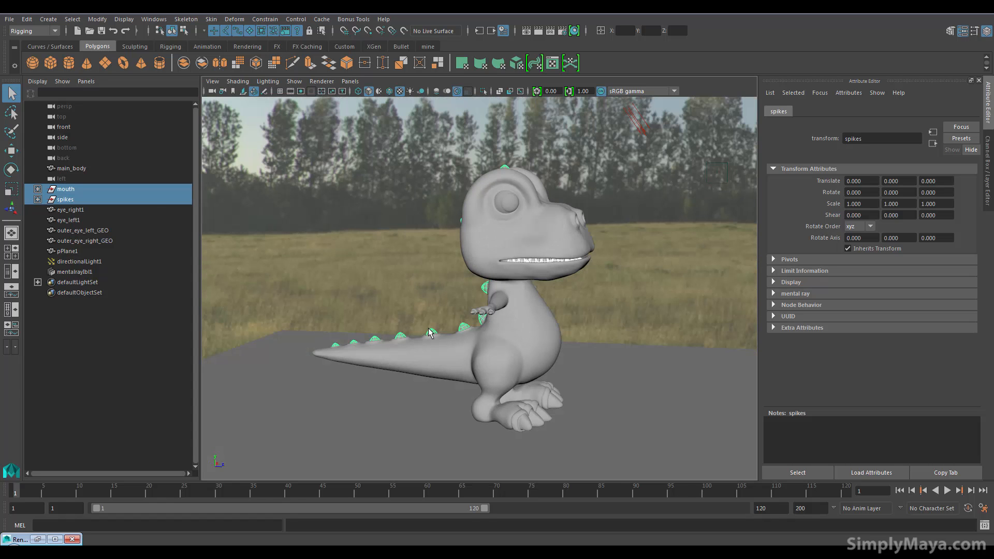
right_drag(432, 328, 433, 507)
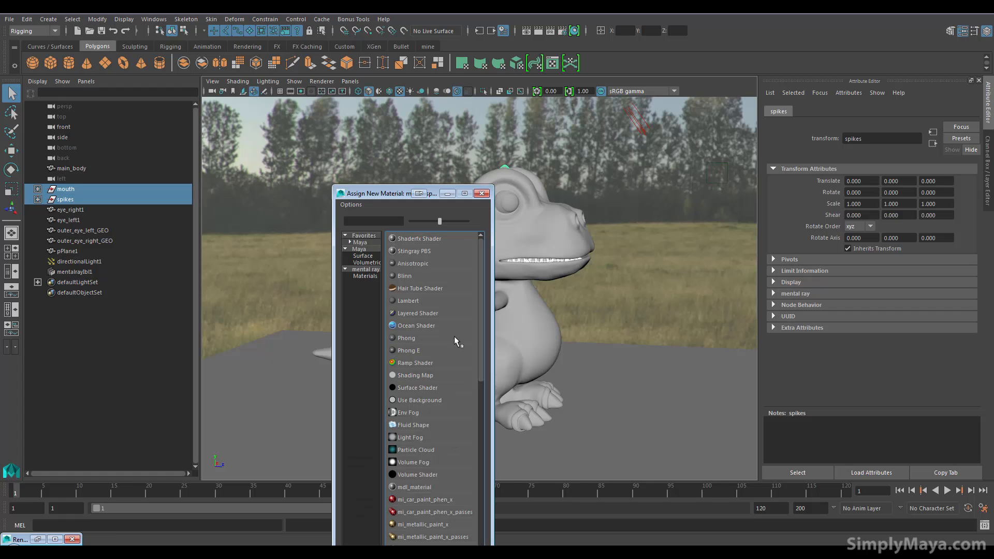
click(361, 276)
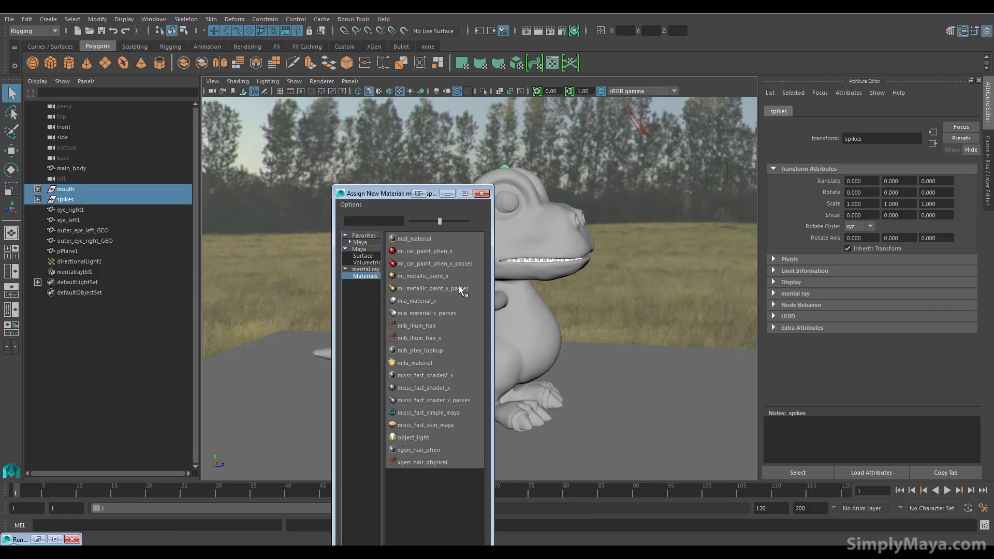
click(429, 362)
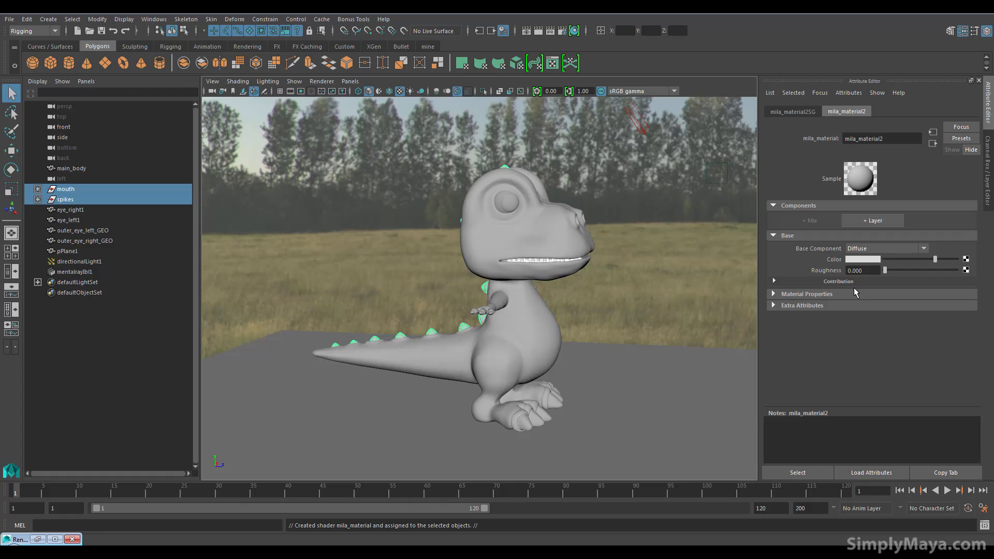
- Add a weighted Diffuse Reflection layer to the new mouth and spikes material
click(872, 221)
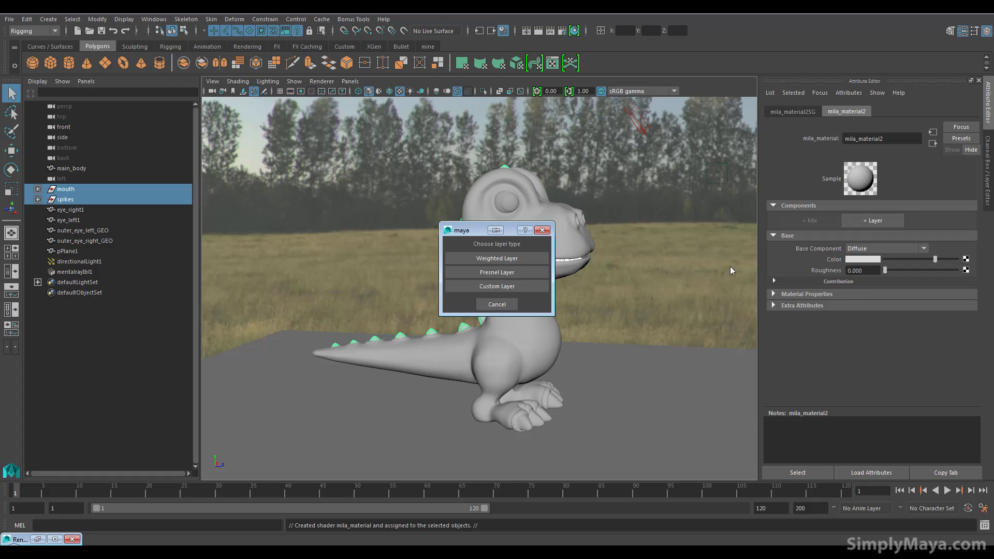
click(535, 258)
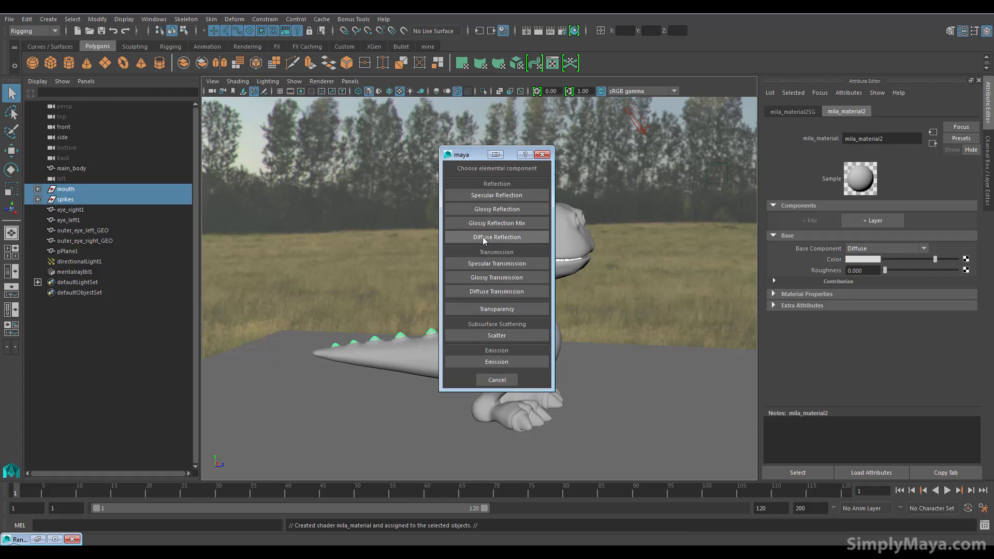
click(505, 237)
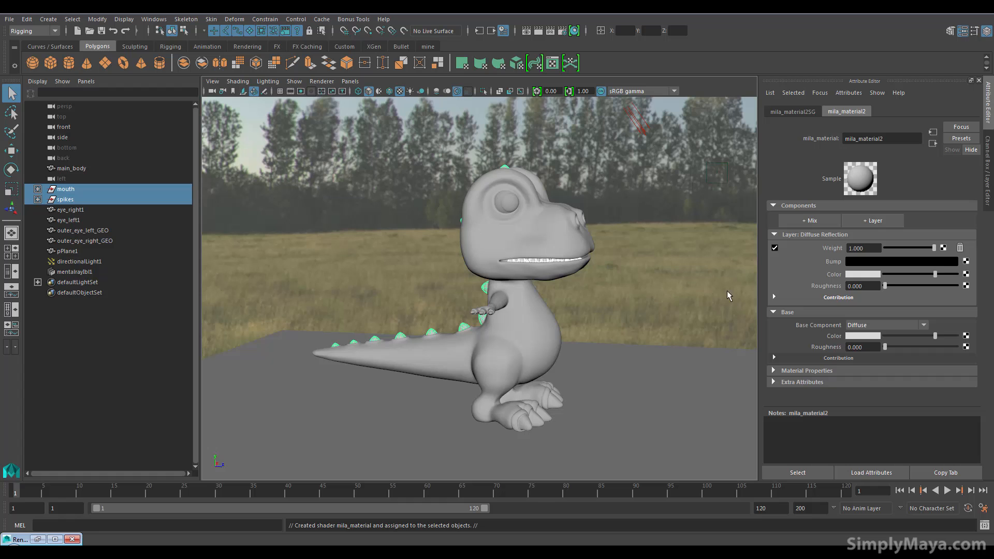
- Connect a file texture with burt_color_v2.1001.tif to the mouth and spikes material's Diffuse Reflection color, using UDIM (Mari) tiling
click(966, 276)
click(625, 222)
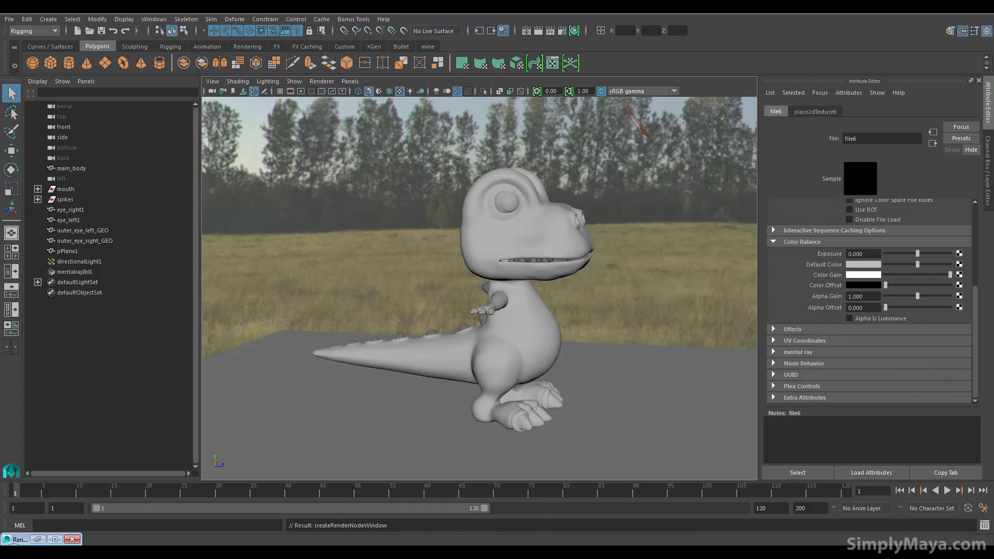
scroll(931, 227, up, 4)
click(961, 253)
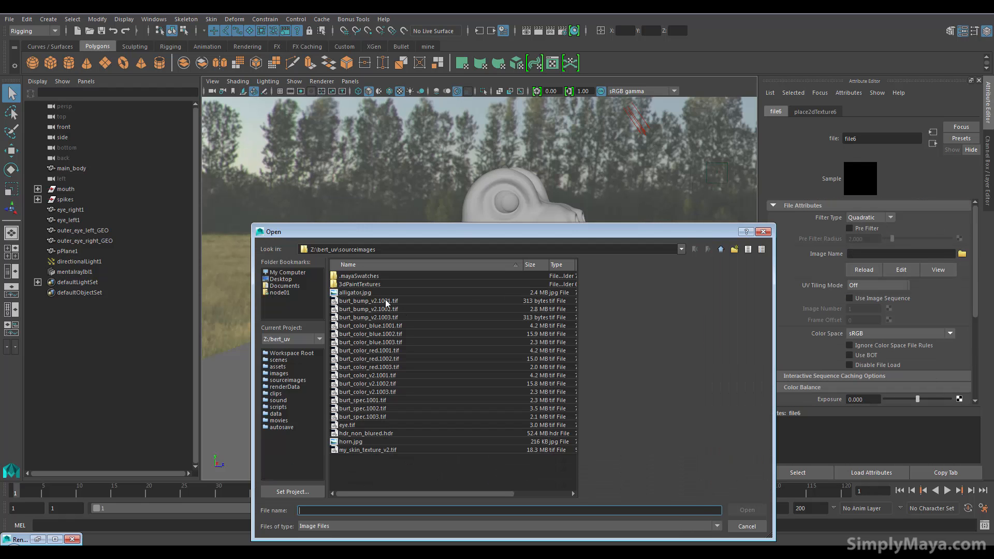
click(380, 376)
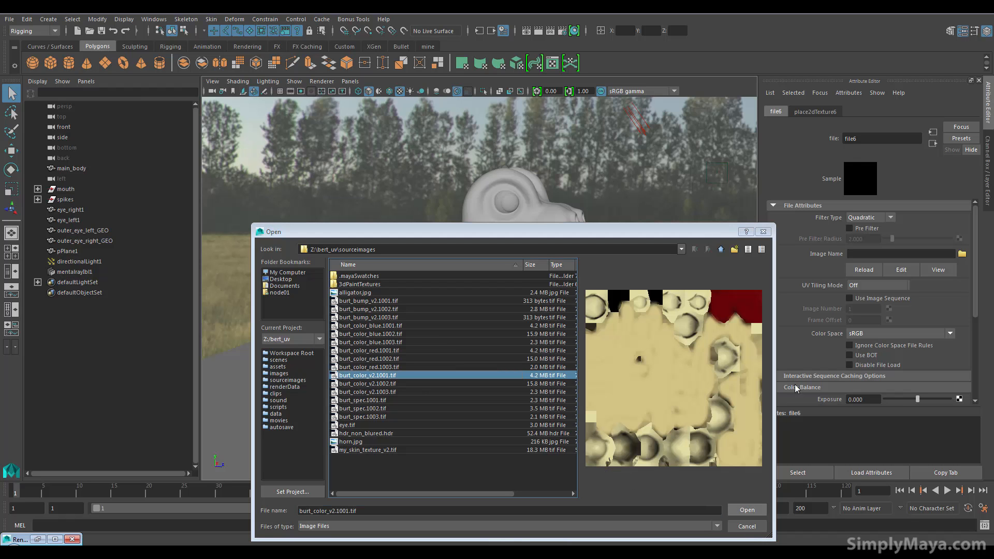
click(886, 288)
click(886, 327)
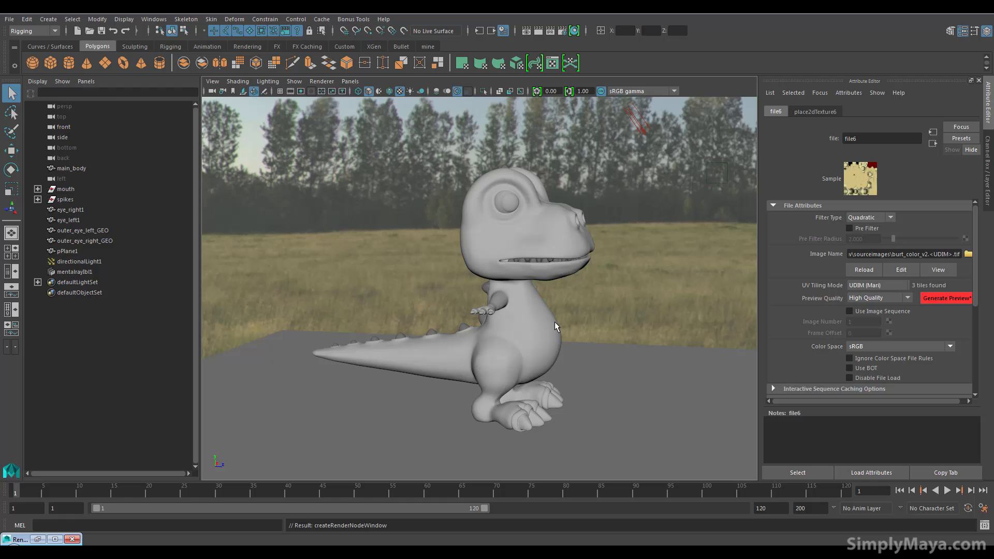
- Select both outer eye shells, outer_eye_left_GEO and outer_eye_right_GEO, and hide them to expose the inner eyes
alt+drag(498, 328, 456, 376)
alt+right_drag(455, 376, 557, 339)
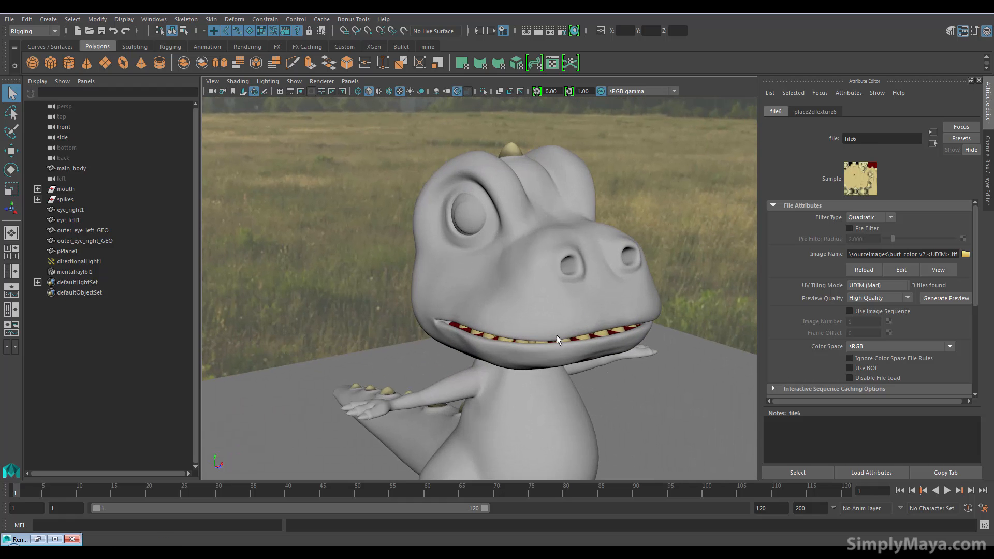
click(471, 221)
alt+drag(471, 222, 512, 212)
shift+click(513, 212)
alt+drag(493, 301, 470, 247)
key(ctrl+h)
- Assign a new mila_material to eye_left1 and eye_right1 together and add a weighted Diffuse Reflection layer to it
click(455, 223)
alt+drag(507, 279, 527, 219)
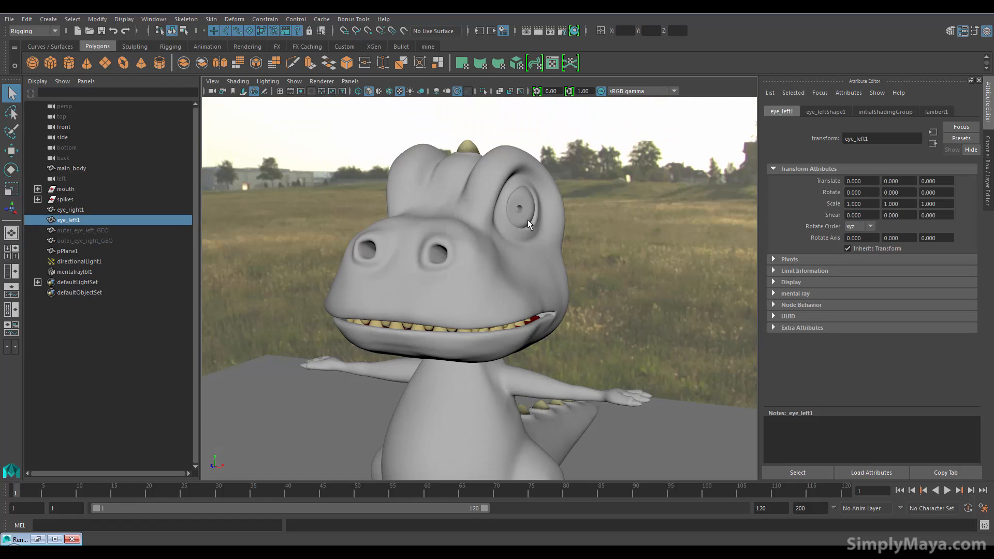
shift+click(526, 220)
right_drag(526, 220, 535, 463)
scroll(442, 408, down, 4)
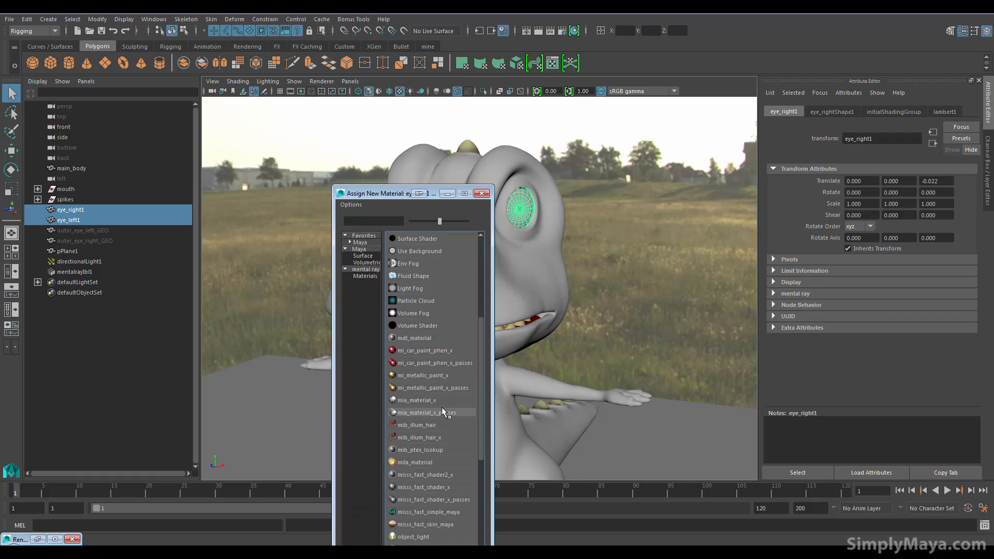
click(431, 461)
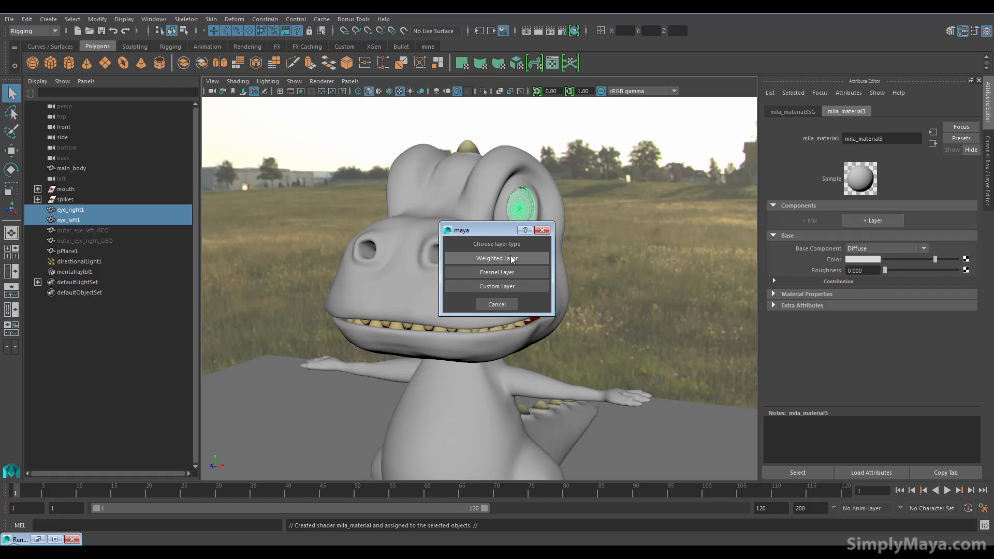
click(500, 257)
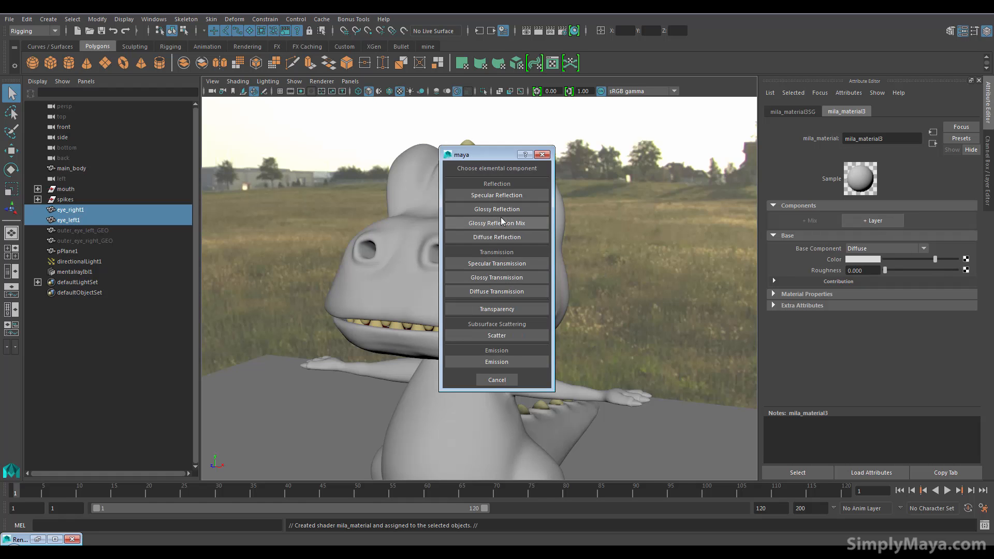
click(501, 237)
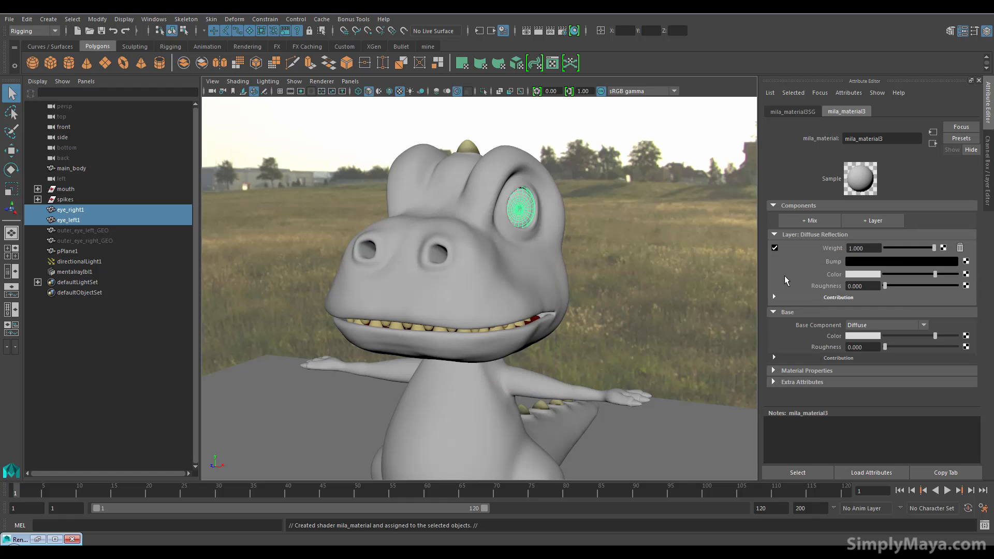
- Connect a file texture with burt_color_v2.1001.tif to the inner eye material's Diffuse Reflection color, using UDIM (Mari) tiling
click(966, 274)
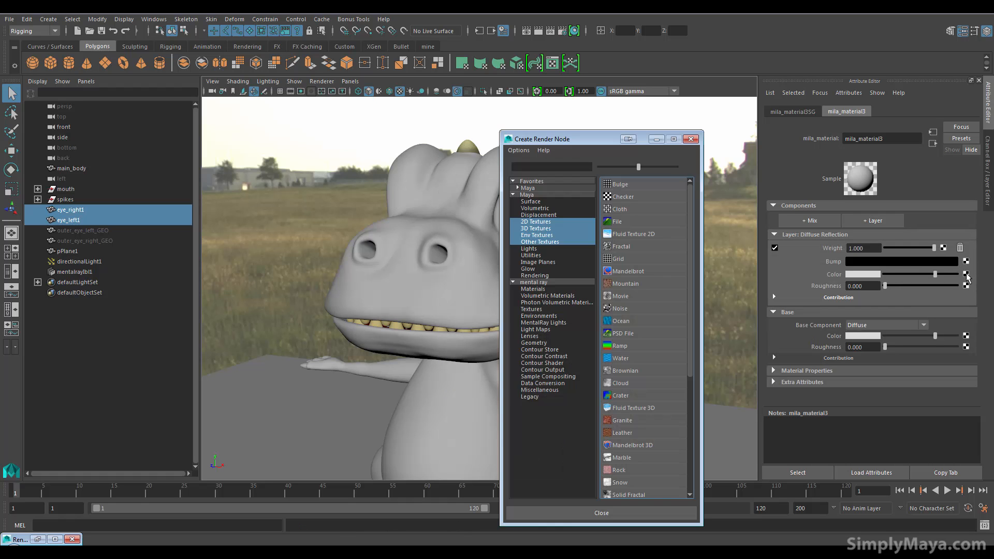
click(618, 222)
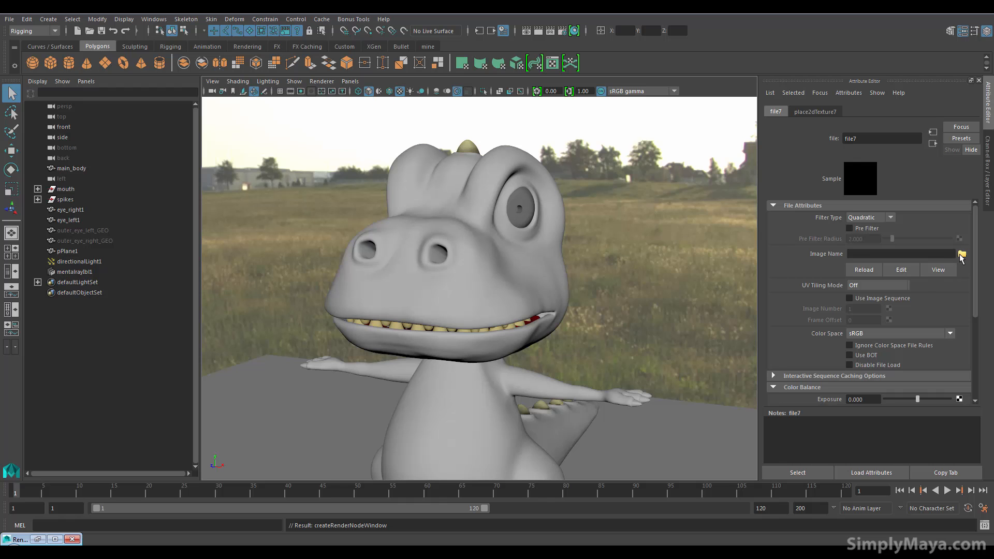
click(962, 253)
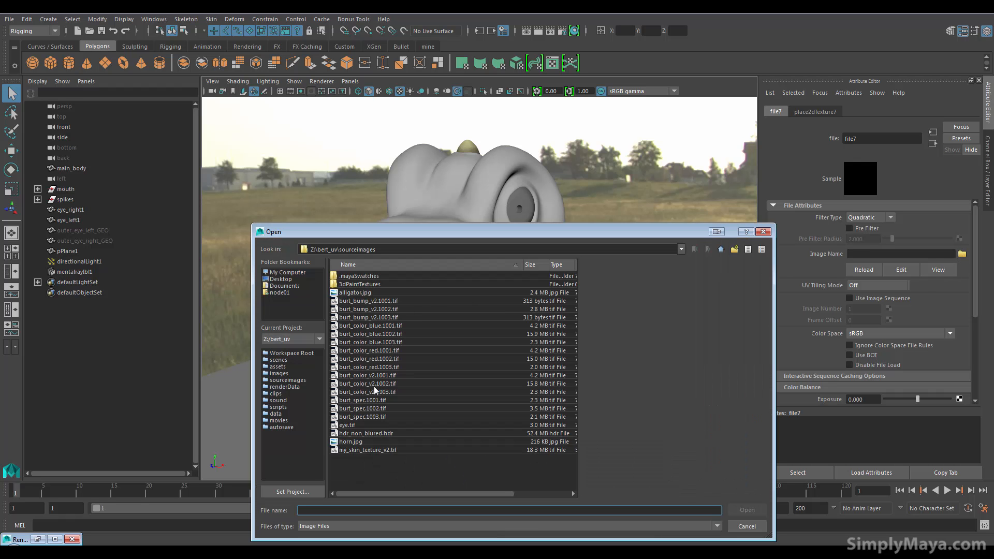
click(374, 377)
click(874, 285)
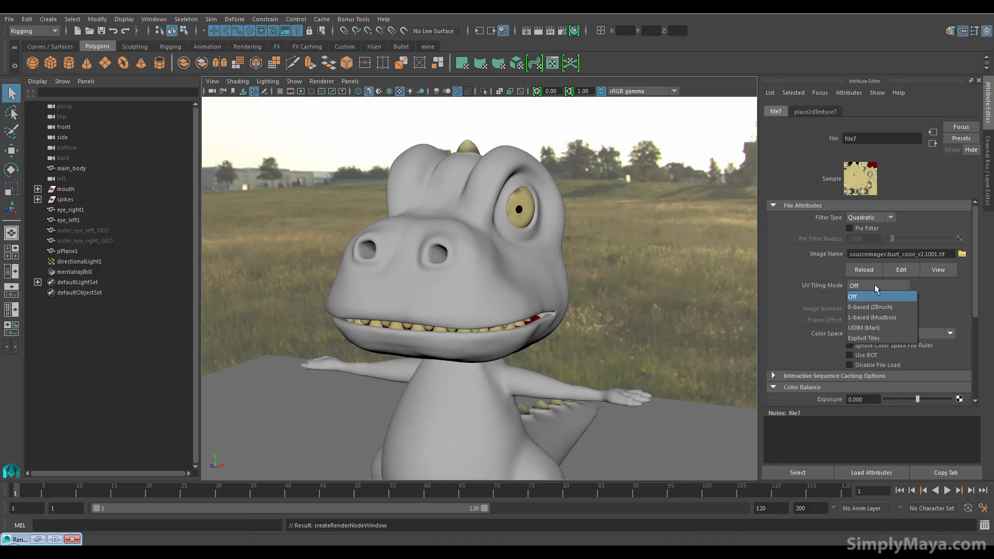
click(884, 328)
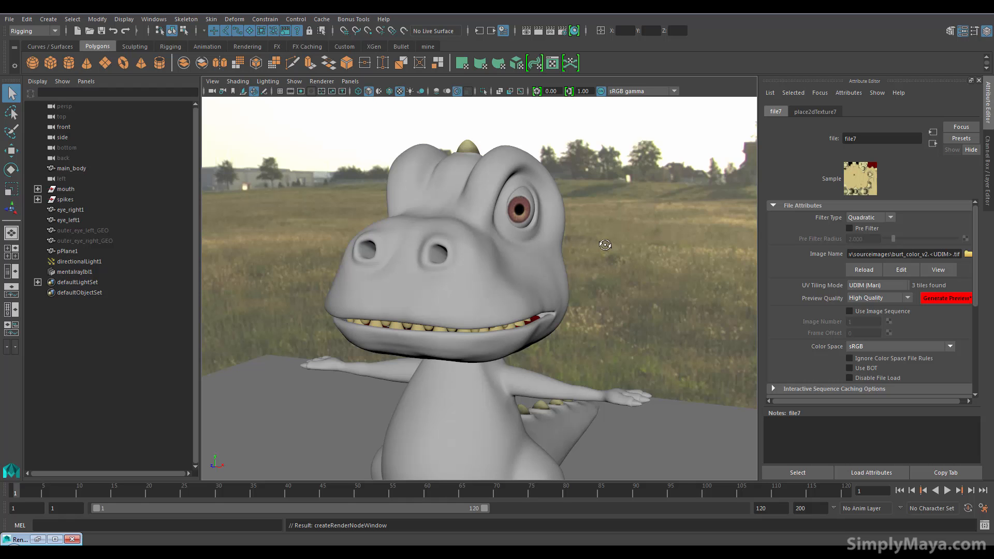
- Test-render the perspective view of the dinosaur's front with its textured eyes, mouth and spikes, then minimise the Render View
alt+drag(598, 244, 612, 245)
alt+drag(452, 206, 613, 234)
click(427, 256)
alt+drag(428, 255, 446, 245)
alt+right_drag(446, 246, 423, 242)
alt+drag(423, 242, 335, 238)
alt+middle_drag(335, 237, 345, 239)
click(550, 219)
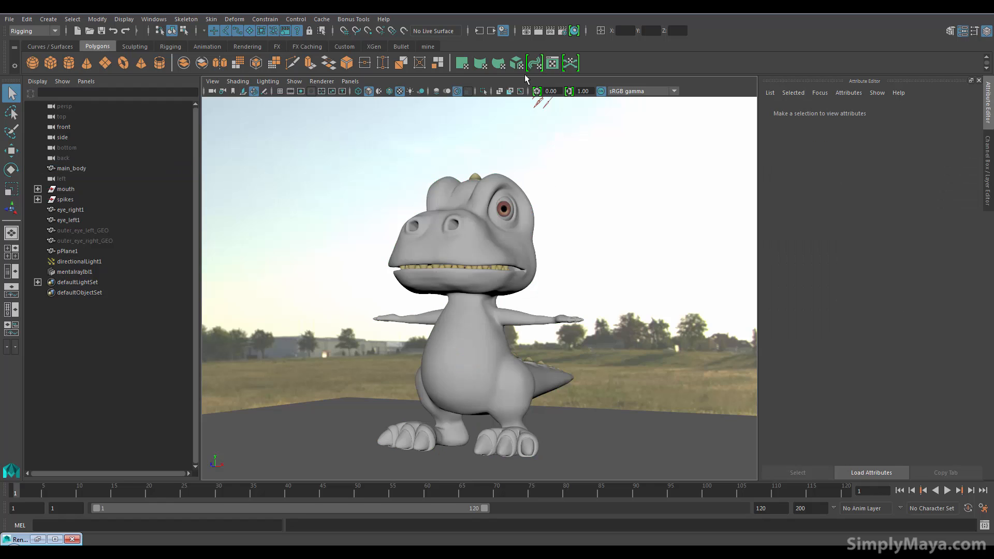
click(526, 31)
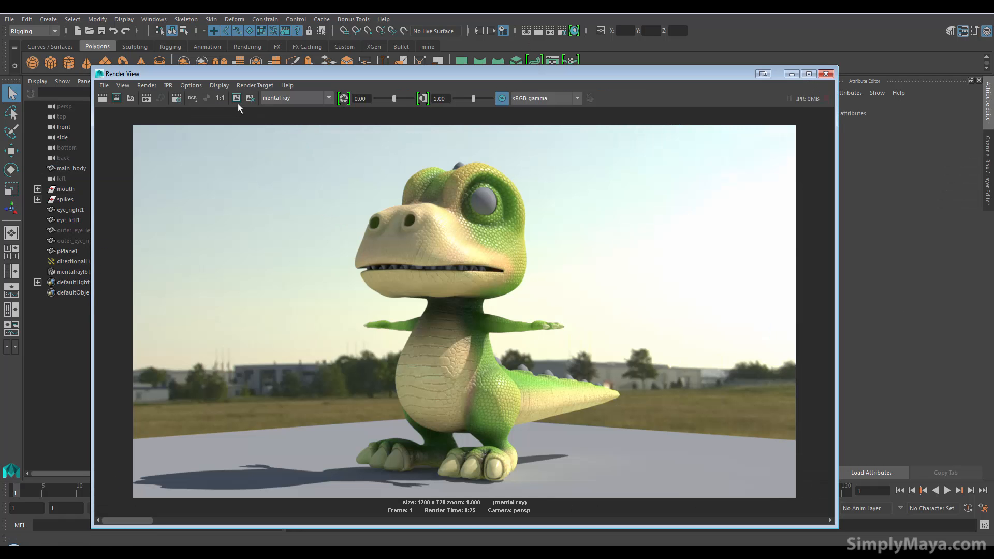
click(103, 97)
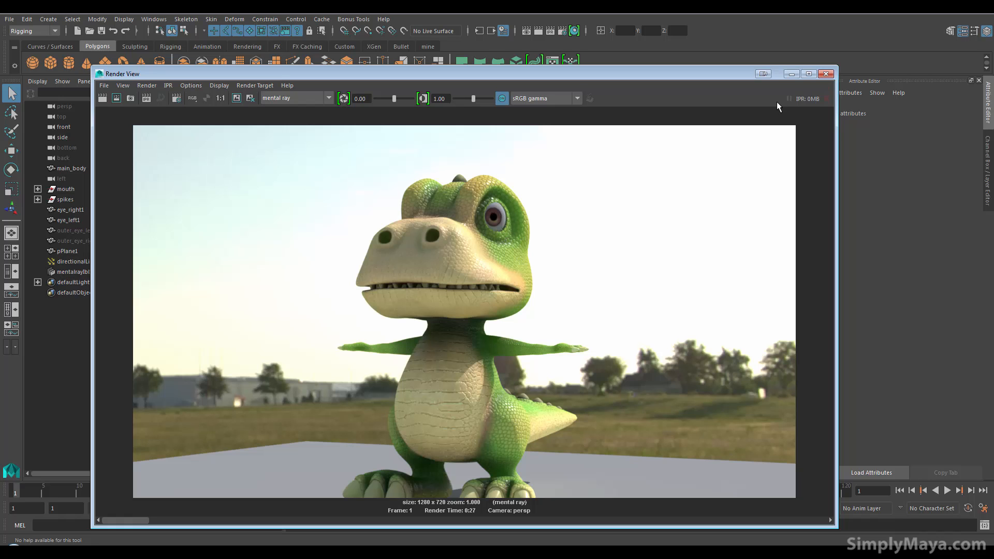
click(791, 74)
- Show the hidden outer eye shells, outer_eye_left_GEO and outer_eye_right_GEO, again
click(96, 231)
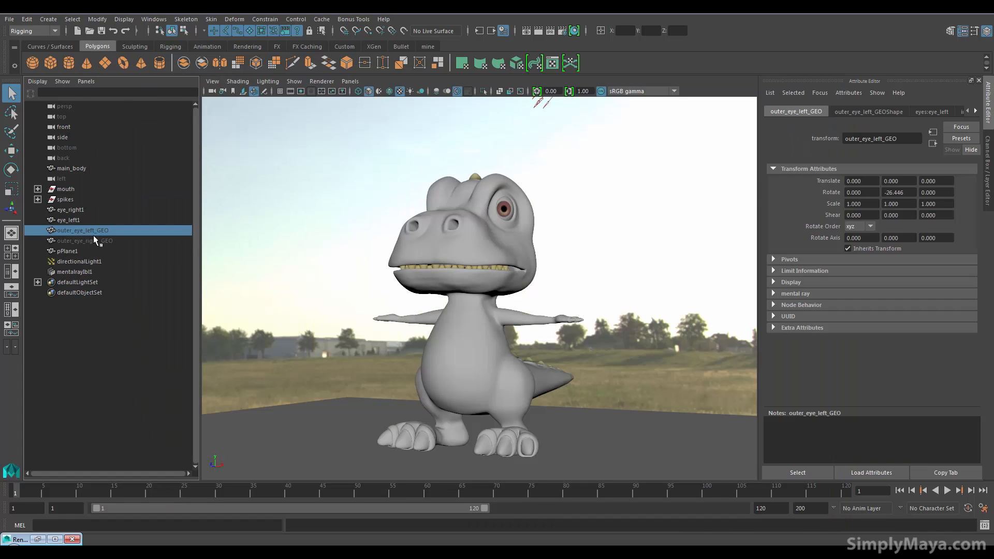
shift+click(94, 237)
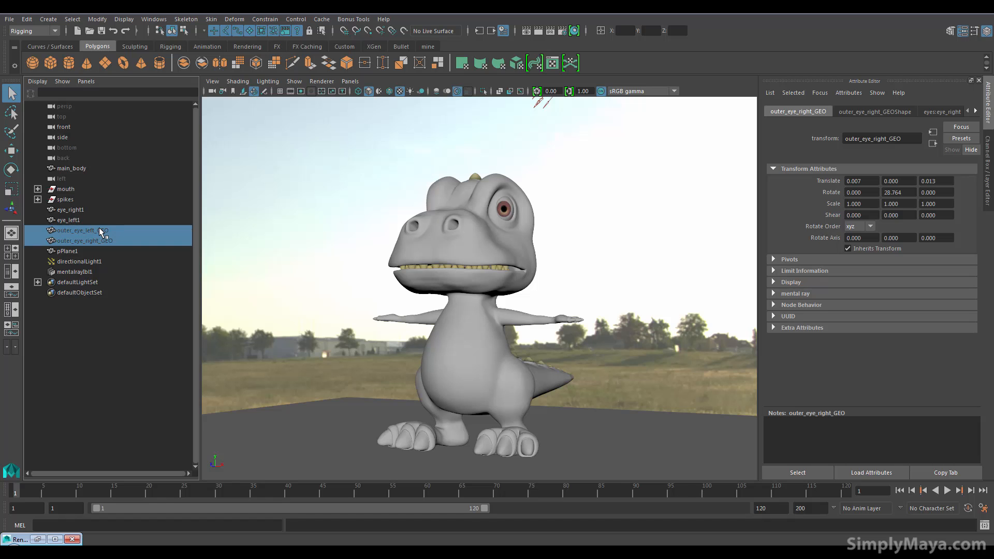
key(shift+h)
- Select both outer eye shells on the dinosaur's head and assign a new mila_material to them
alt+drag(516, 264, 539, 285)
alt+right_drag(540, 286, 524, 230)
alt+middle_drag(524, 230, 516, 268)
click(494, 240)
alt+drag(455, 280, 561, 286)
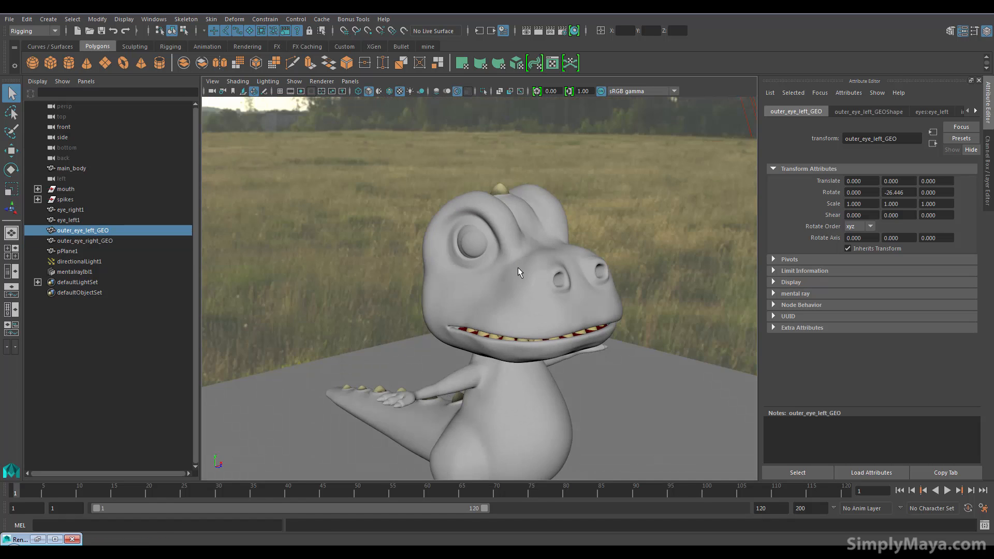
shift+click(477, 249)
alt+drag(477, 249, 461, 300)
right_drag(515, 239, 540, 493)
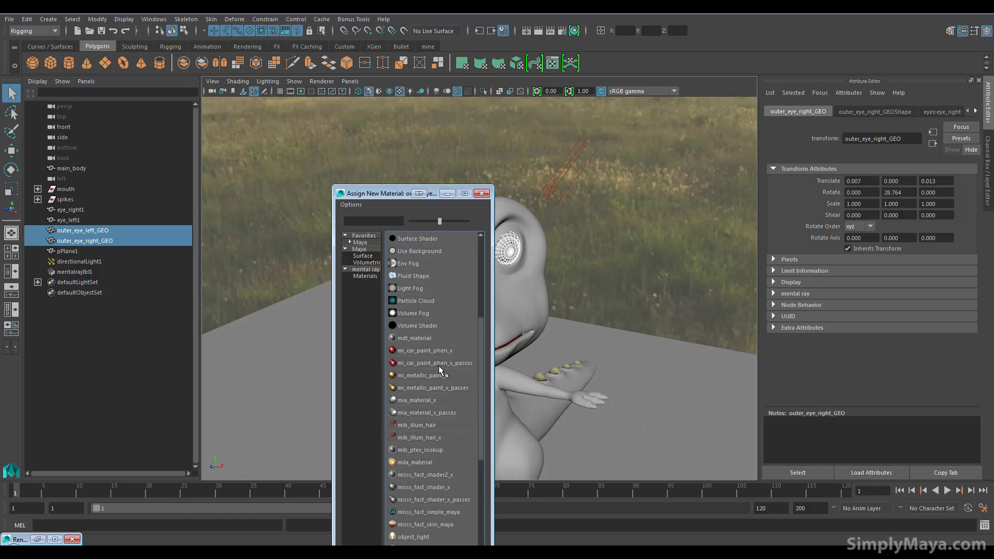
click(417, 387)
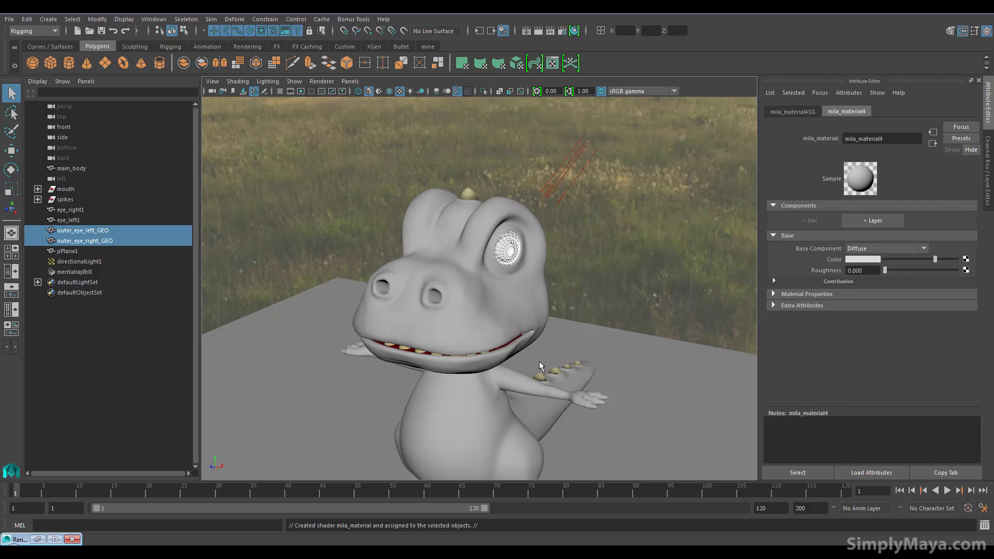
- Add a weighted Glossy Reflection layer to the outer eye material, with its weight at 0.1 and roughness at 0.3
mouse_move(497, 378)
alt+mouse_down()
mouse_move(486, 375)
mouse_move(514, 373)
alt+mouse_up()
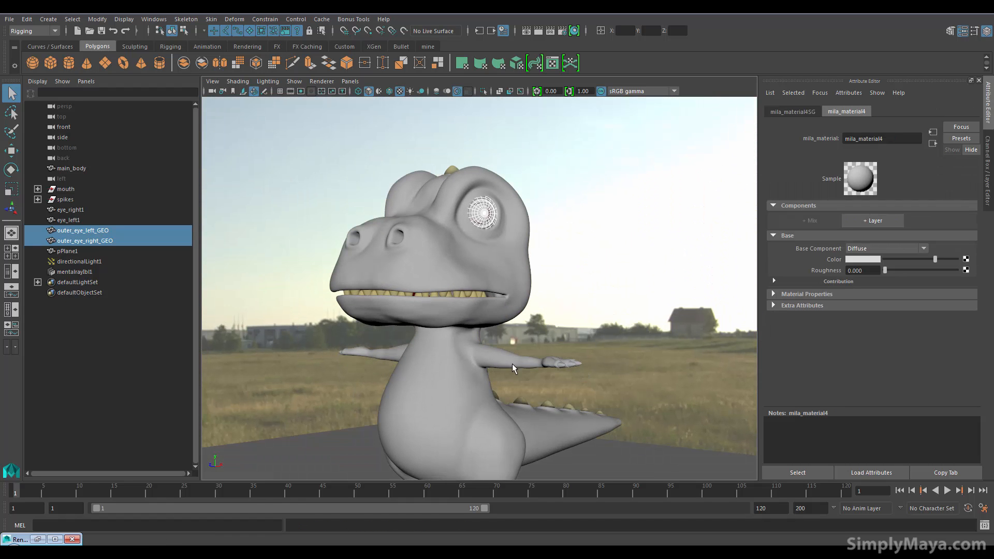
click(877, 220)
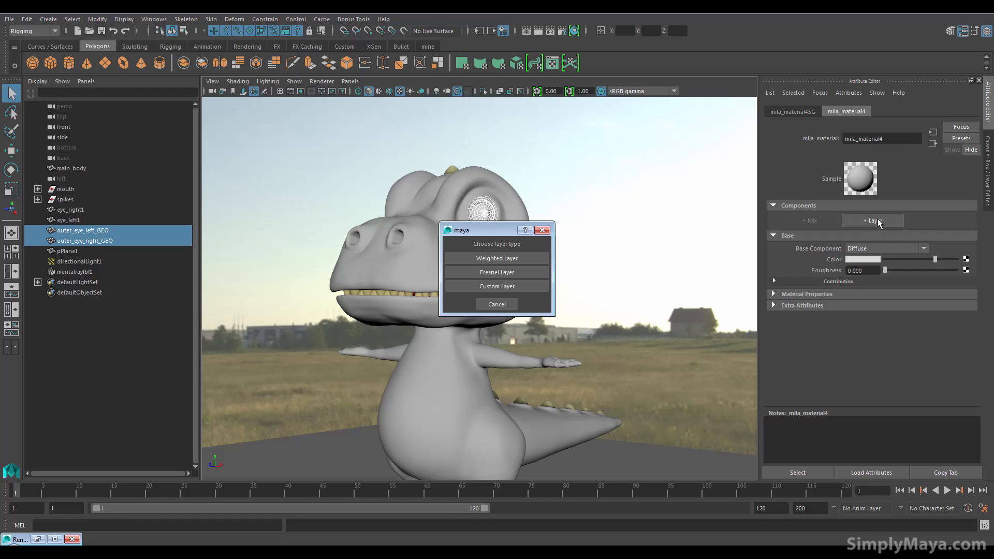
click(506, 259)
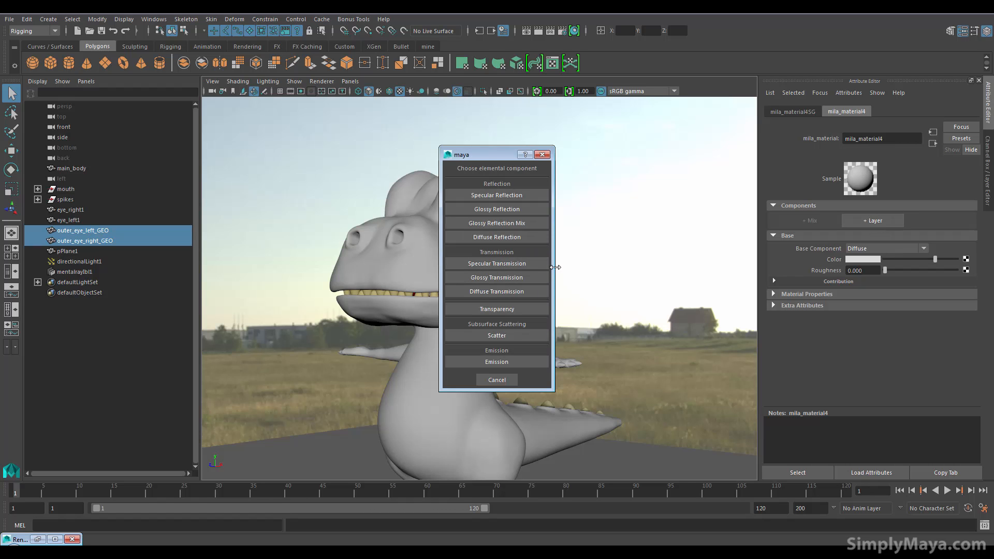
click(514, 209)
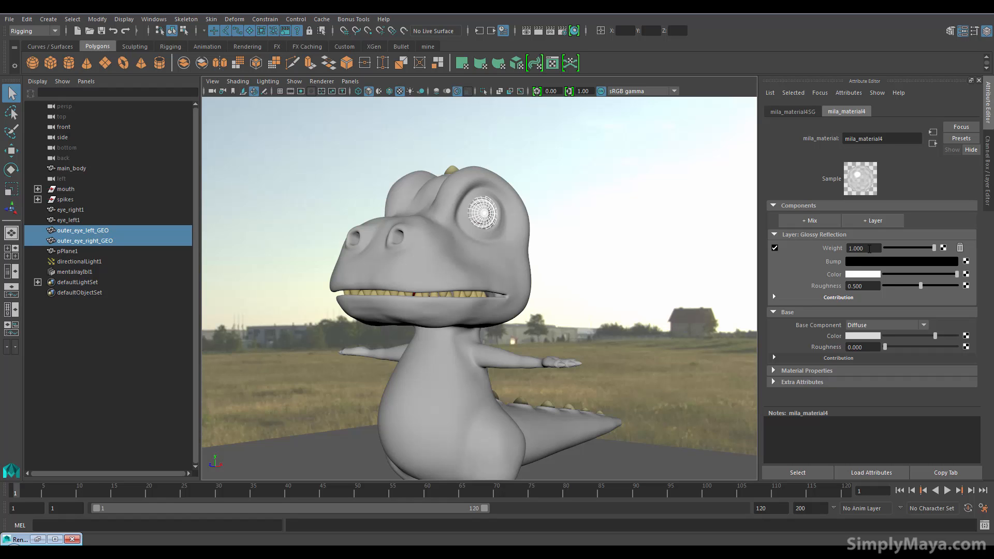
double_click(877, 248)
text(0.1)
key(Return)
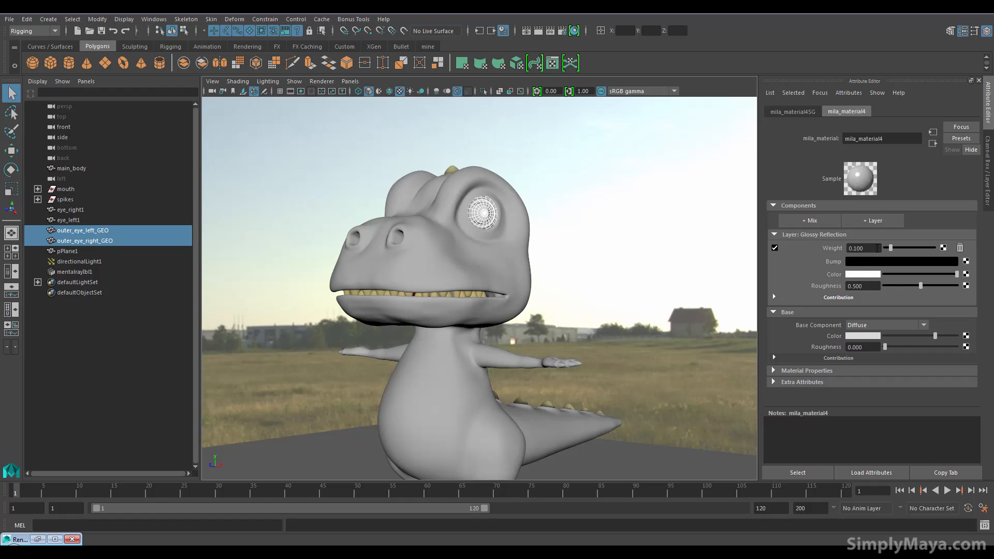
double_click(870, 284)
text(.3)
key(Return)
- Add a weighted Glossy Transmission layer to the outer eye material, with its weight at 0.9 and roughness at 0.1
click(864, 221)
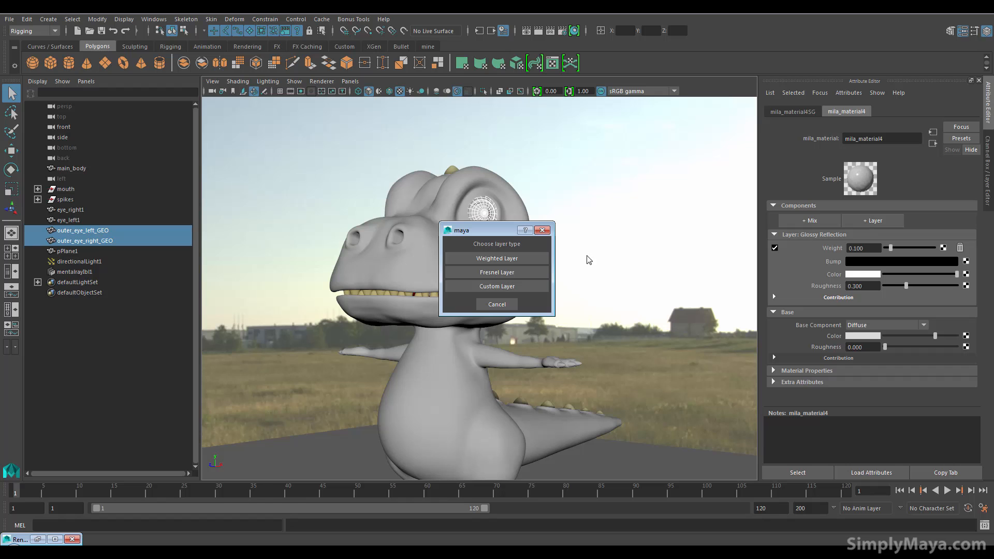
click(528, 258)
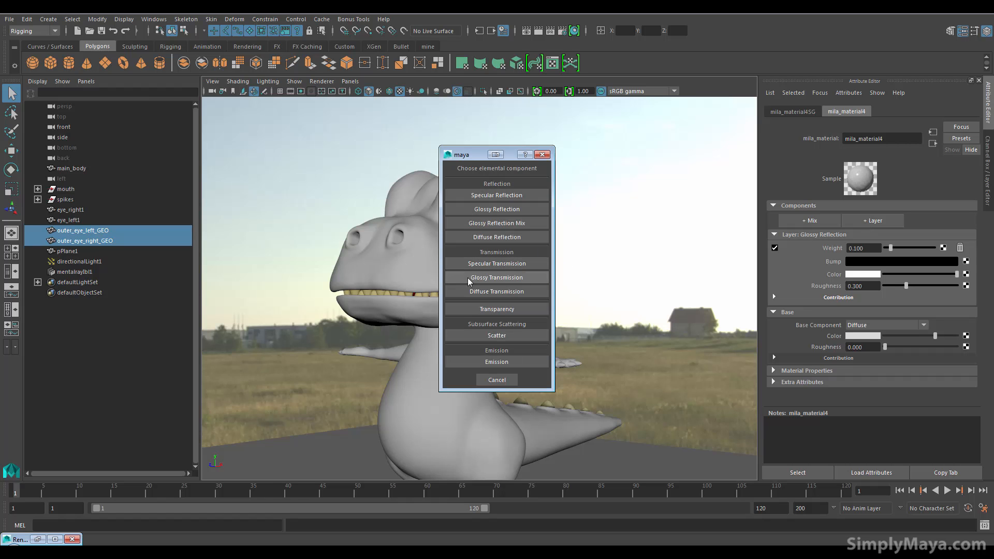
click(511, 278)
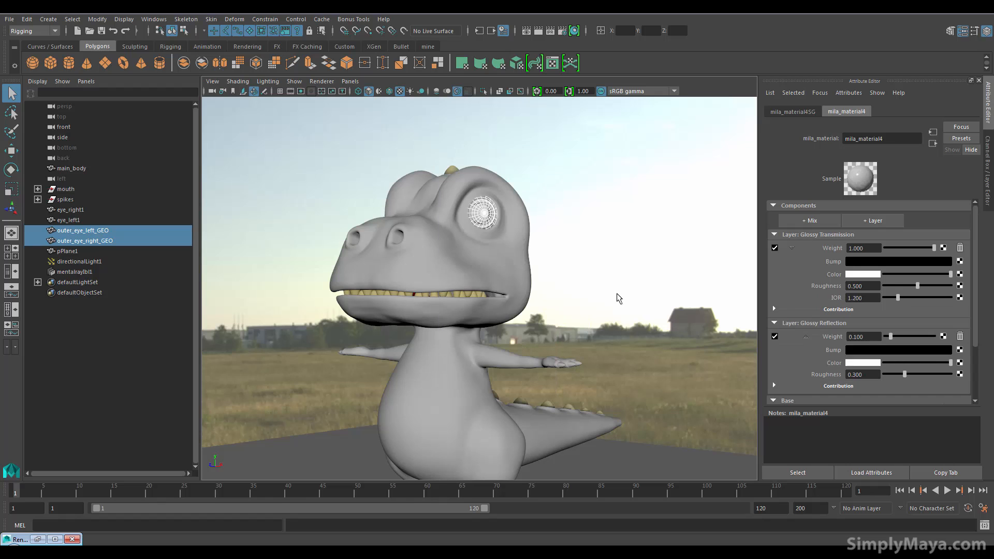
click(873, 247)
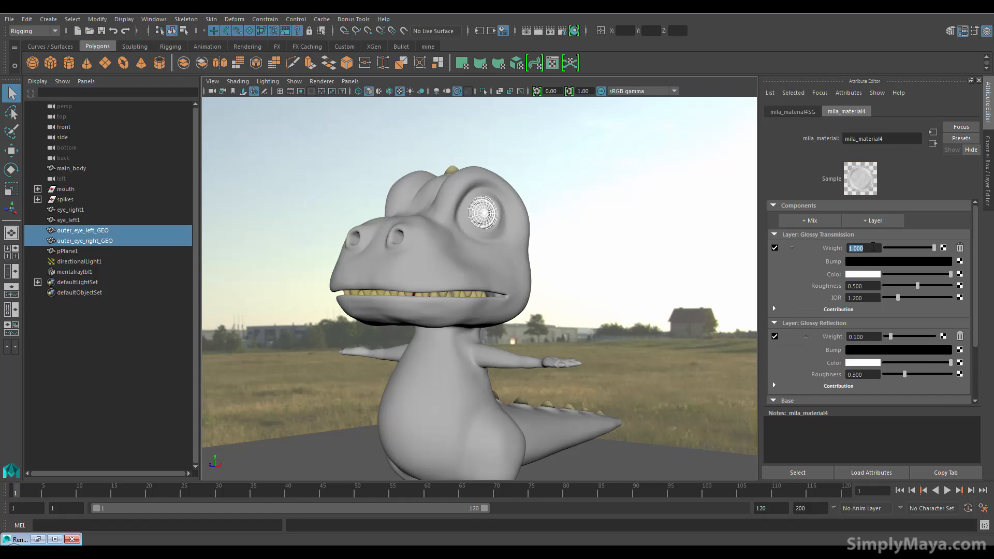
text(0.9)
key(Return)
drag(916, 285, 884, 284)
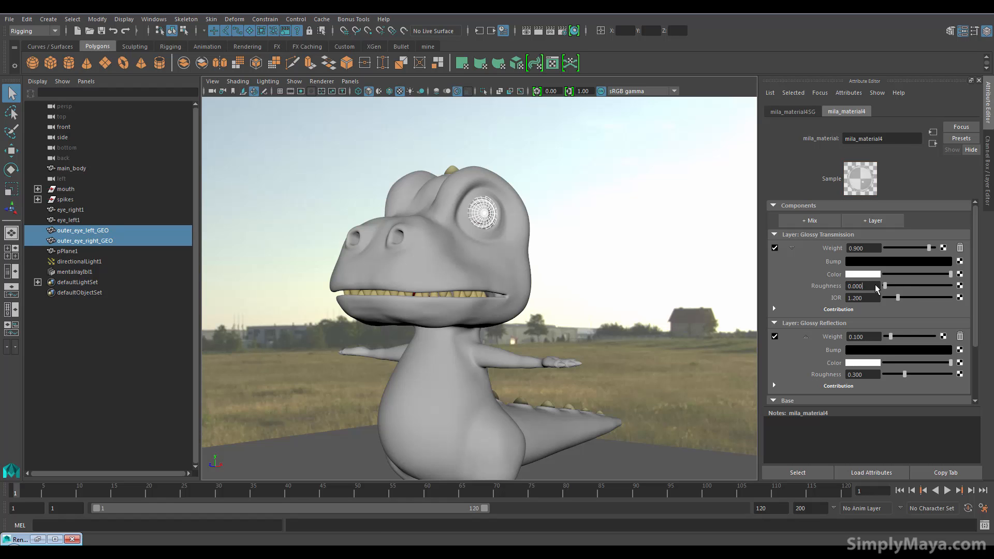
click(874, 286)
text(0.1)
key(Return)
- Render the current view of the dinosaur to check the outer eye material
alt+middle_drag(599, 312, 614, 299)
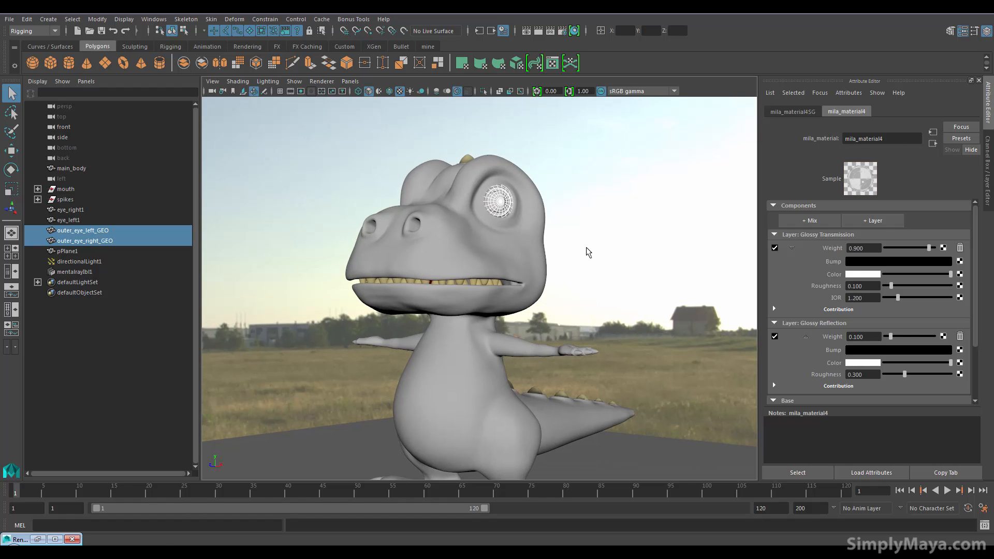
click(572, 221)
click(519, 210)
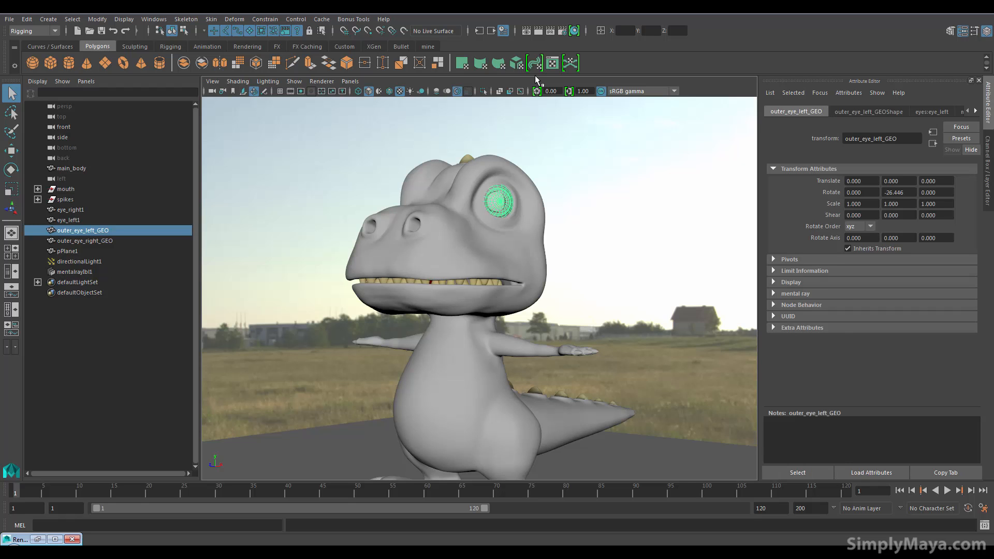
click(526, 31)
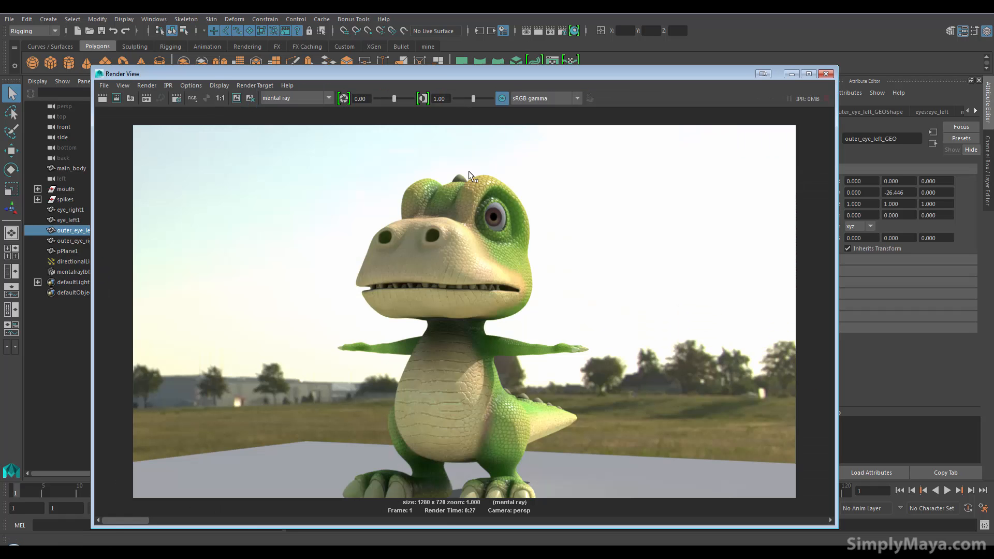
click(105, 100)
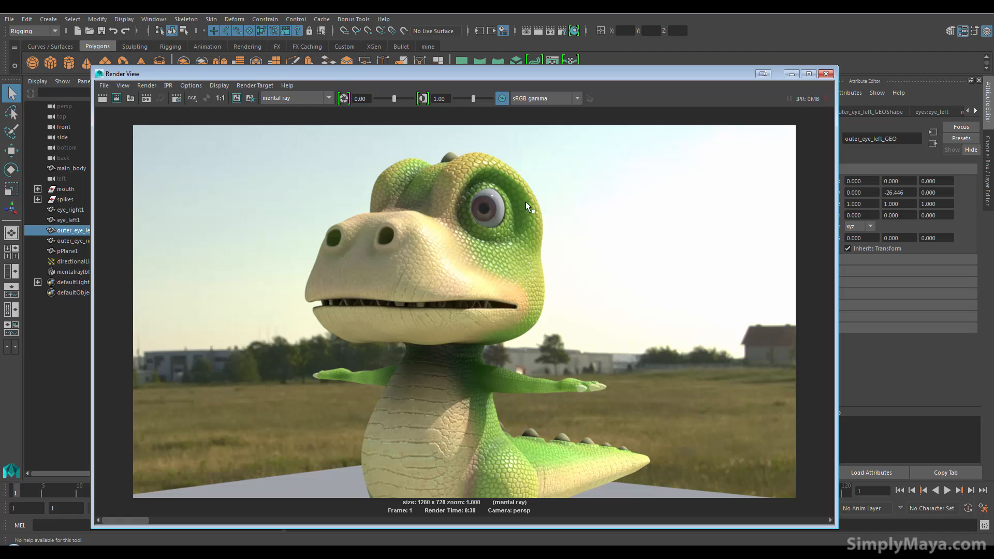
click(791, 73)
- Move the Glossy Reflection layer above the Glossy Transmission layer in the outer eye material
right_drag(504, 197, 512, 436)
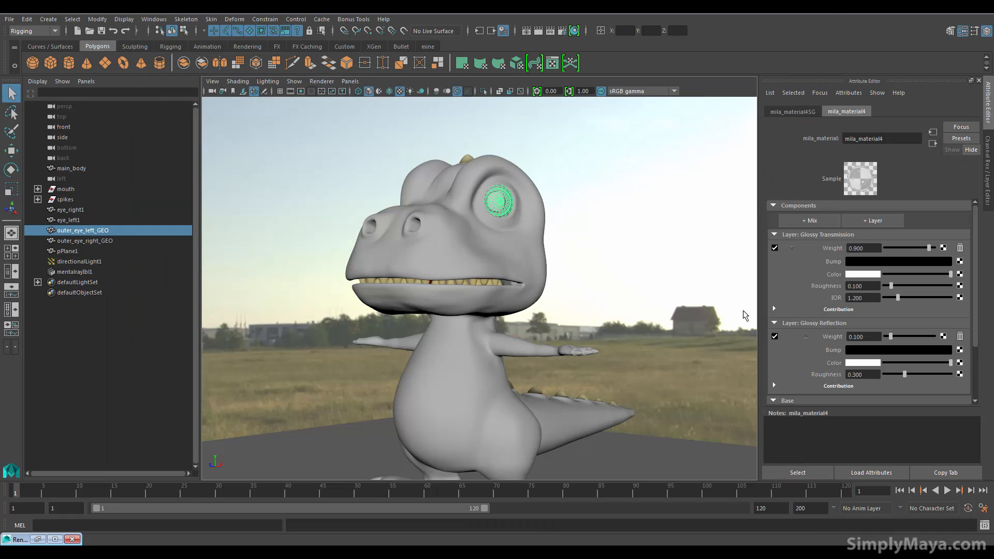
click(793, 248)
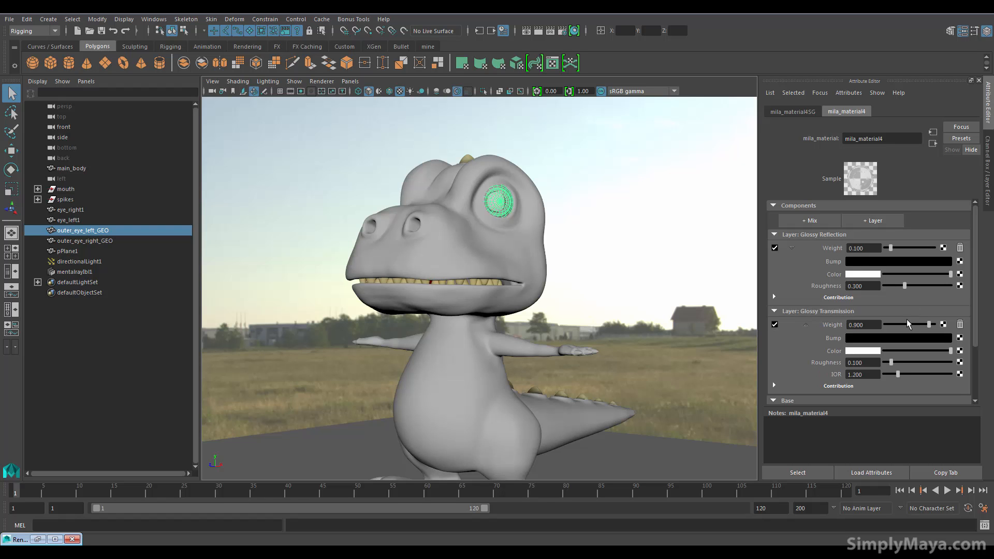
- Set the outer eye's Glossy Transmission weight to 1 and raise that layer's roughness slightly
scroll(970, 263, down, 2)
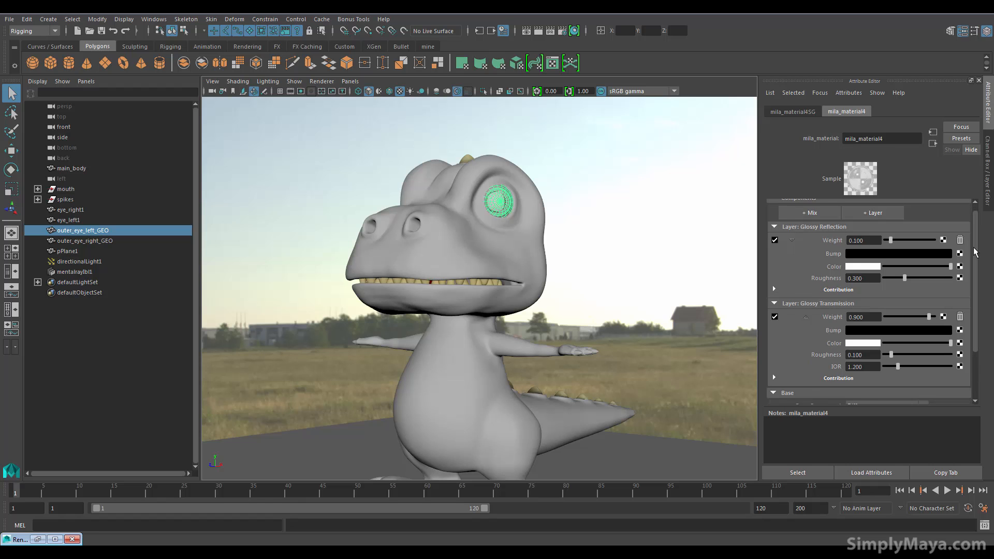
click(875, 293)
text(1)
key(Return)
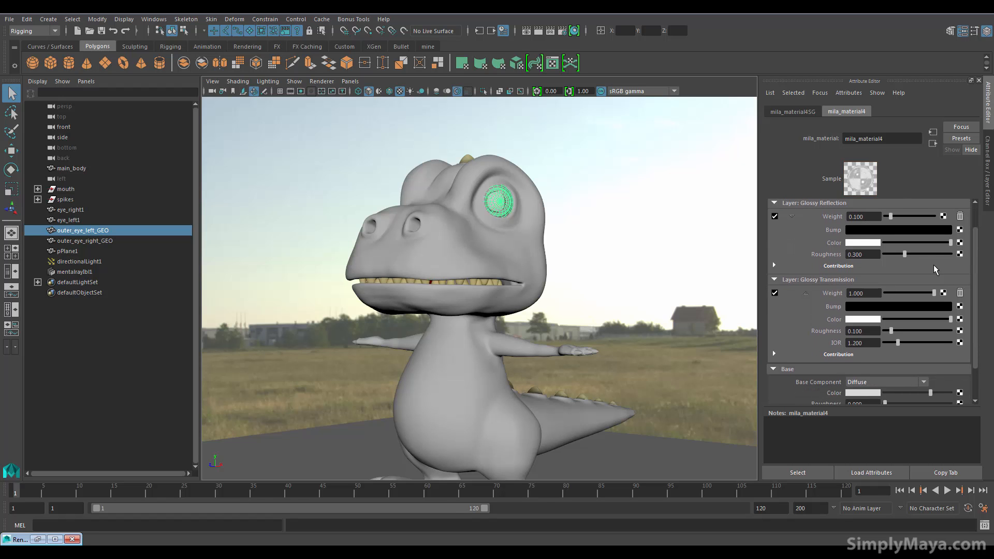
scroll(975, 286, down, 2)
drag(974, 286, 975, 252)
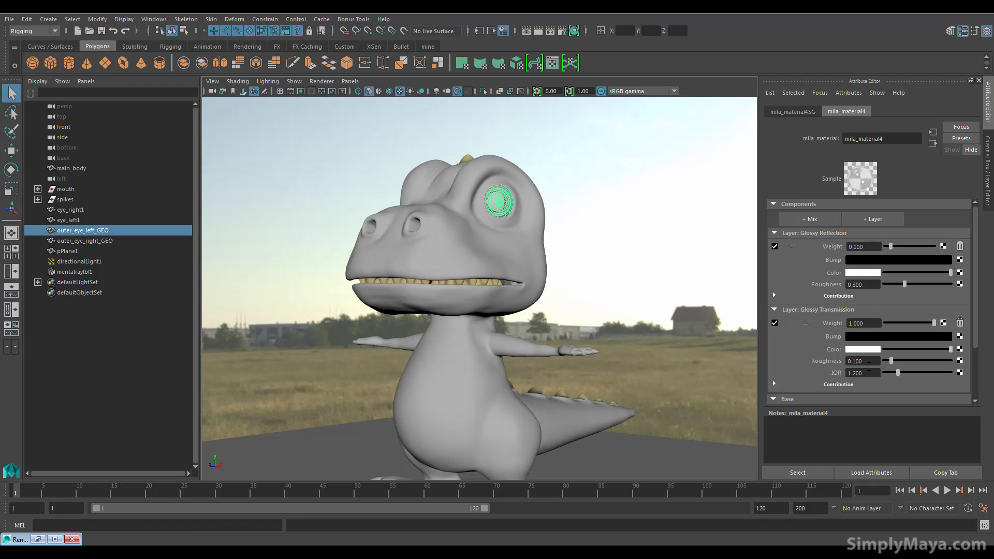
drag(890, 360, 896, 362)
- Select the mentalrayIbl1 environment sphere and rotate it about the Y axis to about -108 degrees
click(621, 300)
alt+drag(595, 298, 612, 301)
alt+right_drag(613, 301, 365, 271)
alt+drag(364, 272, 376, 266)
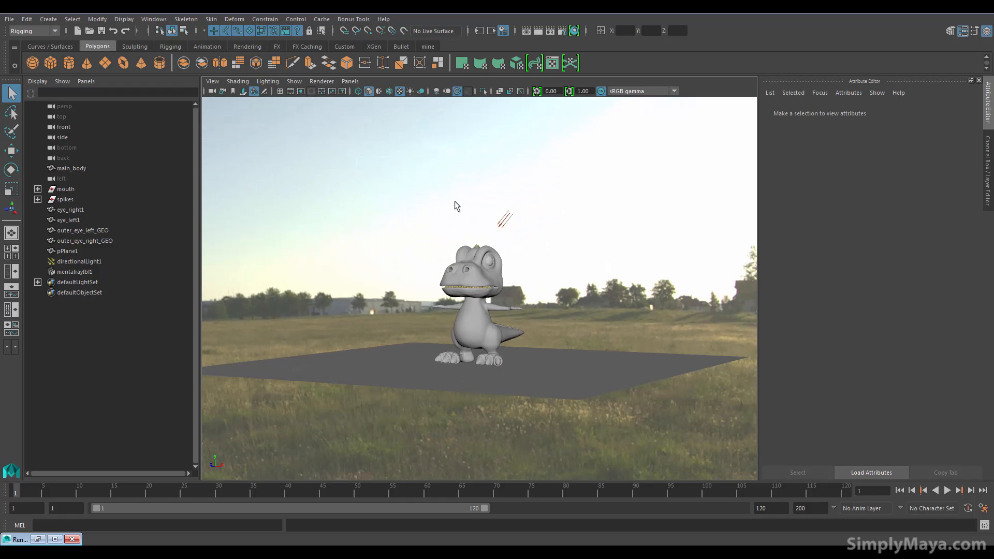
click(390, 181)
scroll(488, 278, down, 3)
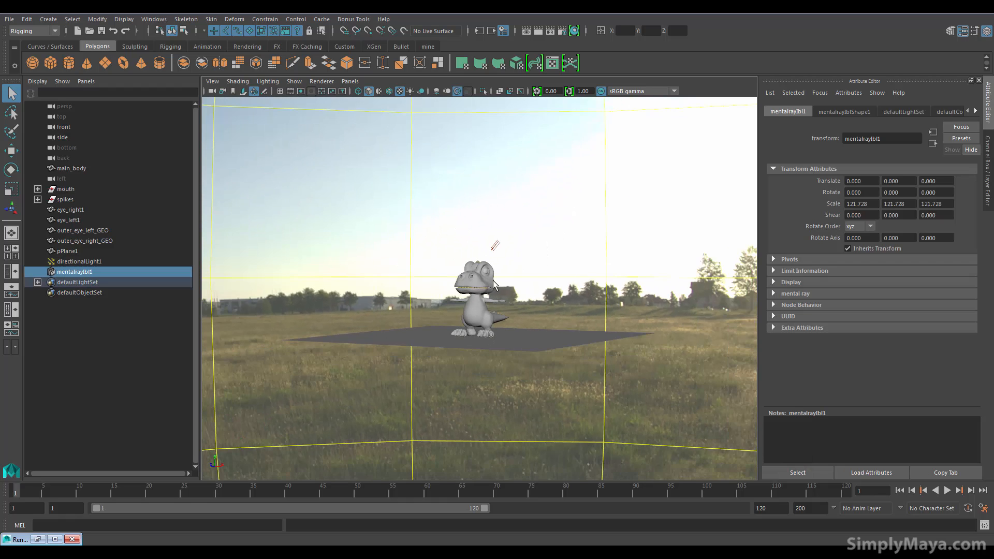
alt+right_drag(488, 279, 432, 298)
alt+drag(432, 298, 433, 200)
key(e)
drag(508, 306, 434, 304)
- Frame the whole dinosaur from a low angle against the sky, with the resolution gate turned on
alt+right_drag(401, 313, 844, 339)
alt+middle_drag(628, 291, 627, 328)
alt+drag(596, 341, 590, 320)
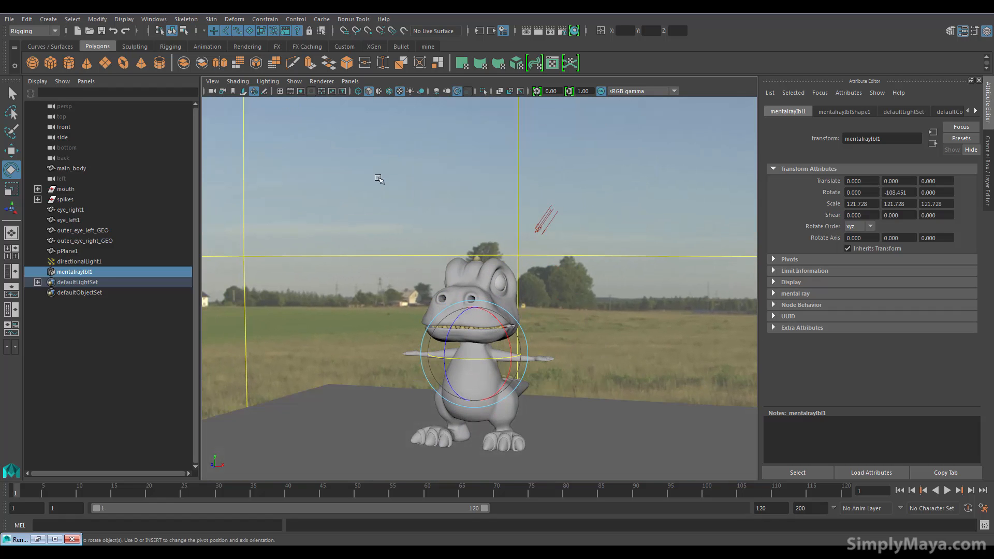
alt+middle_drag(451, 246, 420, 211)
alt+right_drag(420, 211, 469, 257)
alt+drag(469, 256, 451, 242)
alt+middle_drag(451, 242, 480, 239)
alt+drag(479, 239, 479, 236)
alt+middle_drag(479, 235, 481, 235)
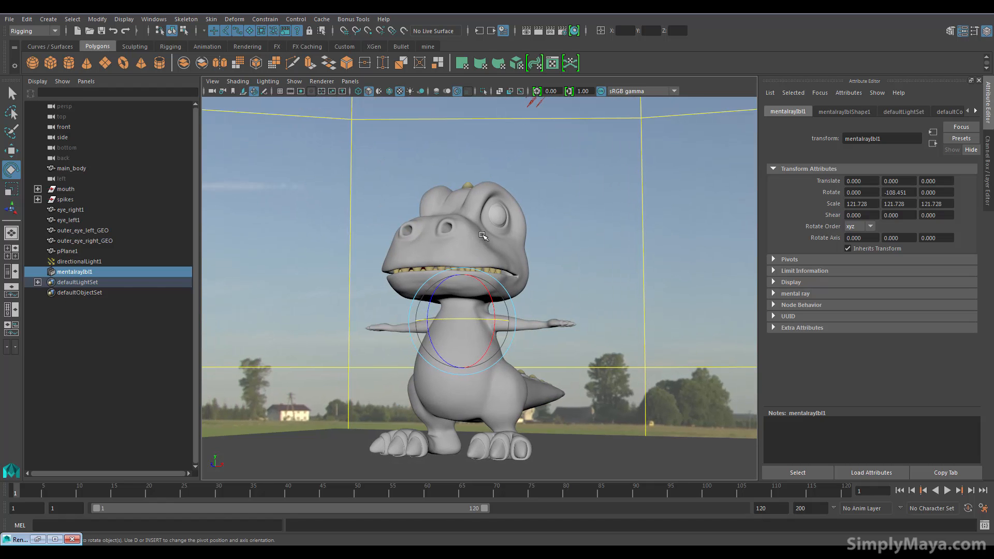
alt+drag(482, 235, 479, 230)
alt+middle_drag(479, 231, 482, 227)
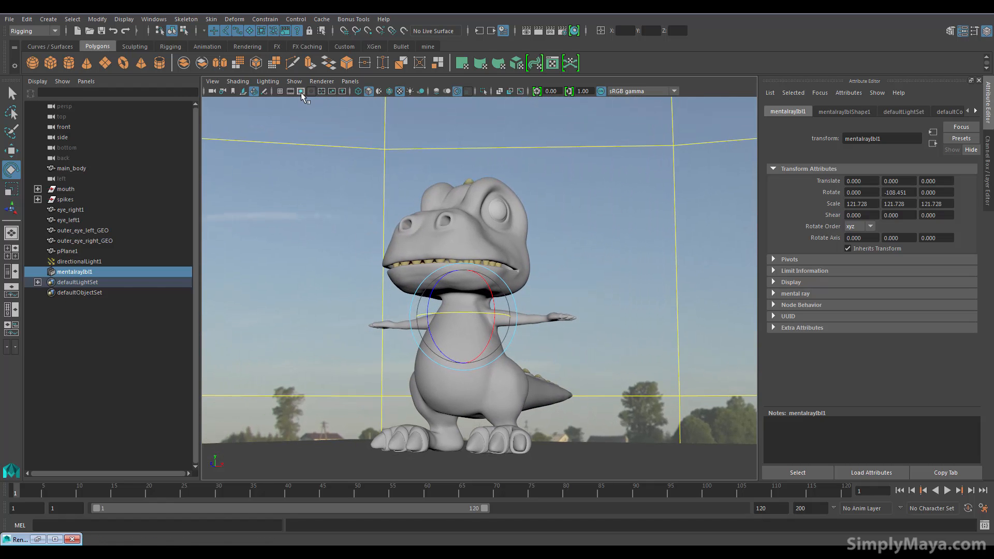
click(300, 92)
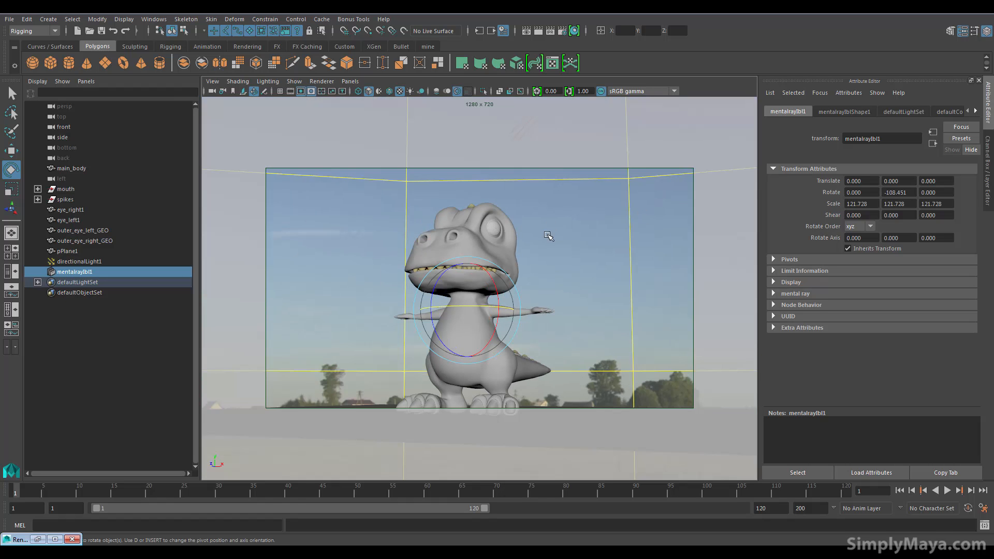
alt+middle_drag(548, 226, 549, 222)
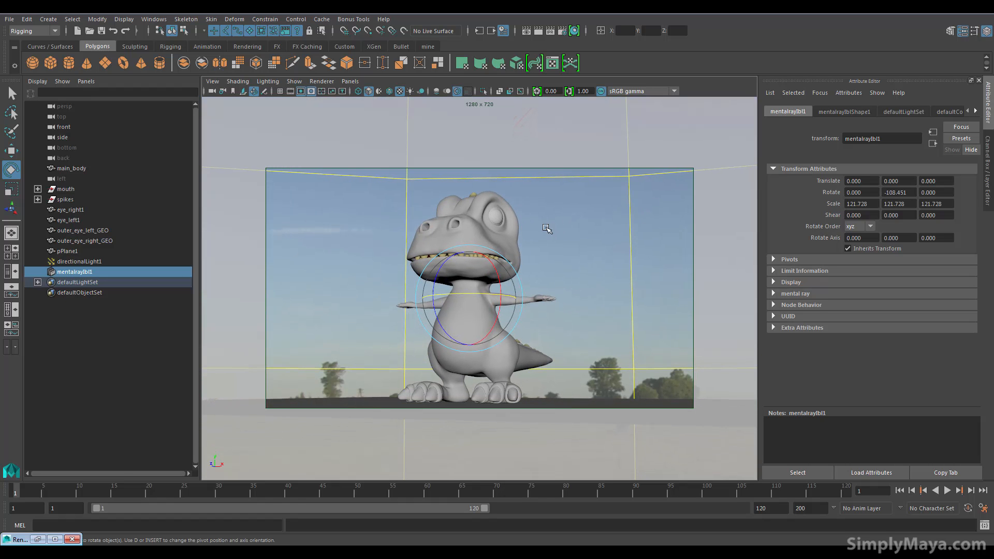
click(72, 539)
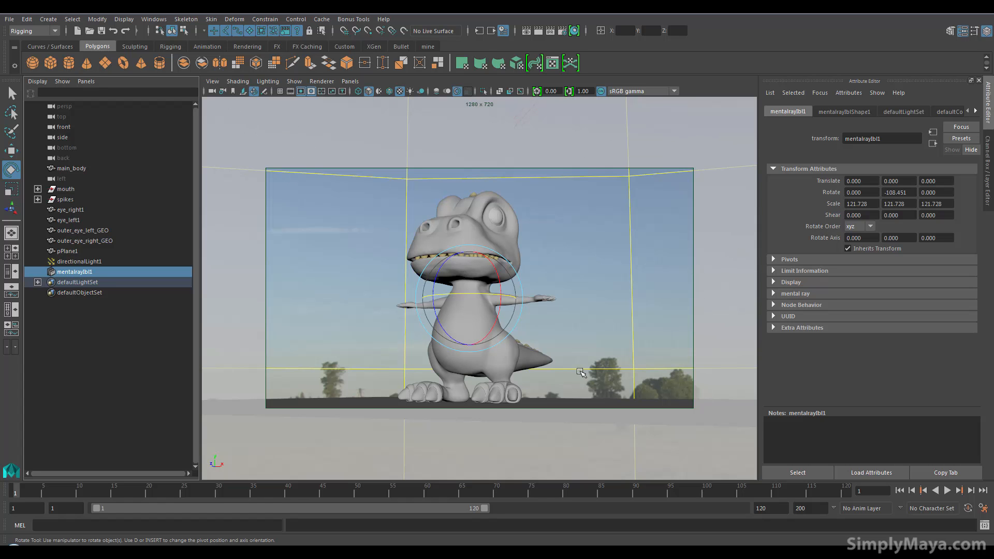
- Select the persp camera and look through its transform node's display sections for the overscan setting
click(212, 91)
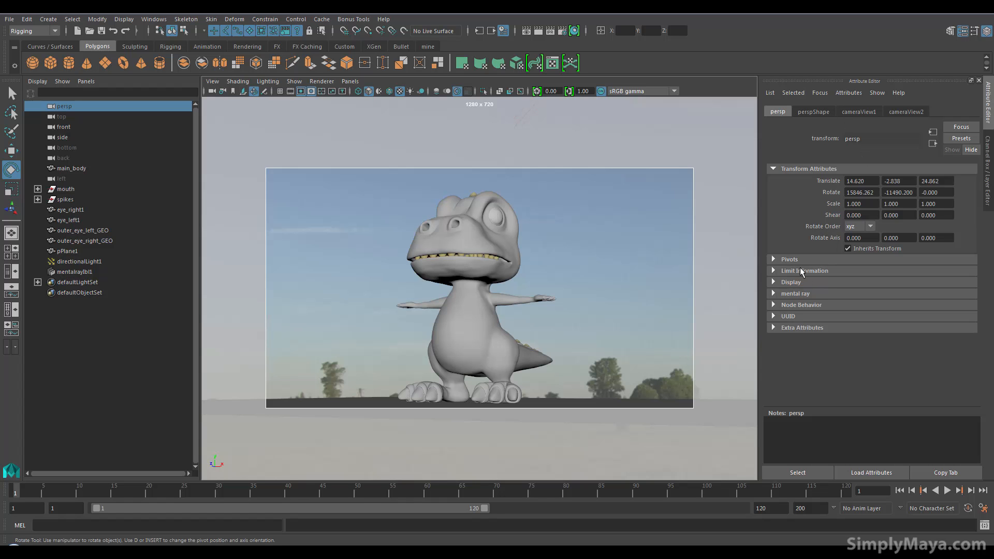
click(795, 281)
scroll(797, 287, down, 3)
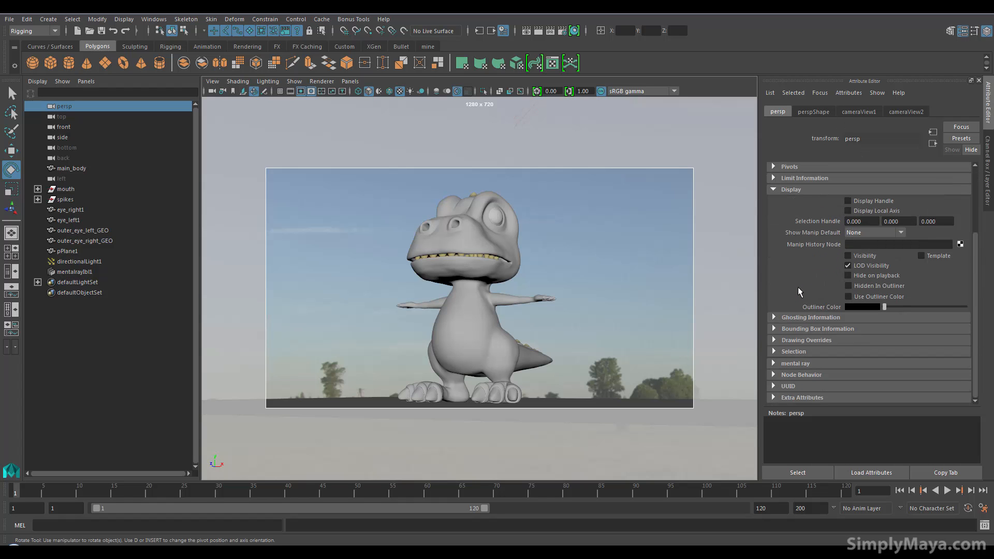
click(800, 351)
click(804, 318)
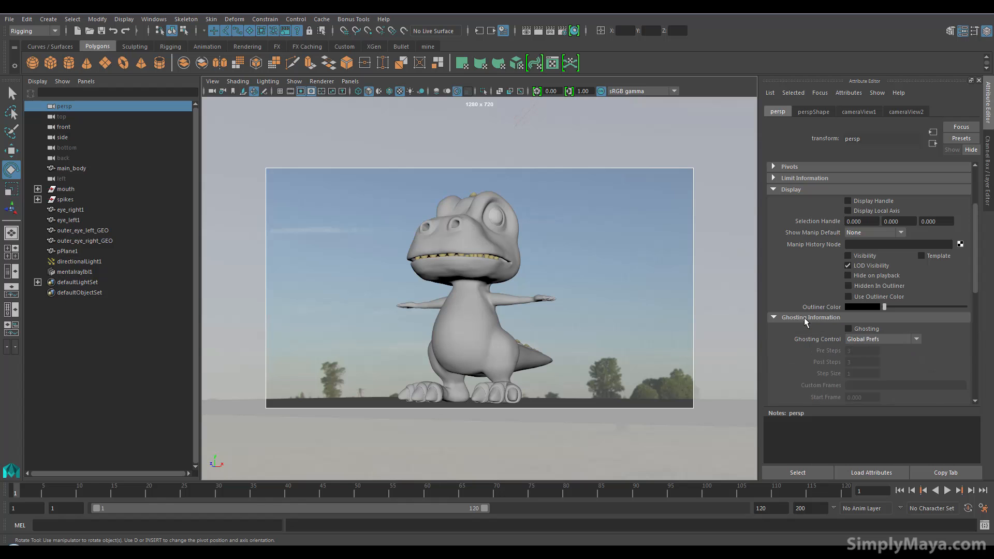
scroll(803, 318, down, 2)
scroll(803, 318, up, 4)
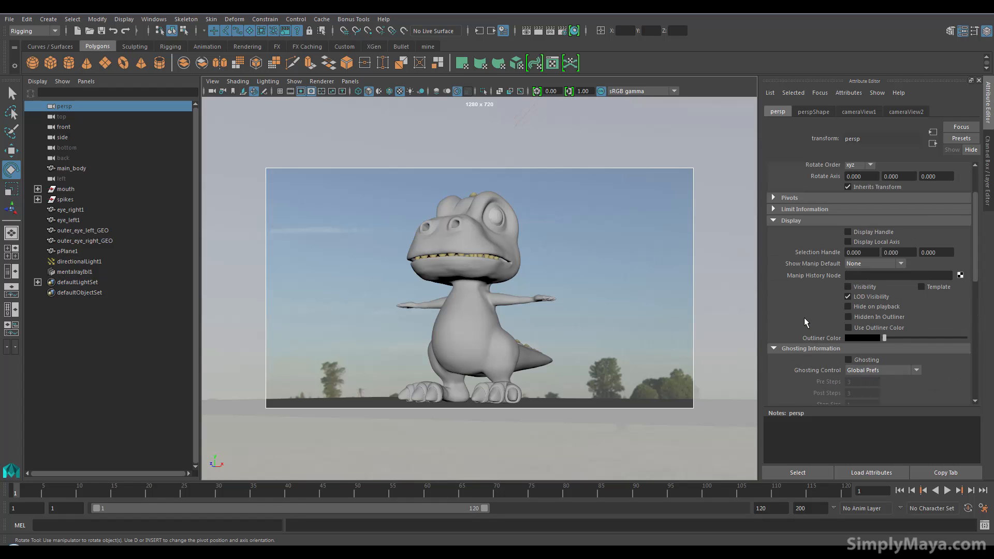
scroll(803, 317, down, 8)
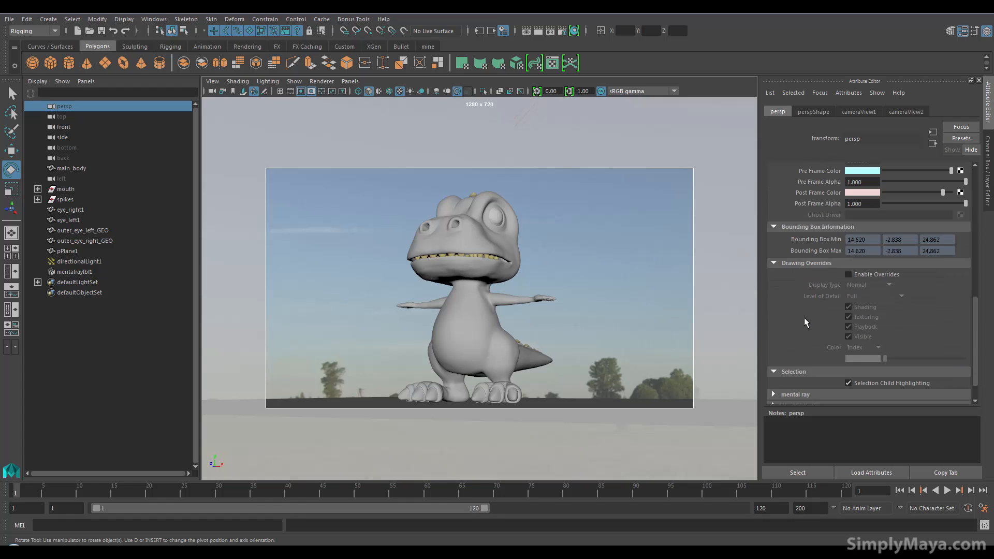
scroll(804, 321, up, 2)
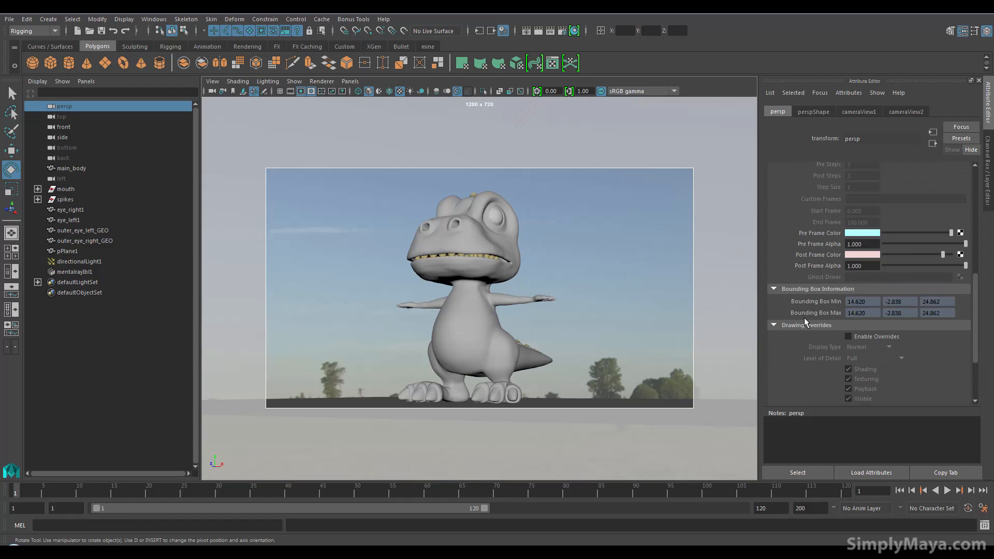
- Set the Overscan to 1.1 in the display options of the persp camera's shape node
click(812, 113)
scroll(809, 299, down, 5)
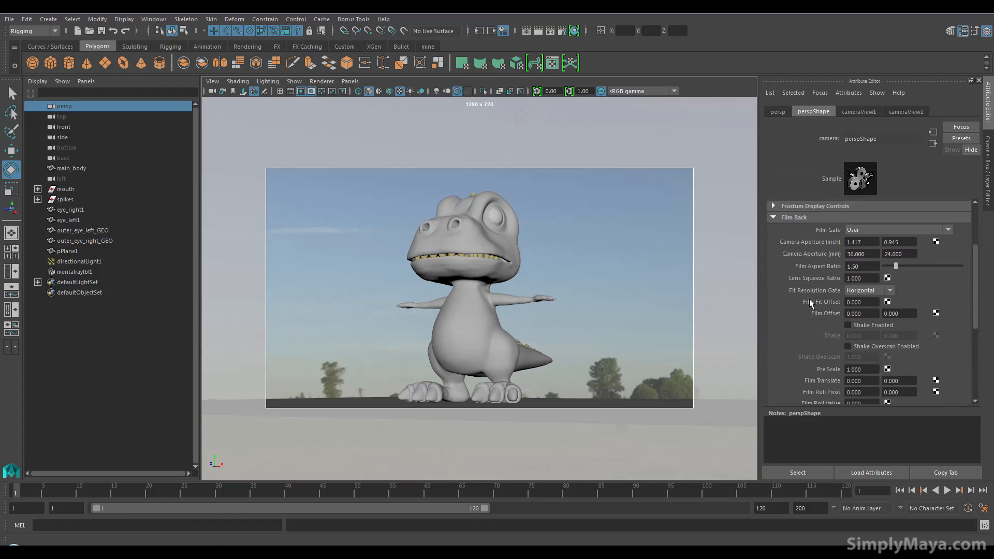
scroll(809, 300, down, 2)
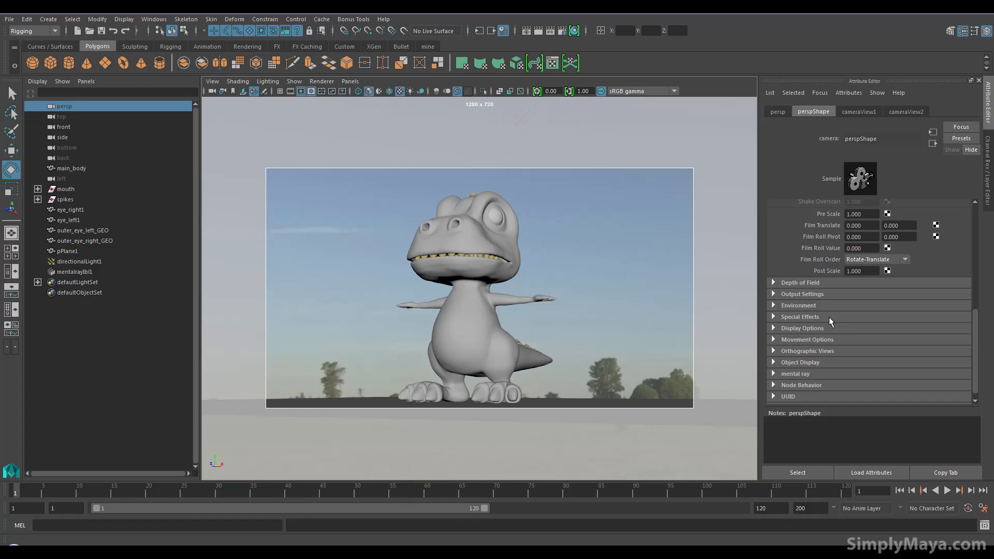
click(797, 327)
scroll(851, 323, down, 3)
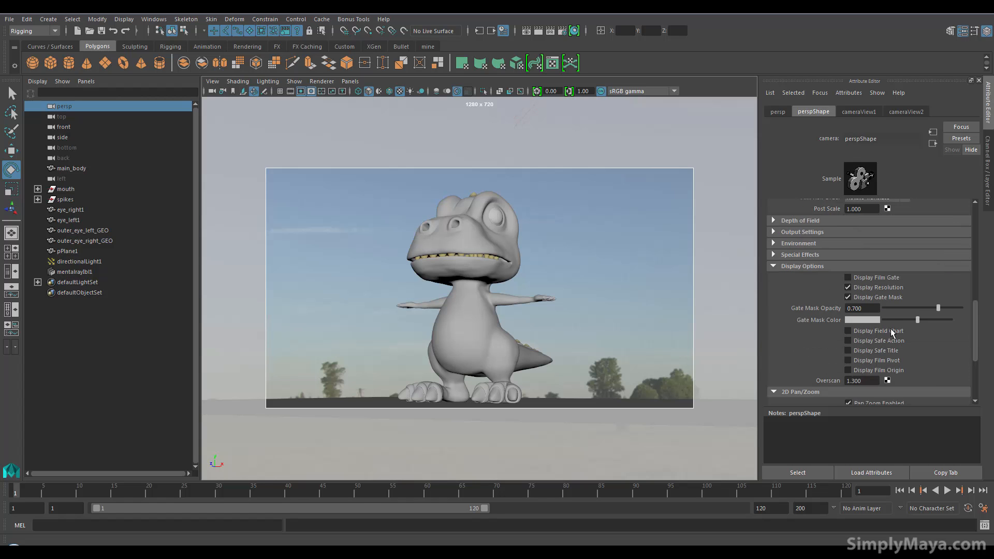
drag(853, 352, 886, 353)
text(100)
key(Return)
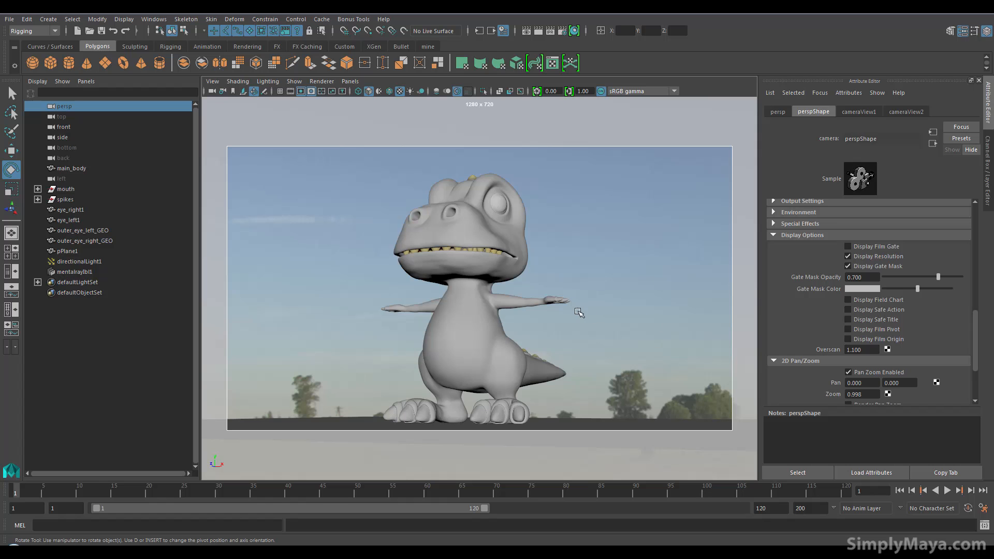
- Render the newly framed view to check the dinosaur against the rotated sky environment
alt+drag(579, 311, 578, 309)
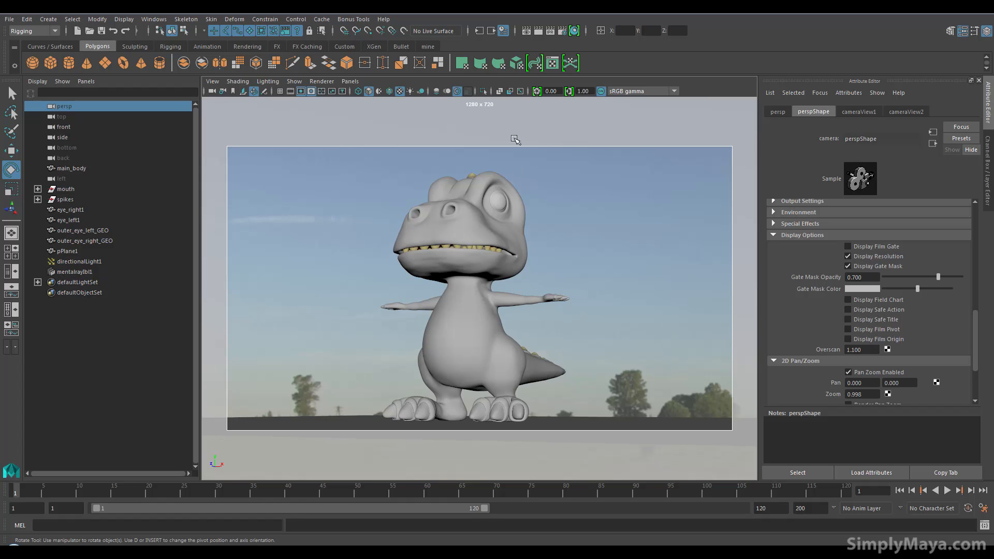
click(526, 31)
click(103, 98)
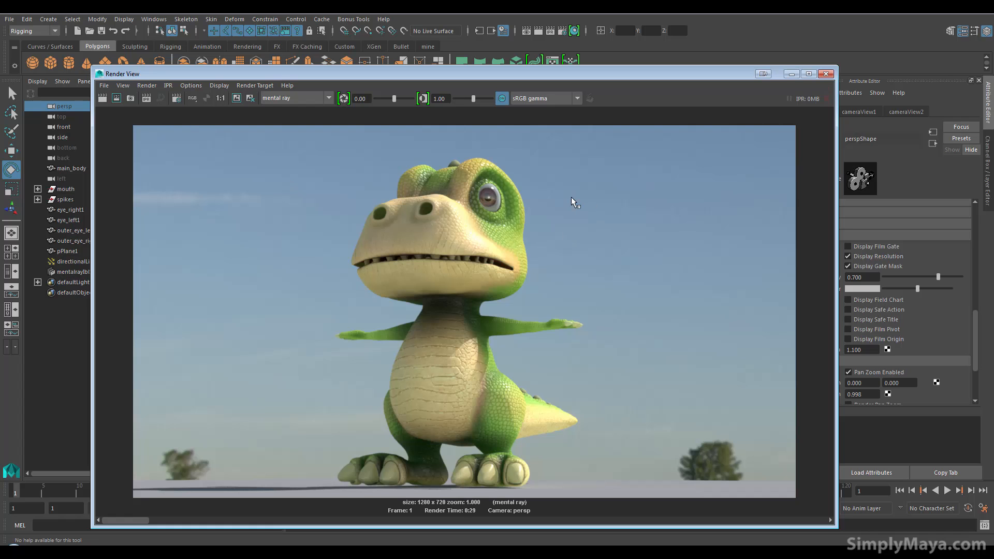
click(791, 74)
- Rotate the environment sphere slightly about its vertical axis and re-render only the region around the visible eye
drag(592, 220, 695, 292)
drag(485, 294, 473, 296)
click(527, 31)
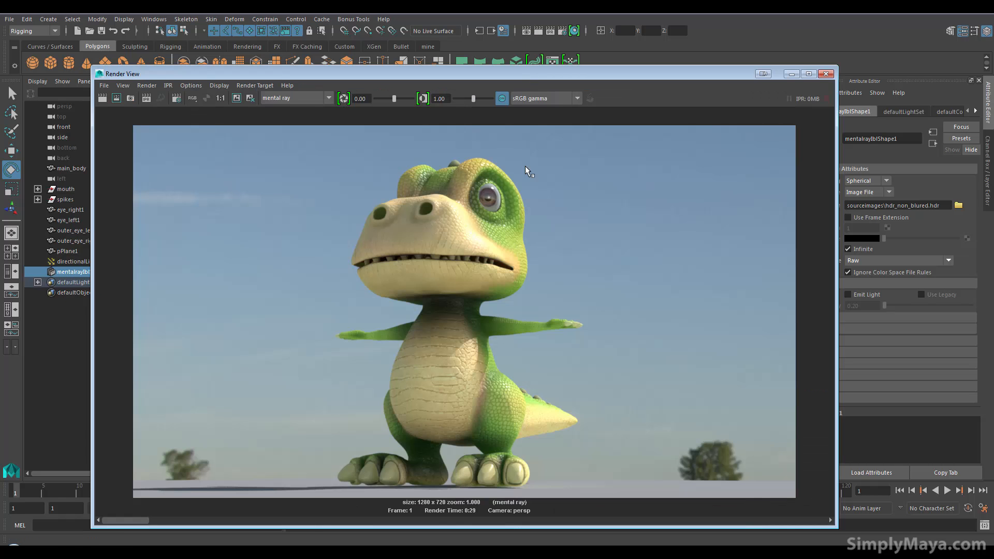
drag(468, 178, 509, 226)
click(117, 98)
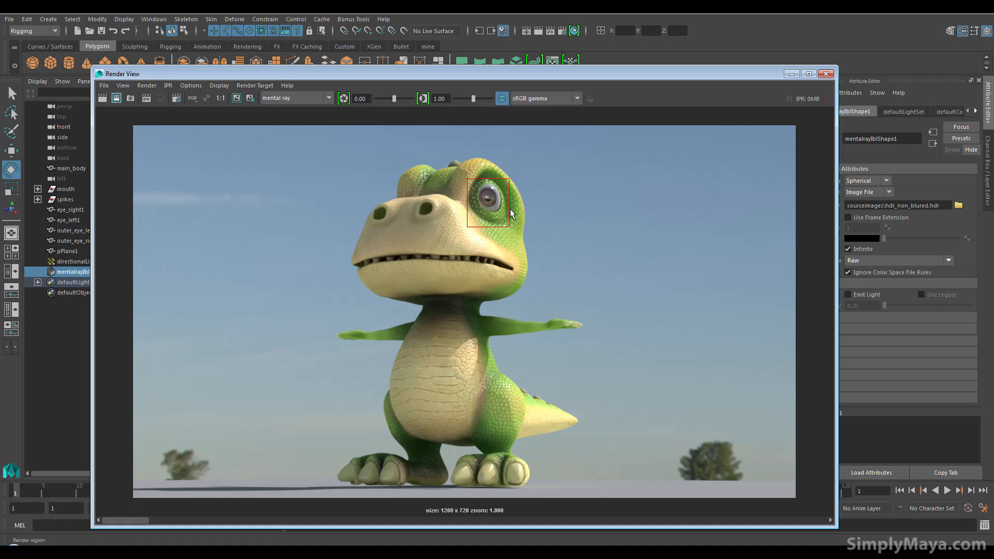
click(437, 227)
click(791, 73)
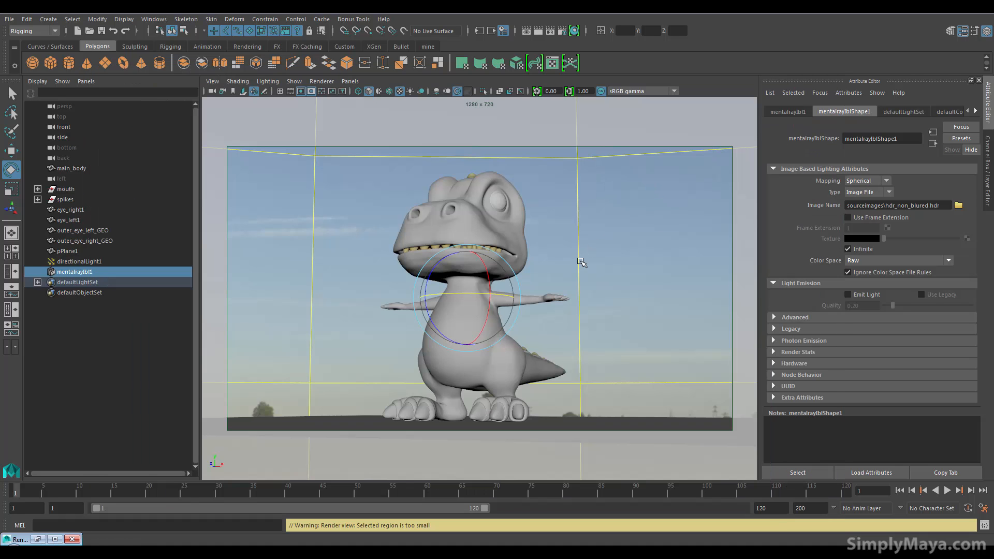
- Turn the environment sphere further in the opposite direction and render the eye region again to compare reflections
drag(467, 295, 528, 298)
click(527, 31)
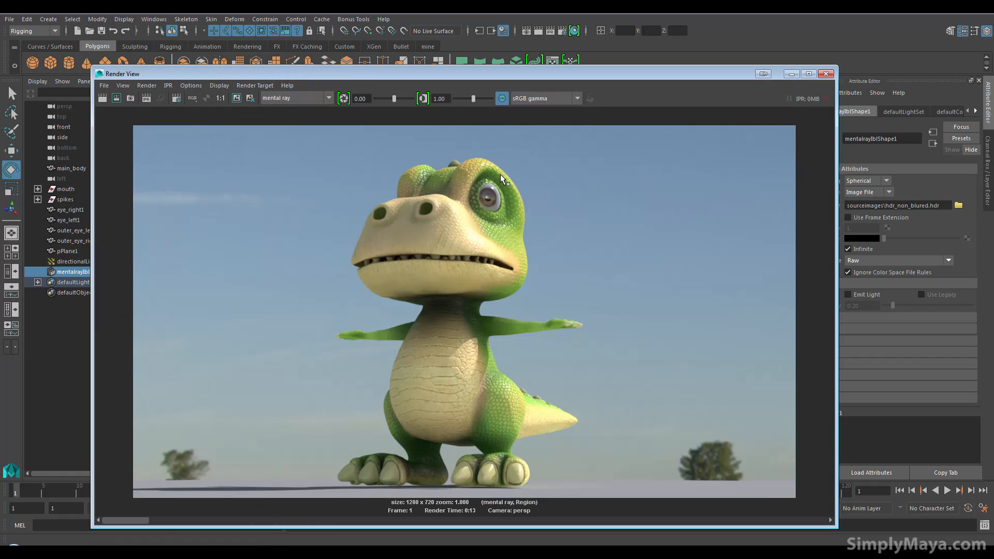
click(116, 98)
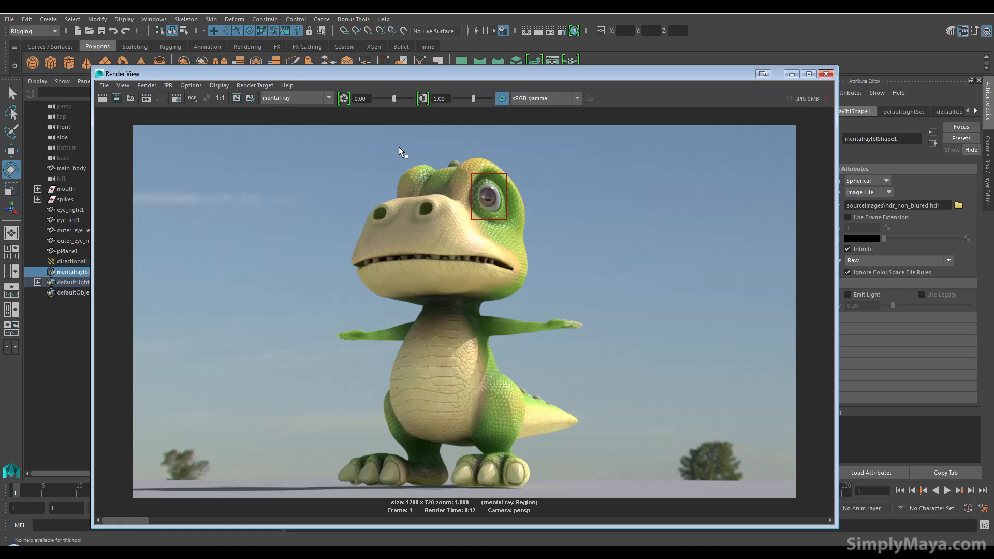
click(513, 241)
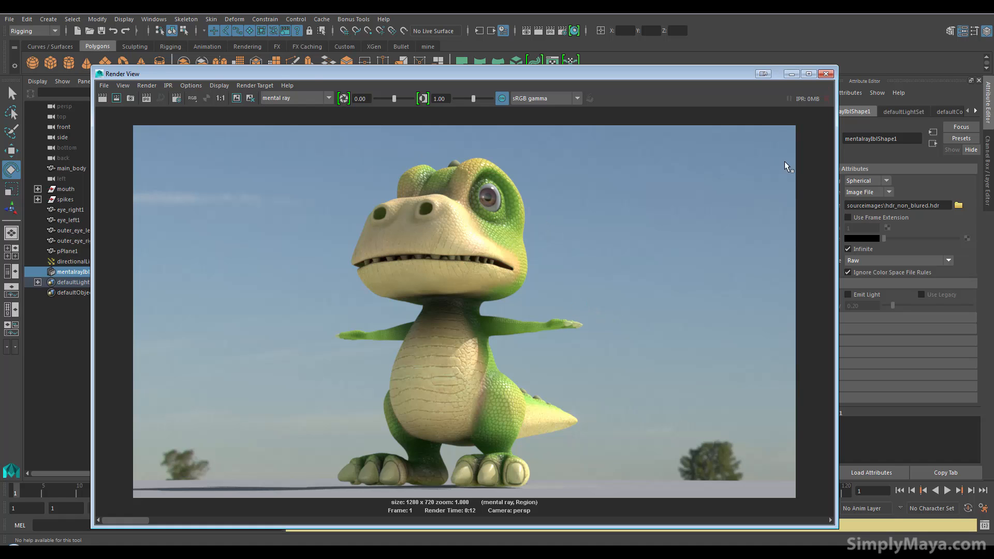
- Deselect the environment sphere and look over the last dinosaur render once more
click(792, 74)
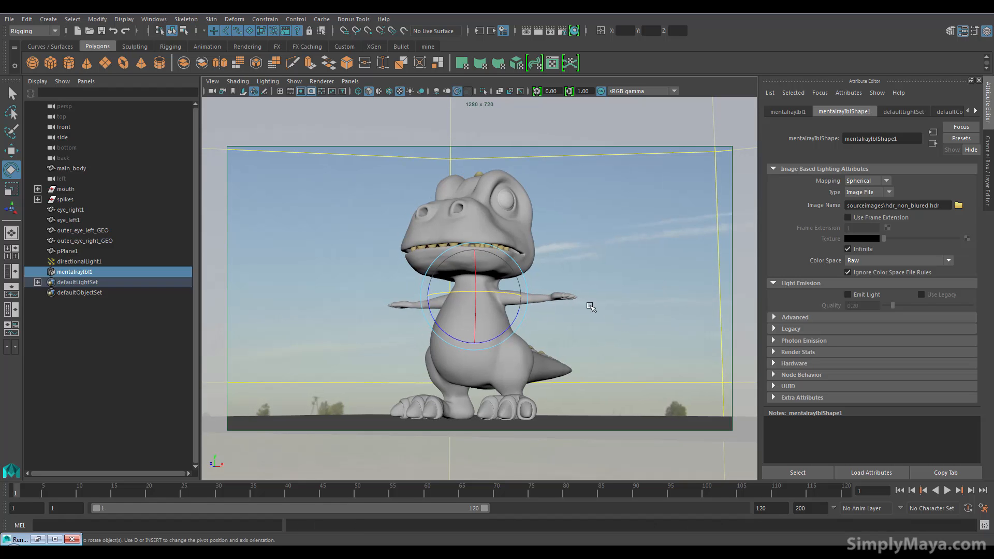
click(621, 268)
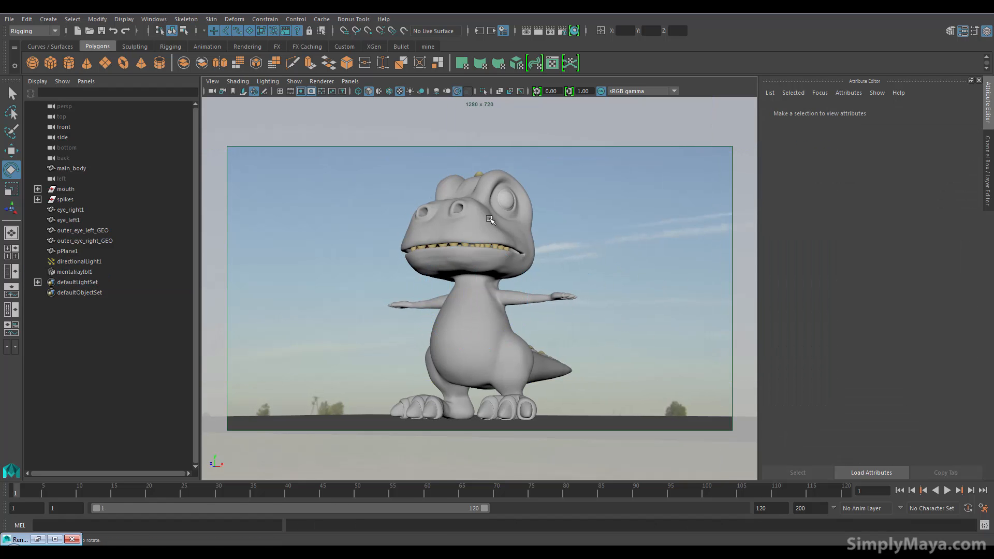
click(38, 538)
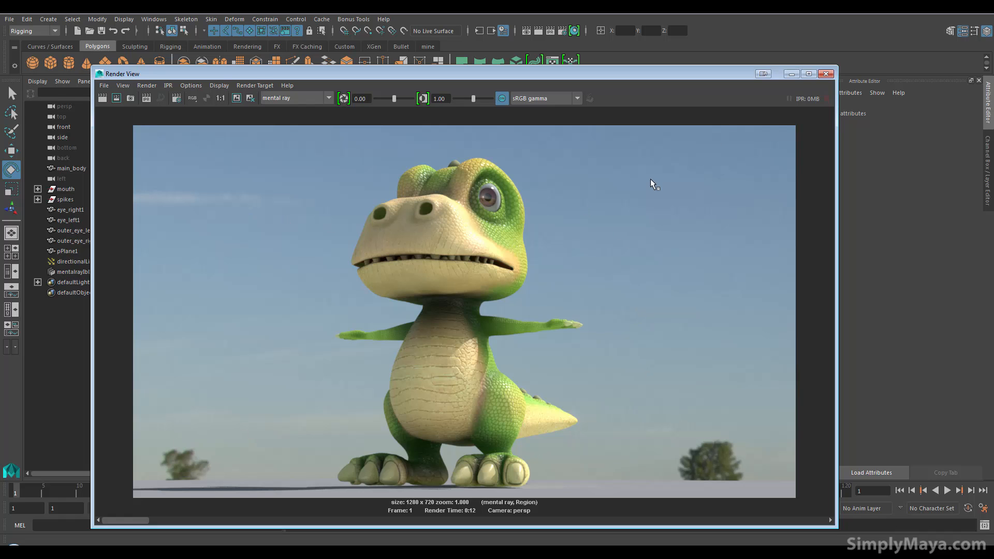
click(791, 73)
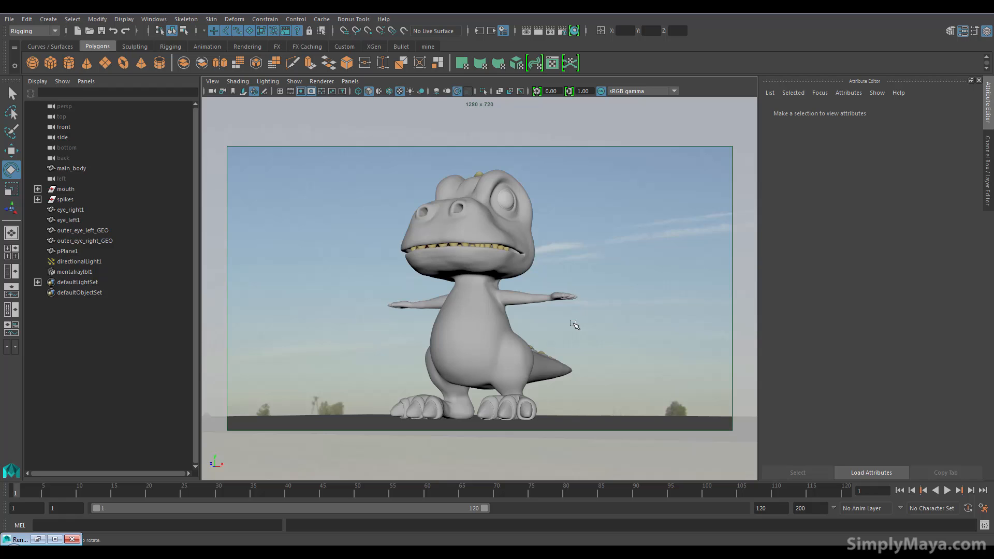
- Create a new polygon plane, scale it up to nearly the size of the ground plane and lower it beneath the dinosaur
alt+drag(575, 325, 606, 344)
alt+right_drag(606, 344, 417, 340)
alt+middle_drag(417, 339, 377, 340)
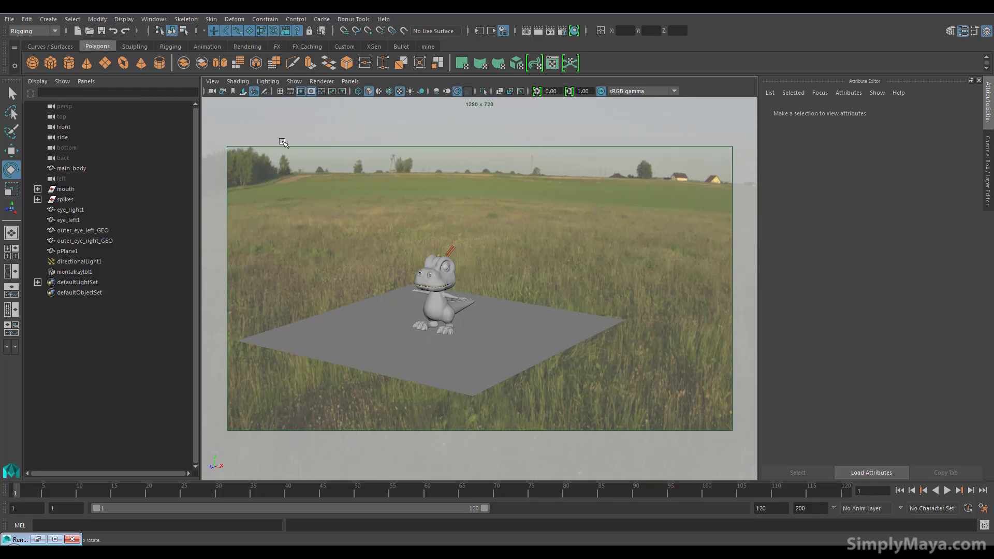
click(105, 63)
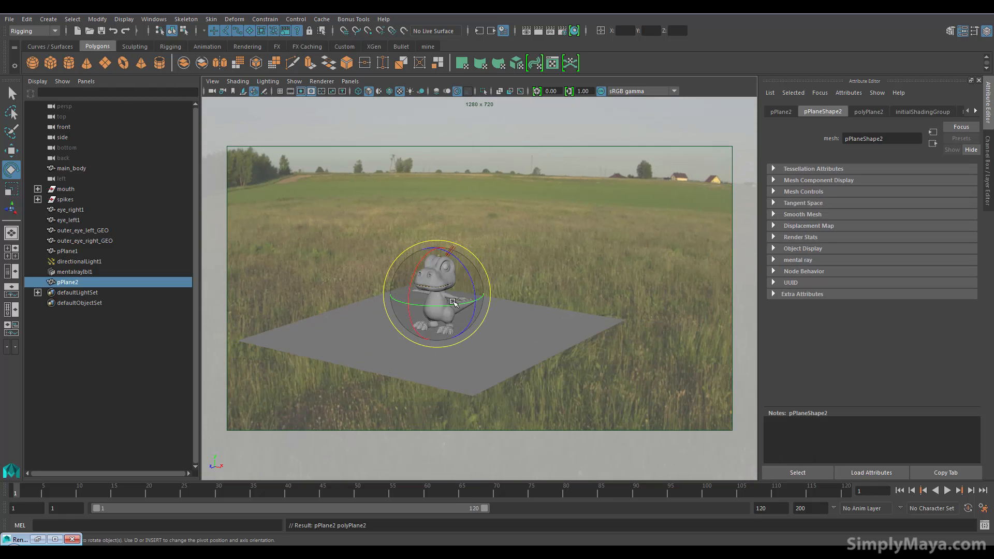
key(r)
drag(437, 293, 605, 301)
key(w)
drag(449, 237, 446, 278)
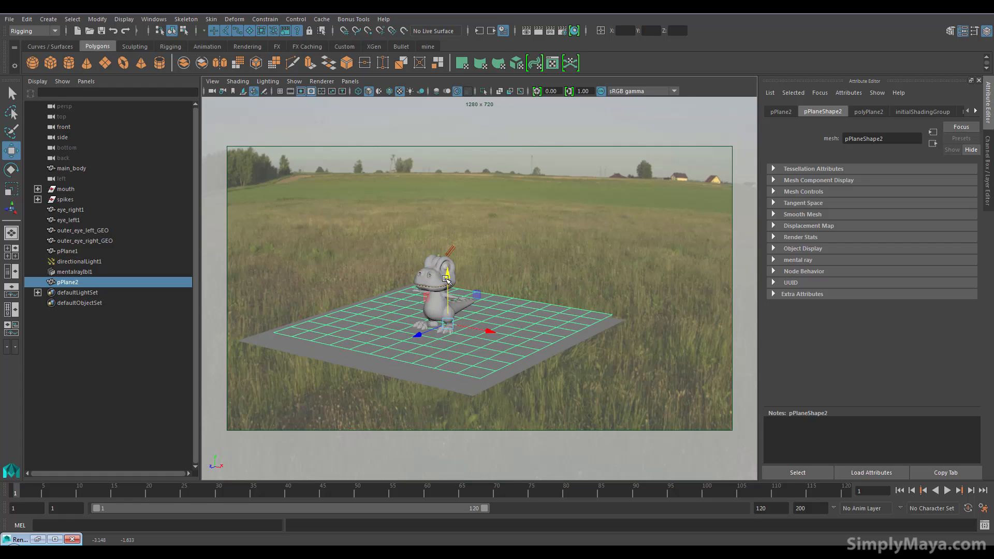
- Adjust the new plane's height to the soles of the dinosaur's feet and slide it back so it extends behind the tail
alt+right_drag(381, 382, 538, 382)
alt+middle_drag(539, 382, 592, 178)
click(456, 277)
alt+middle_drag(456, 277, 474, 356)
drag(452, 189, 471, 183)
click(395, 254)
alt+drag(414, 270, 586, 219)
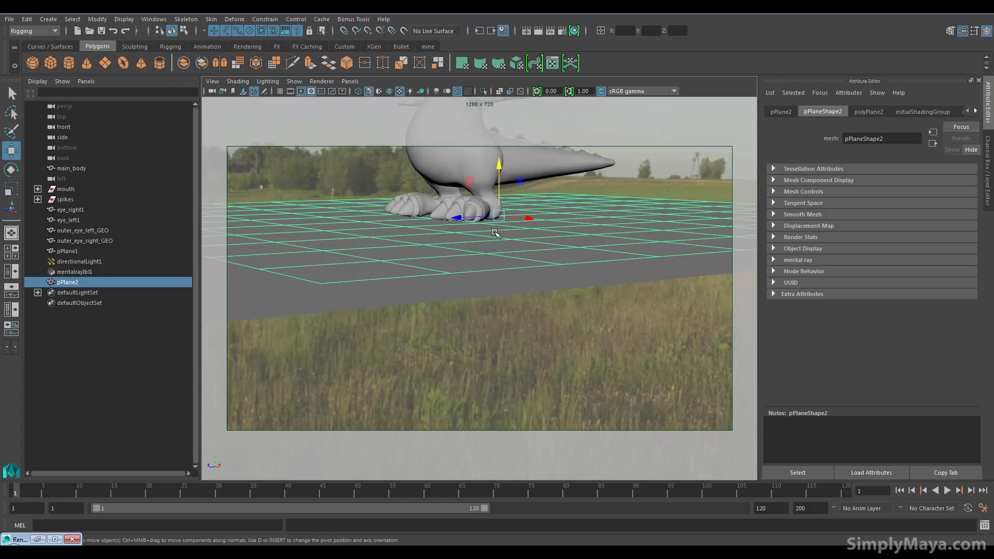
alt+middle_drag(488, 260, 511, 321)
drag(490, 300, 525, 302)
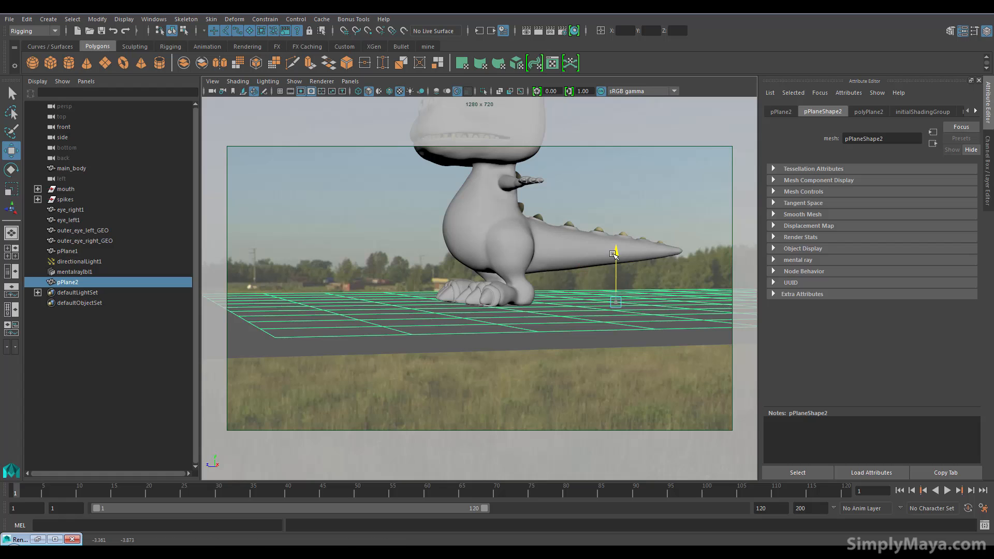
alt+drag(459, 314, 419, 319)
scroll(419, 320, down, 3)
alt+middle_drag(591, 232, 557, 270)
- Examine the new plane against the original ground plane from several angles, selecting each to compare their extents
alt+drag(518, 194, 664, 209)
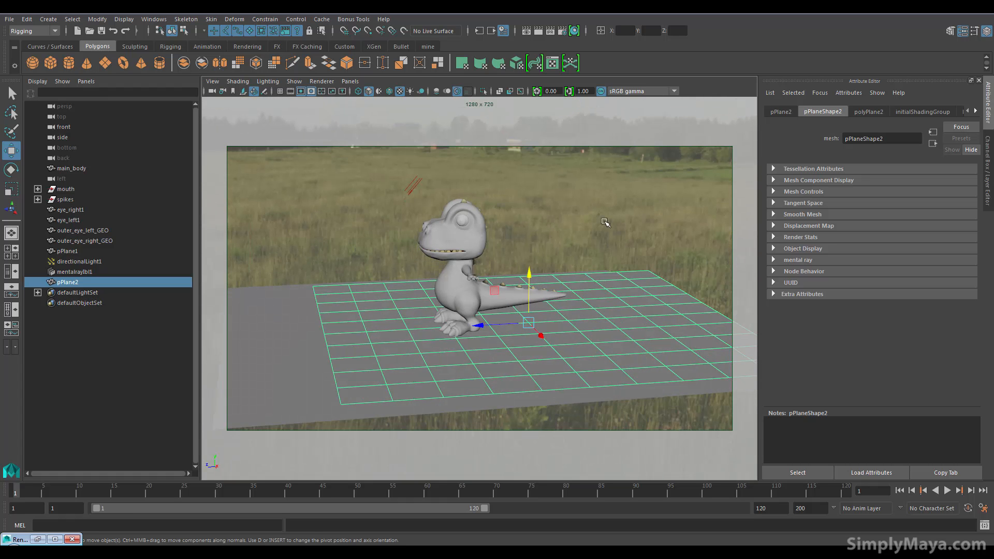
alt+drag(429, 247, 569, 362)
alt+drag(460, 361, 407, 357)
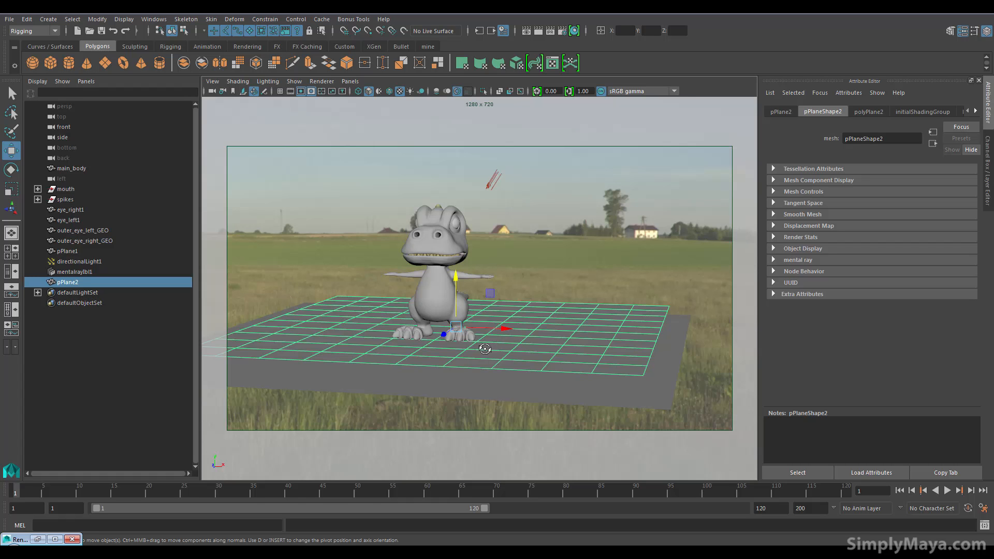
alt+drag(484, 348, 595, 309)
alt+drag(551, 335, 678, 310)
click(679, 316)
alt+drag(460, 365, 445, 306)
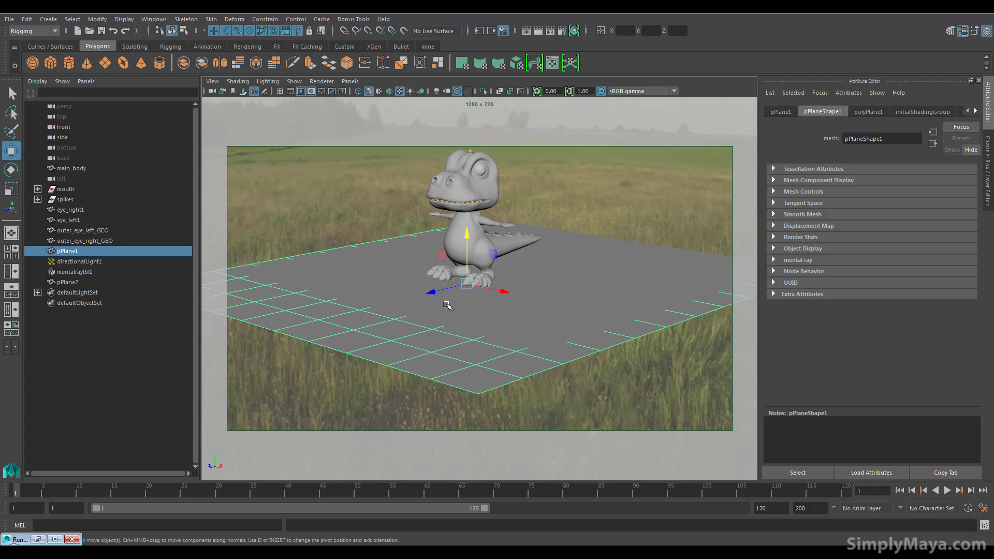
click(384, 244)
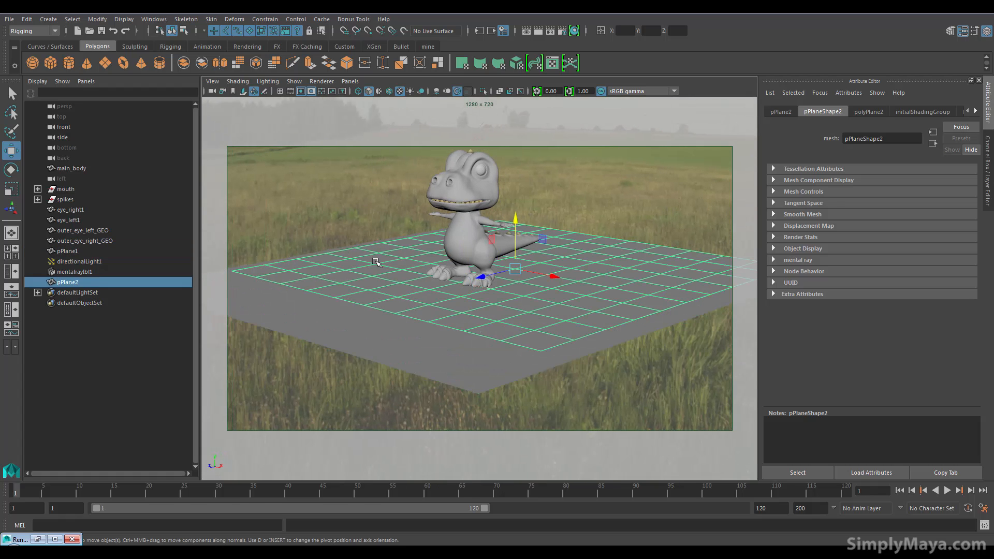
click(346, 317)
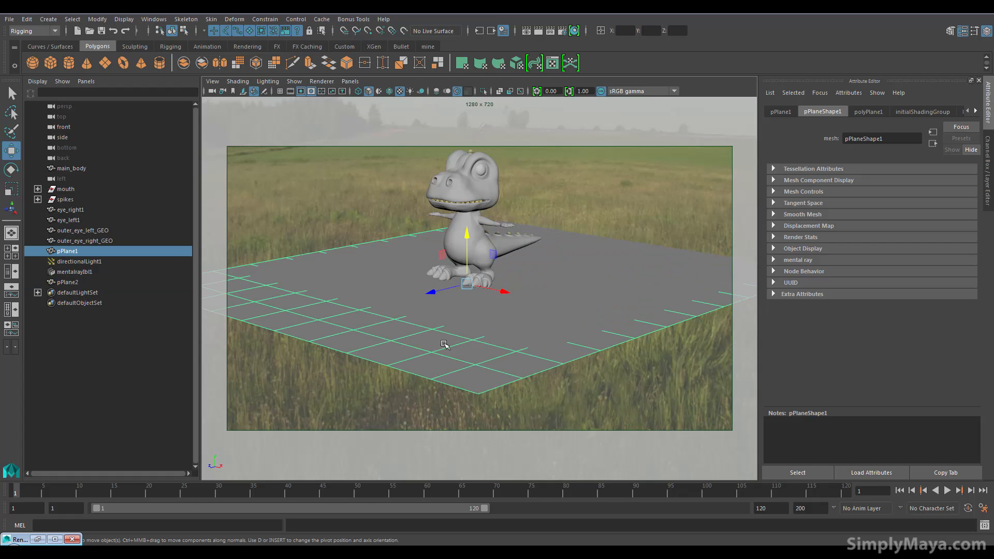
alt+drag(468, 306, 483, 347)
- Select the rear faces of the new plane, raise them and shift them toward the dinosaur to start a curved backdrop
click(575, 325)
alt+drag(575, 324, 485, 316)
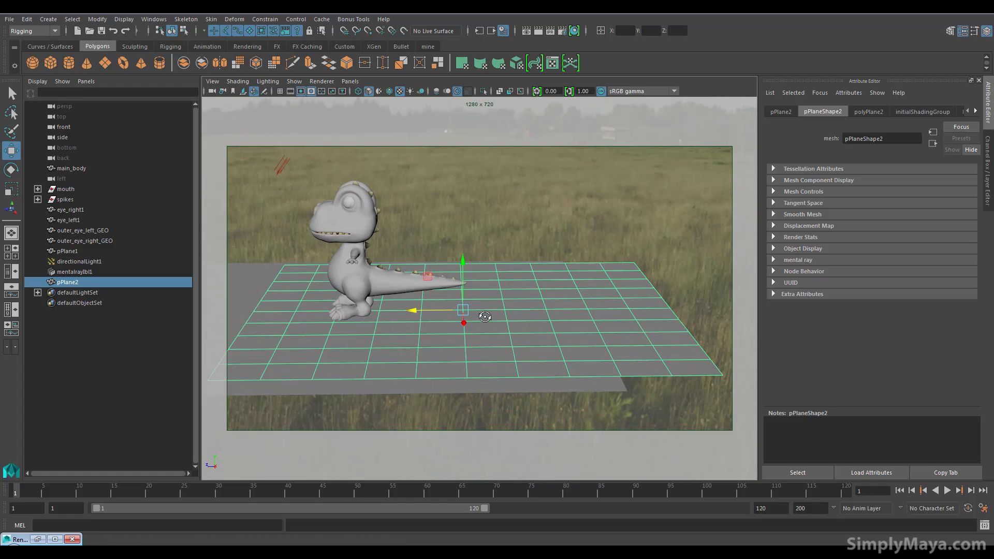
right_drag(477, 253, 477, 281)
drag(478, 238, 735, 395)
drag(570, 257, 544, 229)
drag(516, 279, 489, 279)
drag(549, 229, 547, 225)
- Raise progressively fewer rows of the plane's rear faces and pull them toward the dinosaur to build up the backdrop slope
drag(486, 215, 760, 377)
drag(584, 327, 746, 397)
drag(565, 223, 567, 204)
drag(516, 253, 492, 253)
drag(545, 209, 715, 339)
click(488, 242)
drag(564, 193, 562, 161)
drag(510, 212, 506, 171)
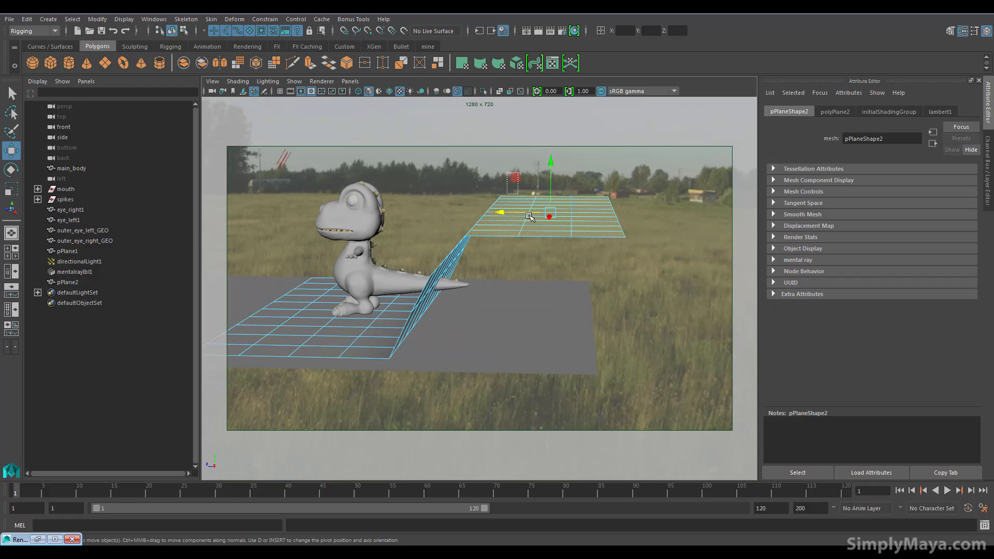
- Select the last rows of faces at the back of the backdrop and raise them higher to steepen the wall
drag(637, 276, 687, 272)
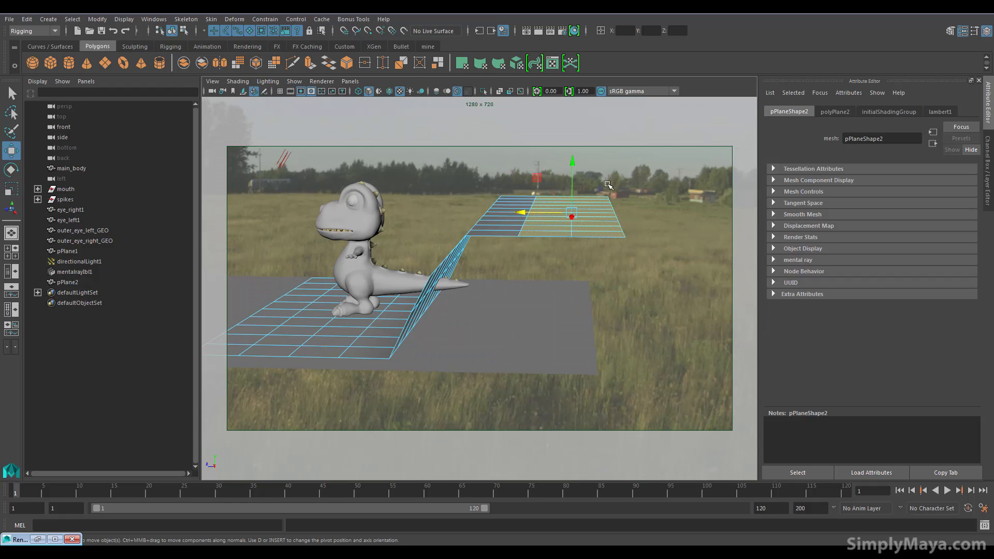
drag(572, 160, 496, 183)
alt+drag(510, 217, 549, 232)
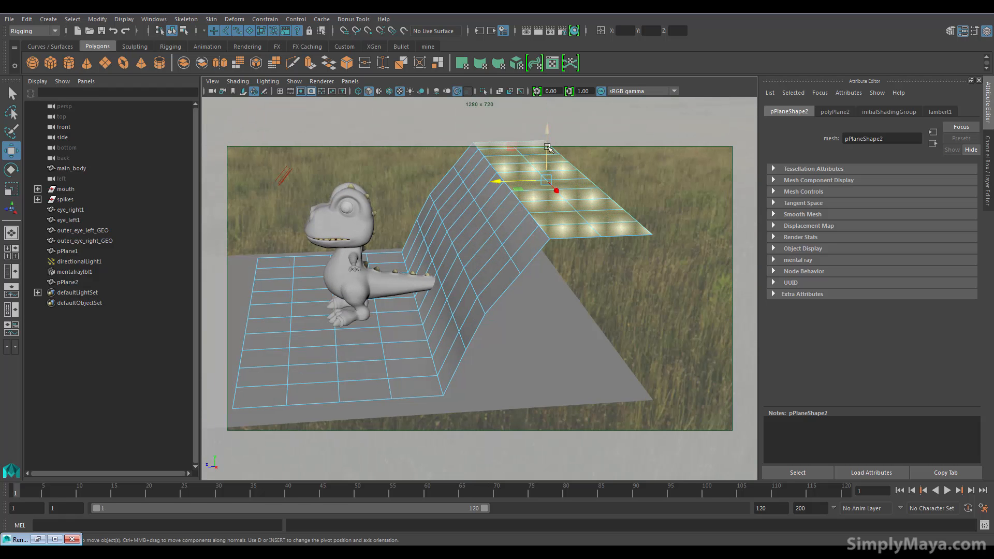
drag(548, 149, 552, 126)
alt+drag(559, 204, 666, 256)
mouse_move(574, 125)
mouse_down()
mouse_move(571, 105)
mouse_move(563, 139)
mouse_up()
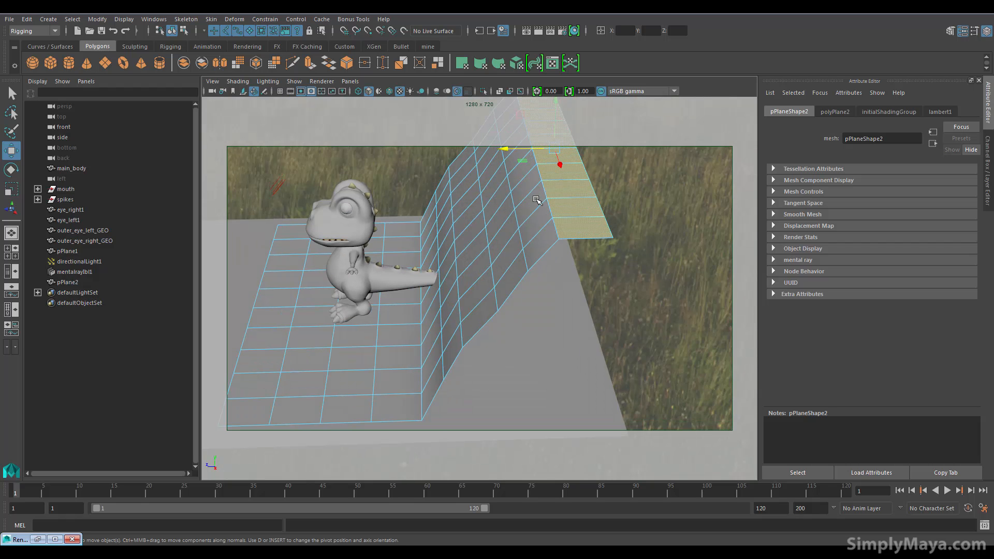
- Tilt and reposition the topmost backdrop faces to continue the curve, and return the plane to object mode
key(e)
drag(513, 128, 498, 150)
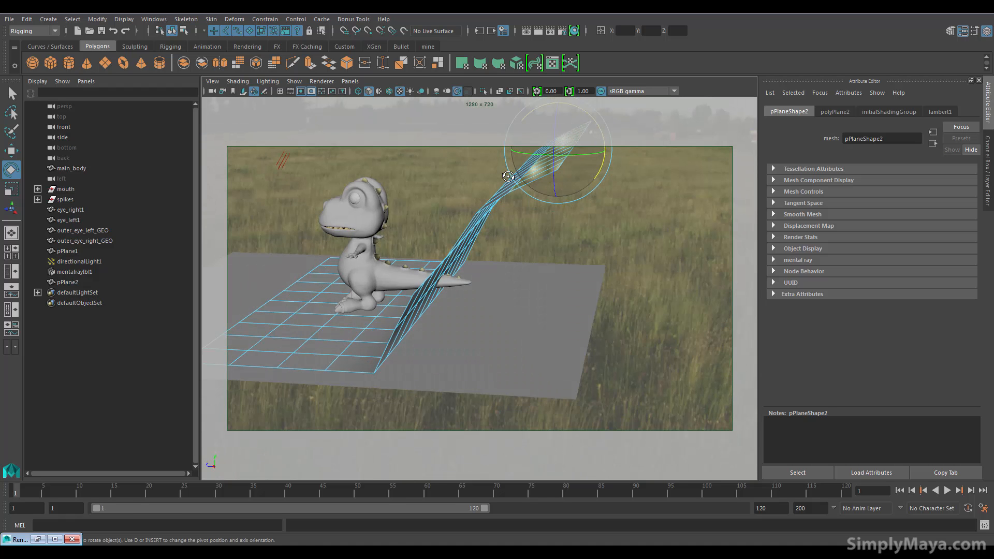
key(w)
drag(529, 147, 533, 143)
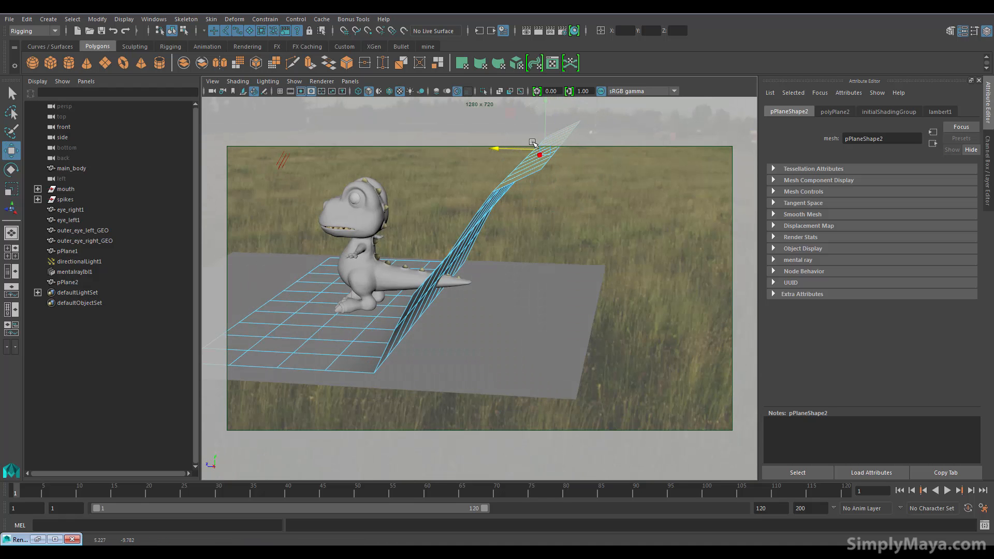
drag(546, 109, 563, 239)
key(e)
click(537, 255)
right_drag(536, 254, 566, 232)
click(537, 263)
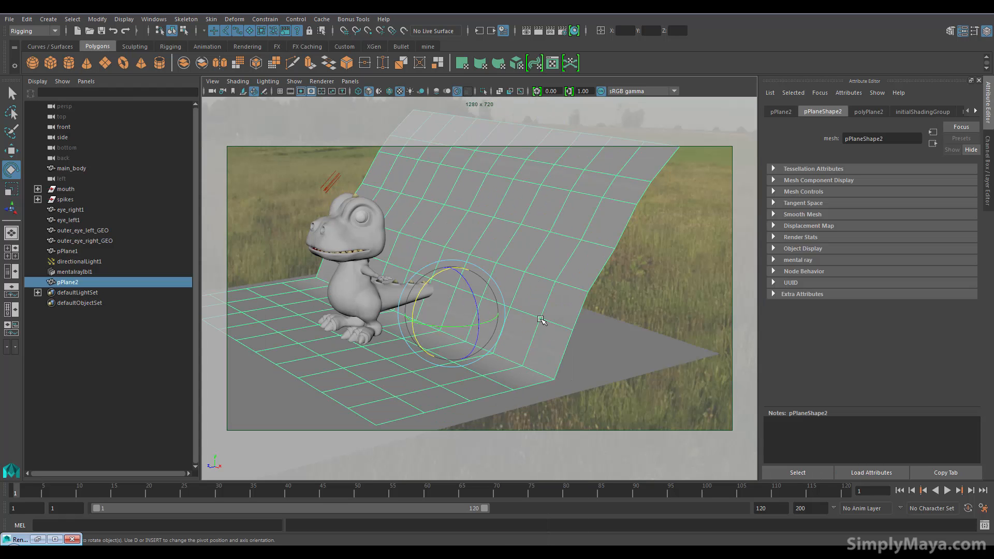
- Try to move the dinosaur's main_body mesh on its own away from the backdrop
alt+drag(518, 343, 506, 377)
click(419, 379)
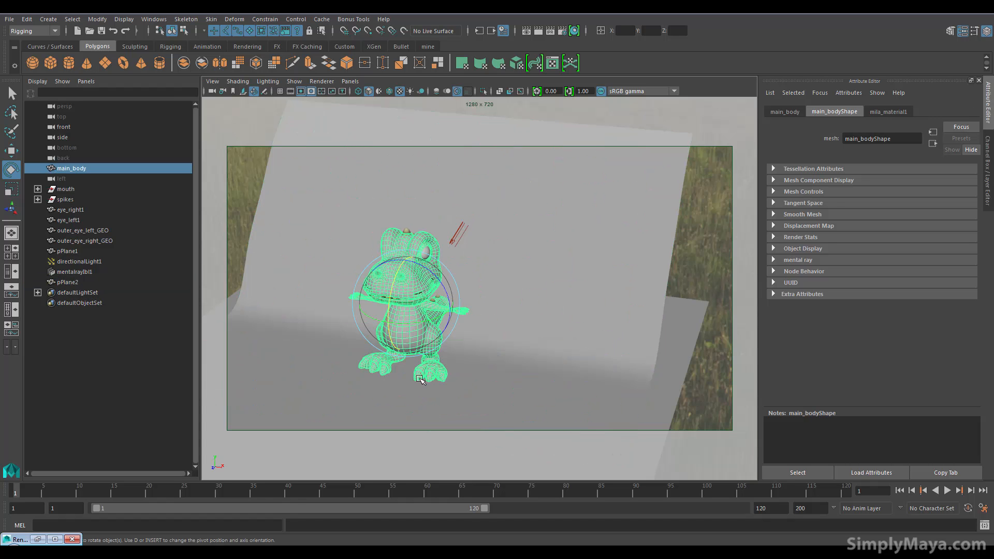
alt+drag(420, 379, 404, 377)
key(w)
drag(347, 328, 313, 353)
key(ctrl+z)
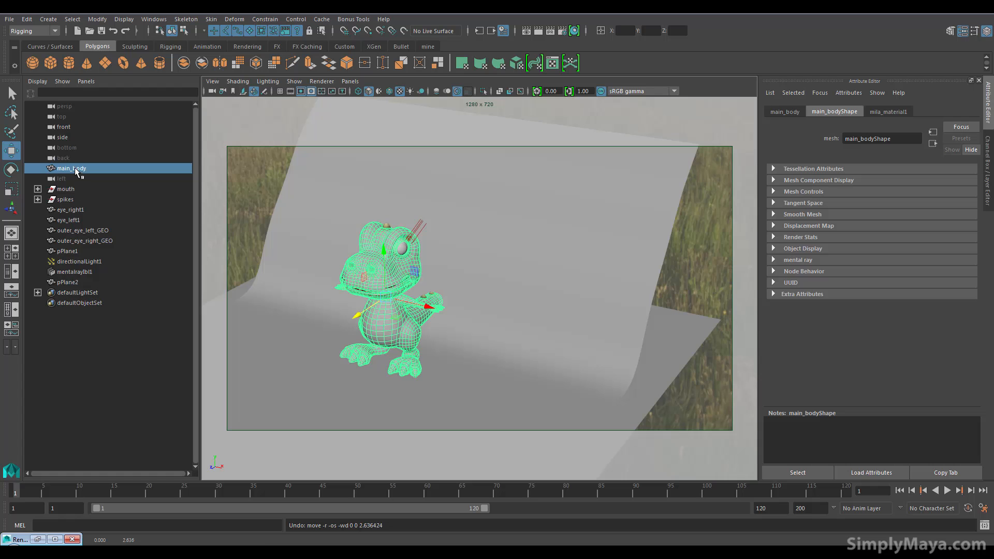
- Group main_body, mouth, spikes, both eyes and both outer eyes, leaving out pPlane1
ctrl+drag(73, 195, 106, 251)
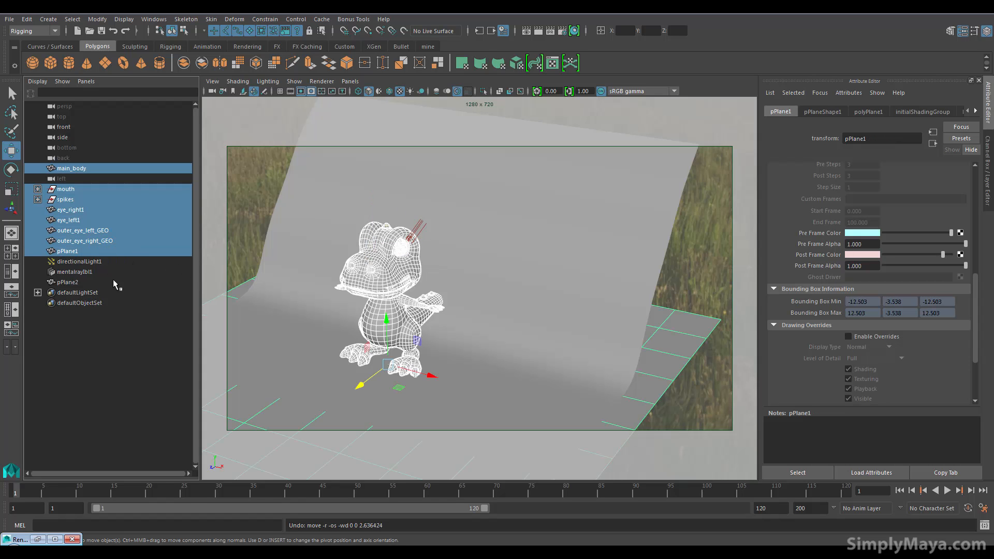
ctrl+click(80, 254)
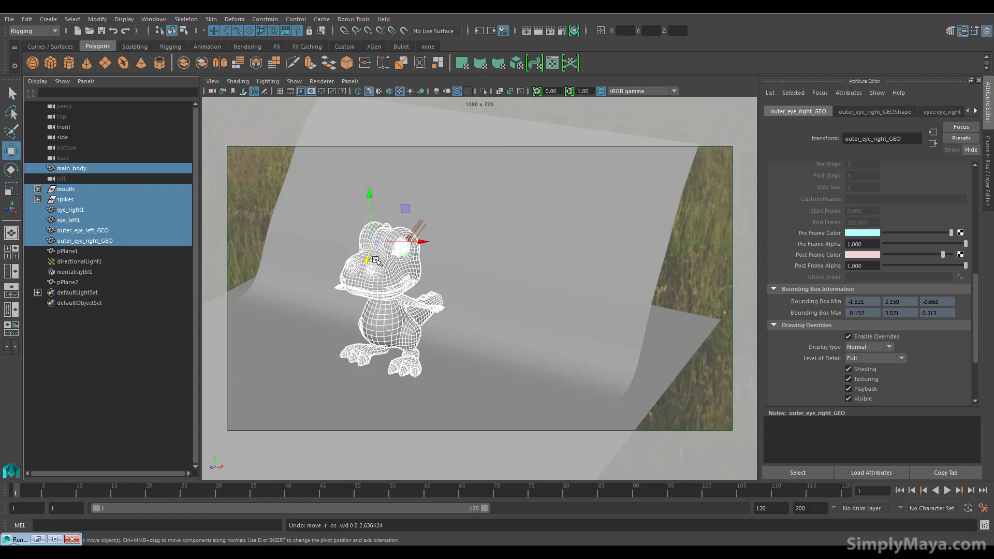
key(ctrl+g)
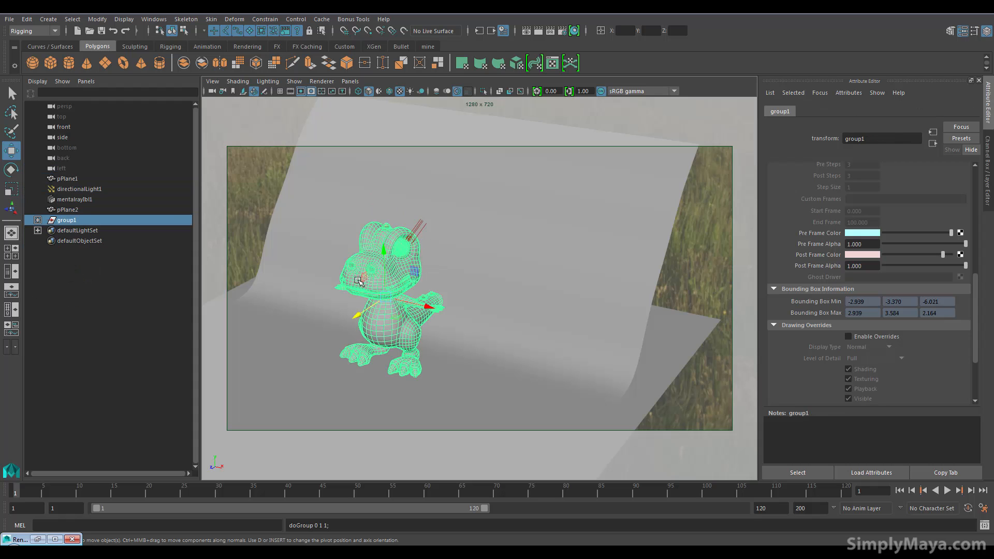
- Rotate the dinosaur group slightly about its vertical axis and move it forward, away from the backdrop
key(e)
drag(393, 313, 442, 344)
key(w)
drag(559, 315, 455, 339)
- Frame the whole dinosaur from the front with the curved backdrop filling the view and render it
alt+right_drag(455, 339, 552, 348)
alt+drag(552, 348, 596, 376)
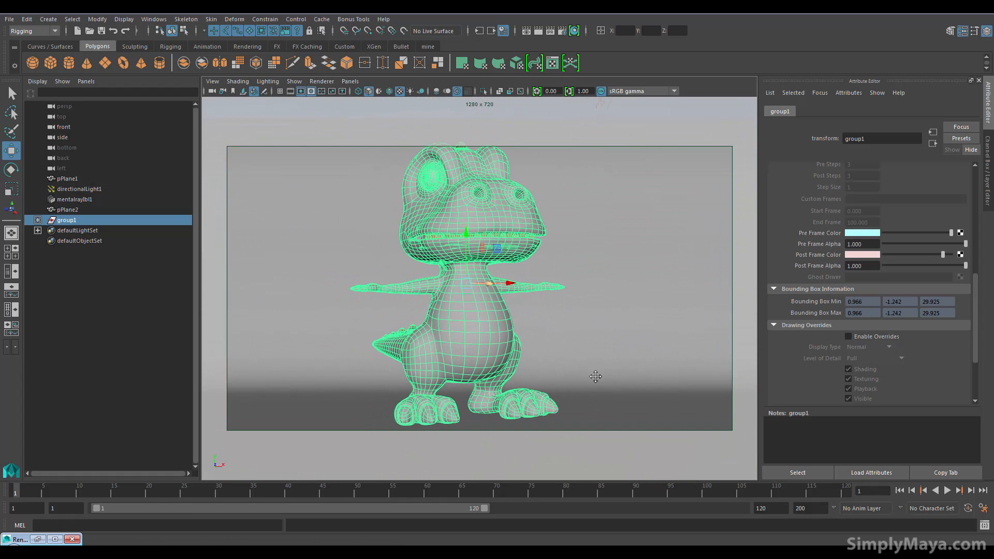
alt+right_drag(595, 376, 584, 375)
alt+middle_drag(585, 376, 584, 383)
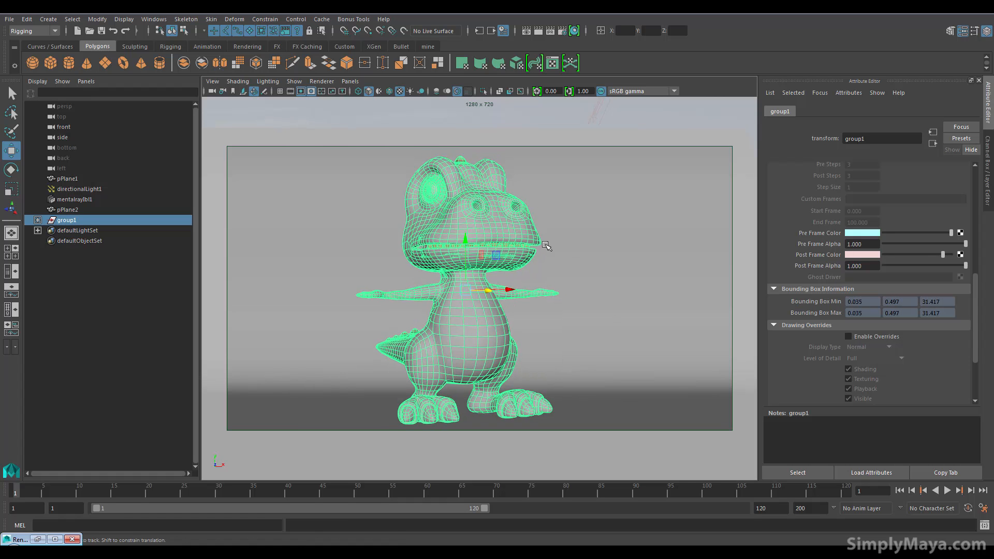
click(589, 208)
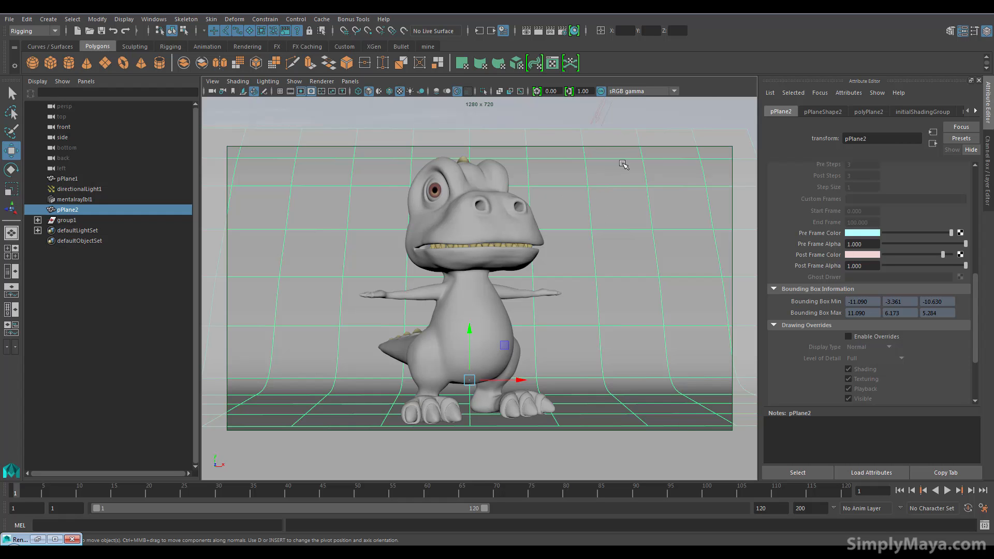
click(527, 32)
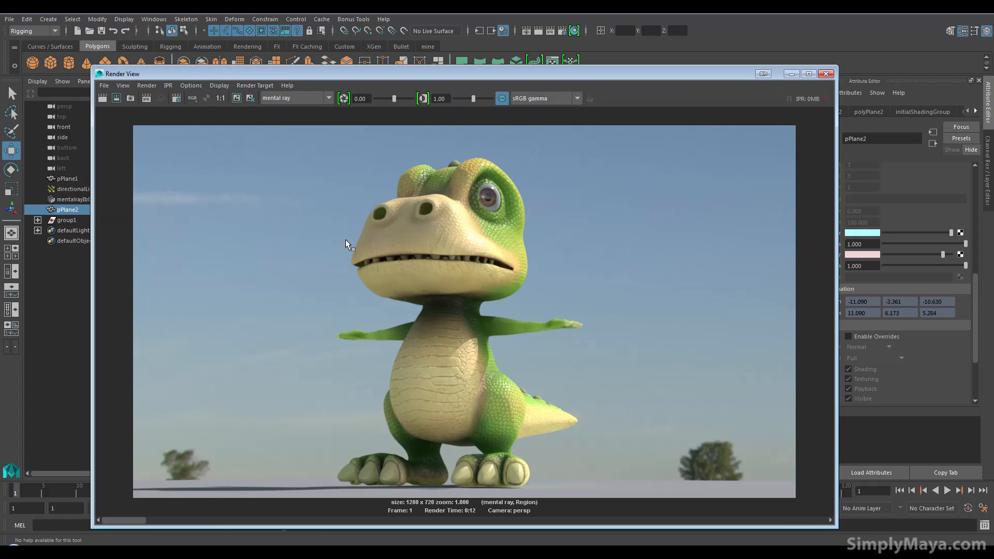
click(103, 97)
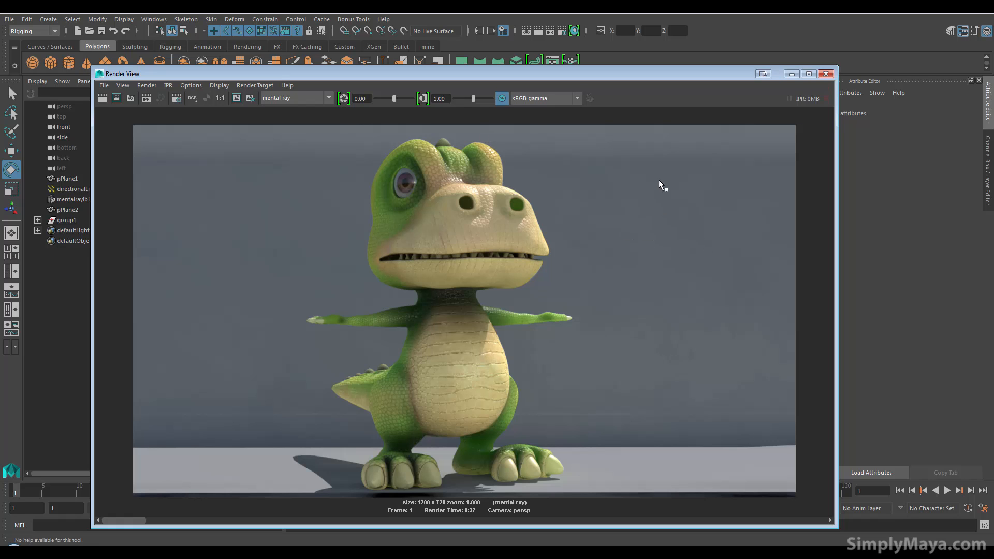
click(794, 76)
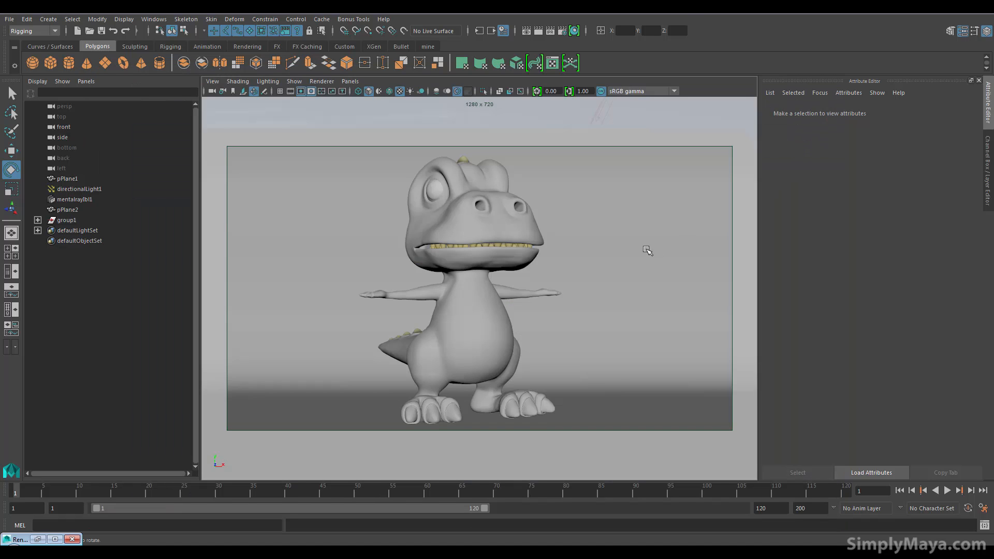
- Rotate directionalLight1 to a new direction over the dinosaur and restore the framed front camera view
alt+drag(646, 249, 592, 277)
alt+right_drag(592, 277, 460, 301)
alt+drag(461, 301, 401, 199)
click(362, 228)
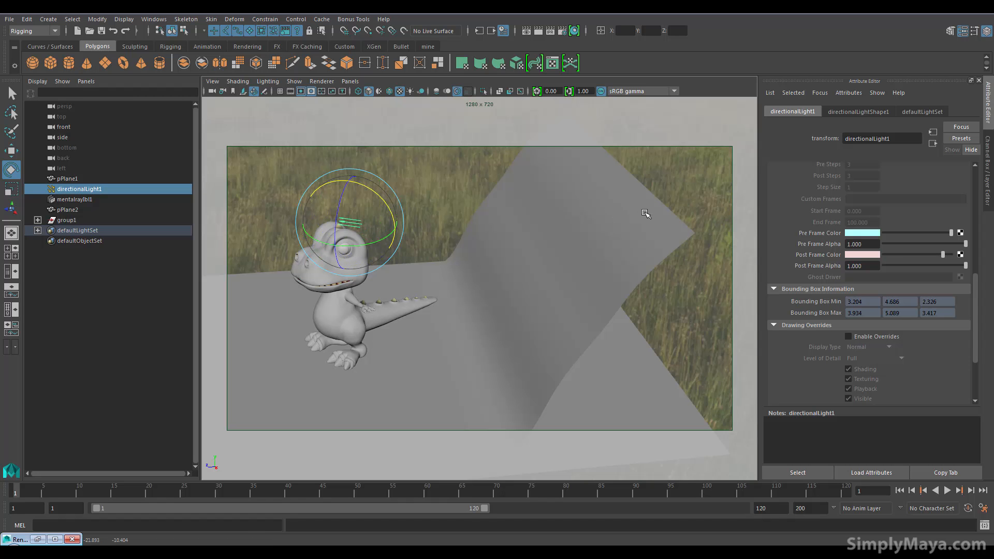
alt+drag(330, 258, 587, 208)
click(237, 91)
click(249, 108)
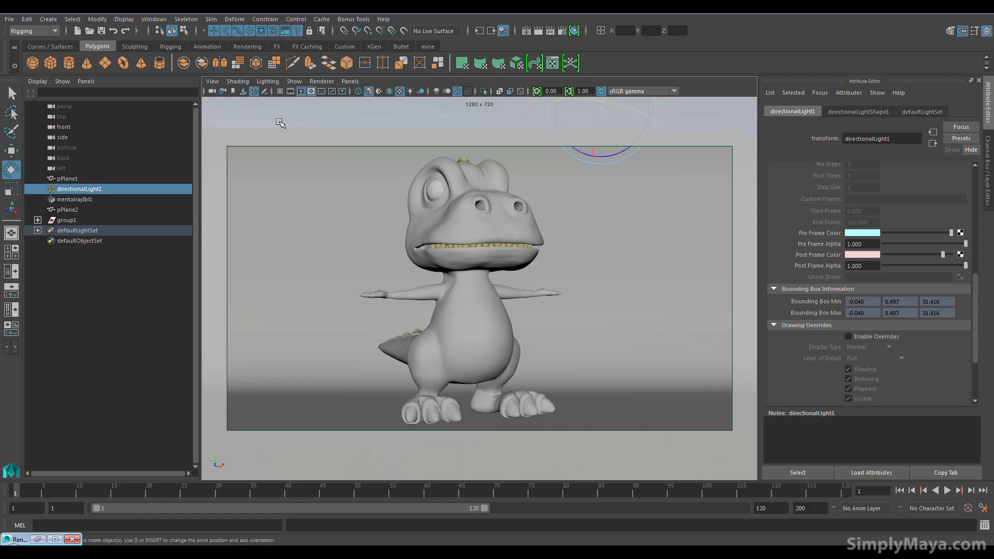
- Render the framed front view of the dinosaur with the new light direction
click(525, 30)
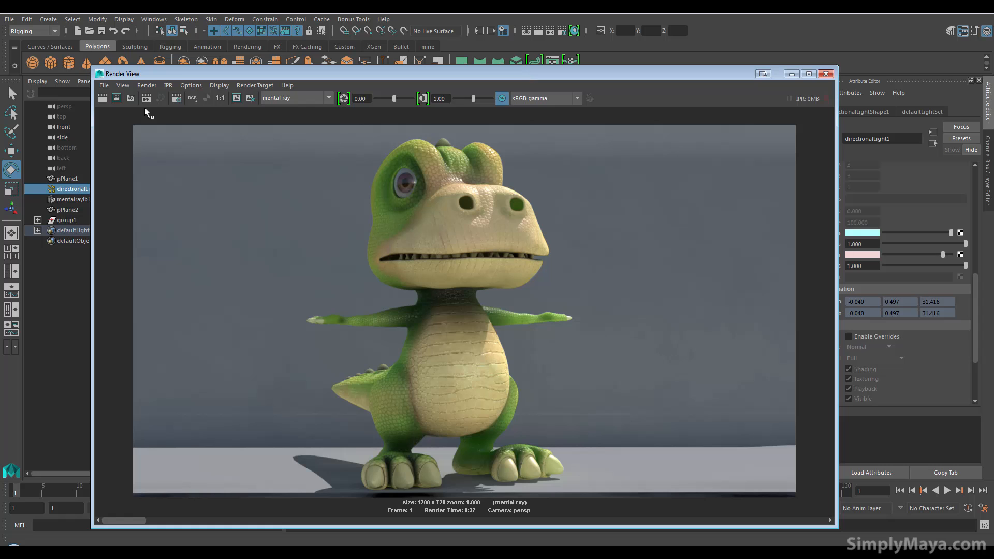
click(106, 98)
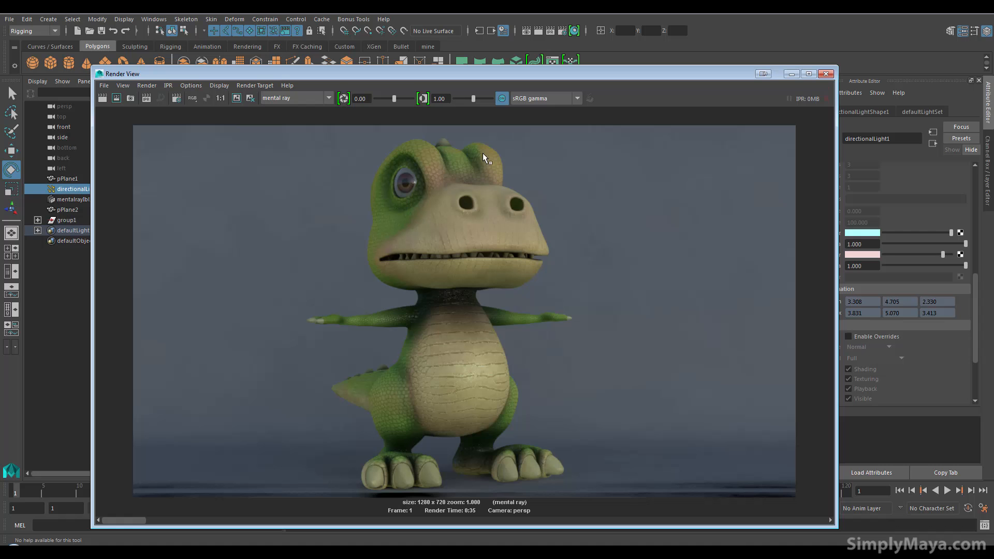
click(791, 73)
- Turn off Visible In Reflections and Visible In Refractions in the render stats of the curved backdrop pPlane2
click(633, 264)
alt+drag(636, 272, 580, 236)
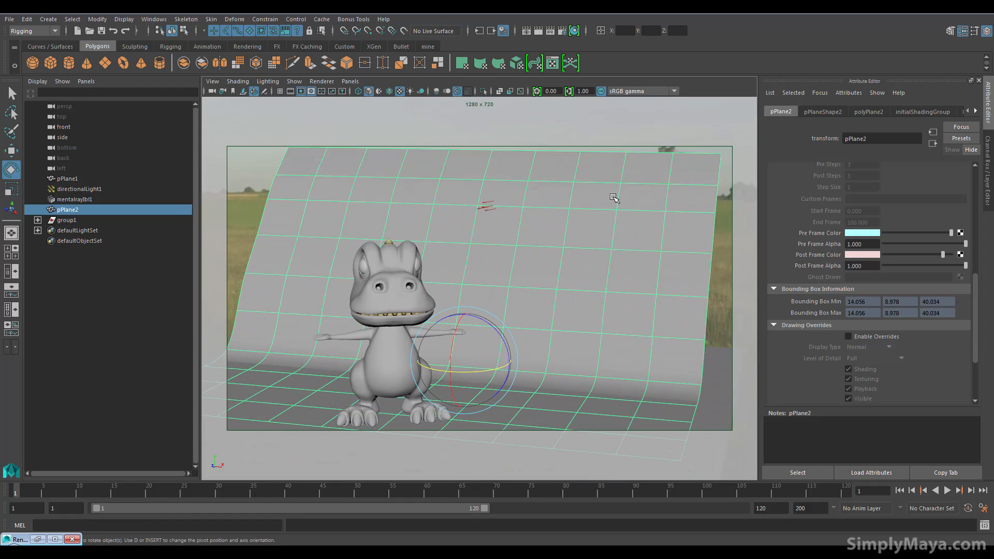
click(817, 113)
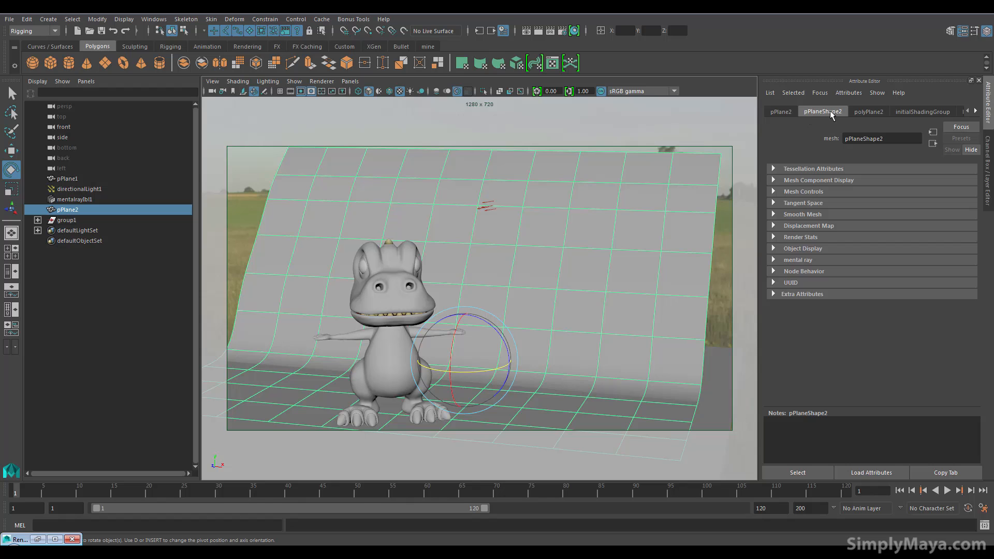
click(805, 238)
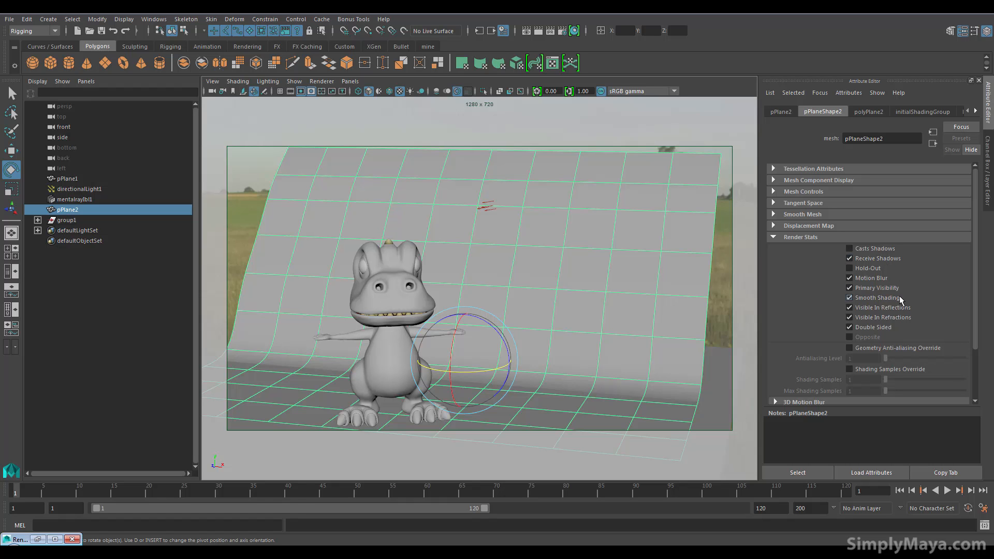
click(867, 308)
click(903, 317)
- Disable the backdrop's mental ray flags: Visible In Transparency, Transmit Transparency, Trace Reflection, Transmit Refraction, Final Gather Cast and Final Gather Receive
scroll(822, 288, down, 3)
click(810, 364)
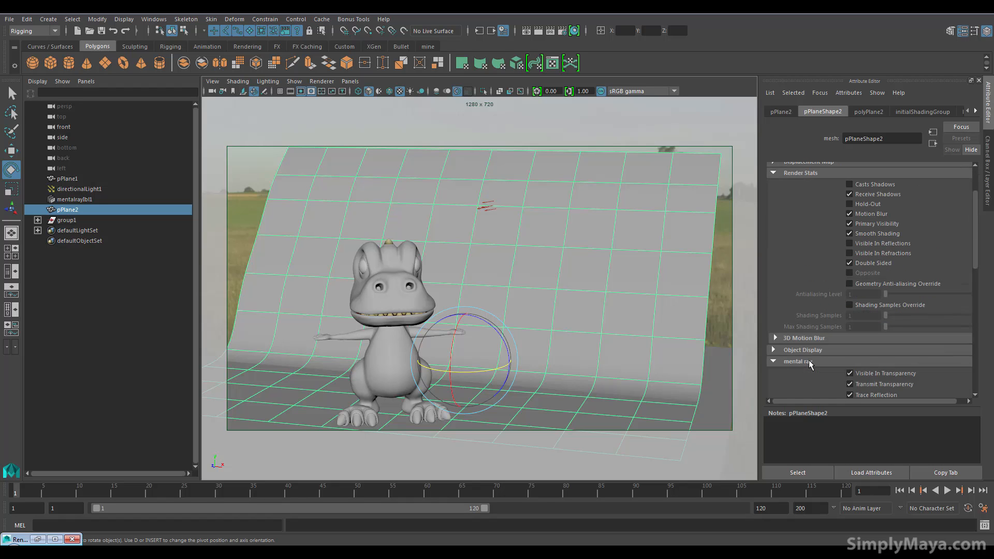
scroll(901, 320, down, 3)
click(902, 313)
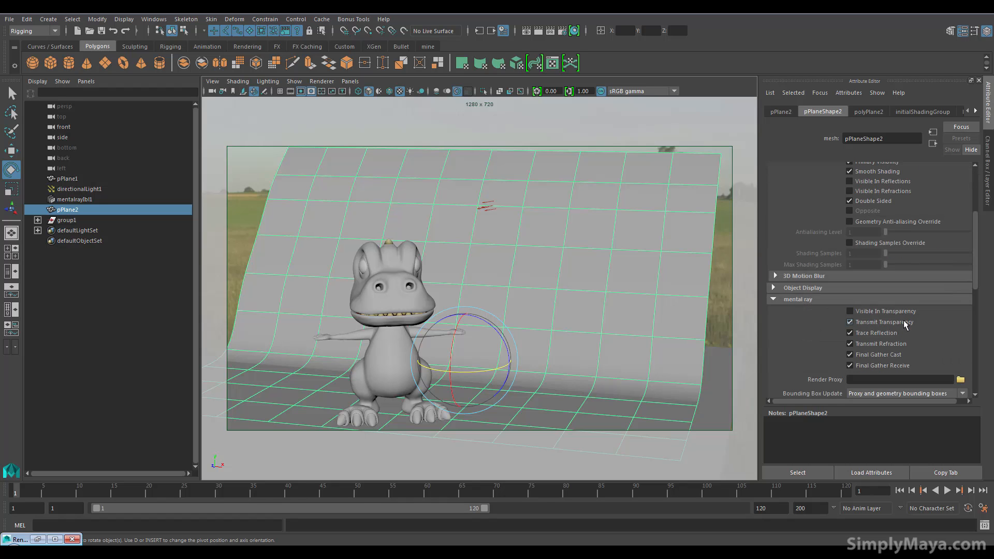
click(902, 319)
click(883, 336)
click(900, 344)
click(895, 365)
- Restore the cameraView3 bookmark and render the dinosaur with the changed backdrop settings
alt+middle_drag(540, 339, 561, 342)
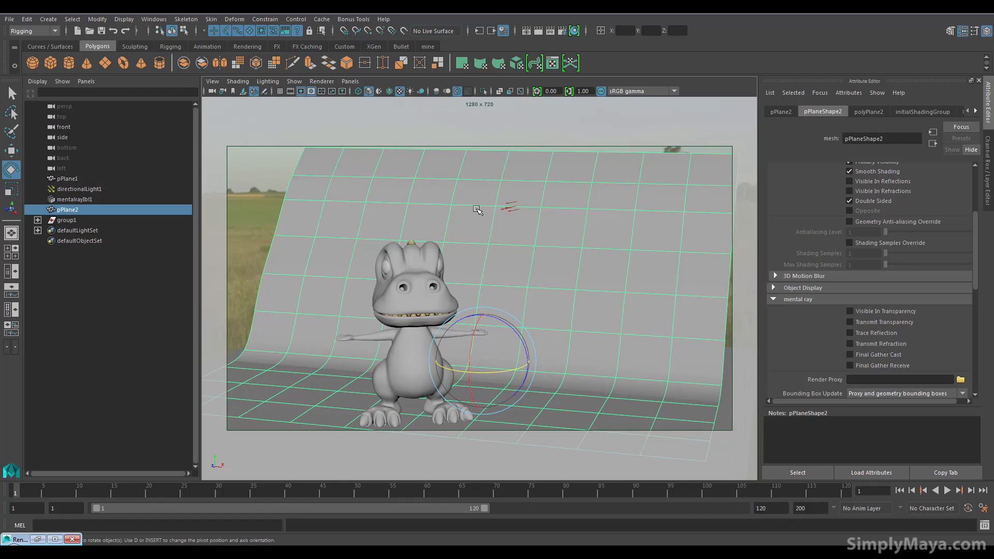
click(234, 90)
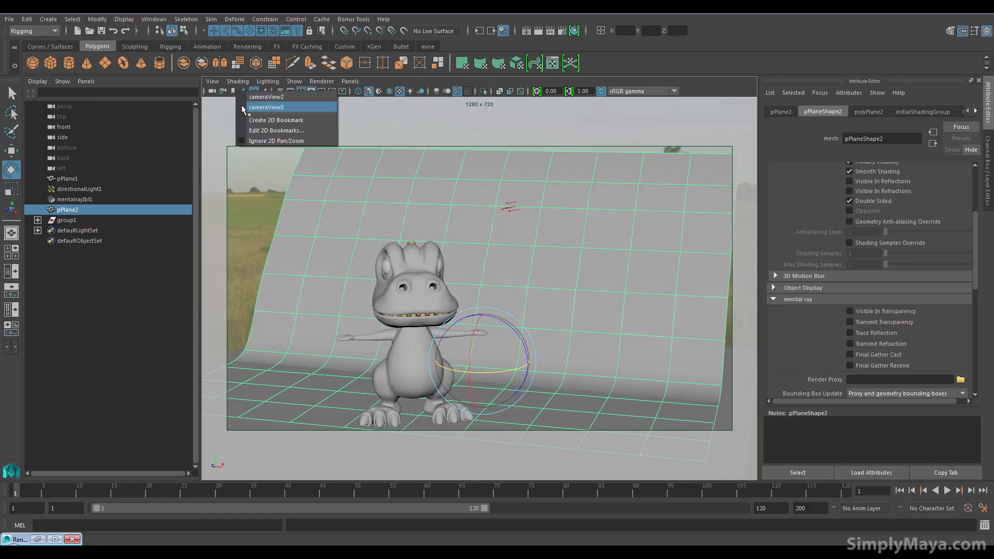
click(241, 105)
click(538, 31)
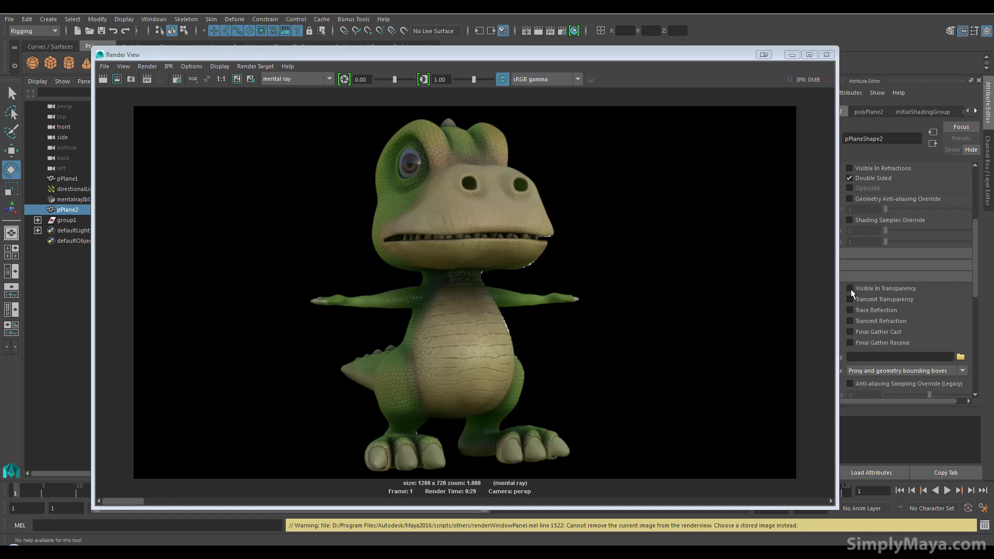
- Compare the new render with the previously stored render
mouse_move(980, 280)
mouse_down()
mouse_move(978, 239)
mouse_move(978, 286)
mouse_up()
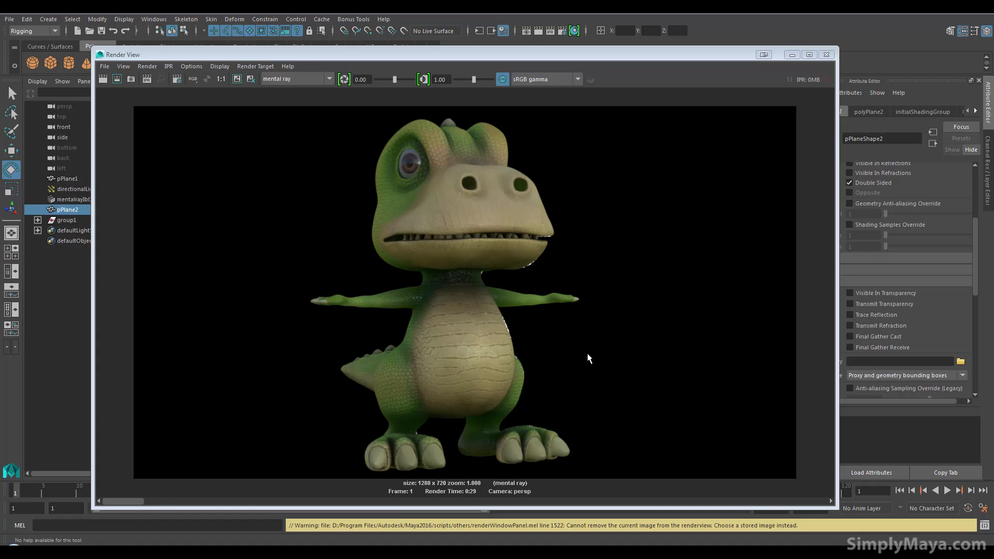
click(153, 500)
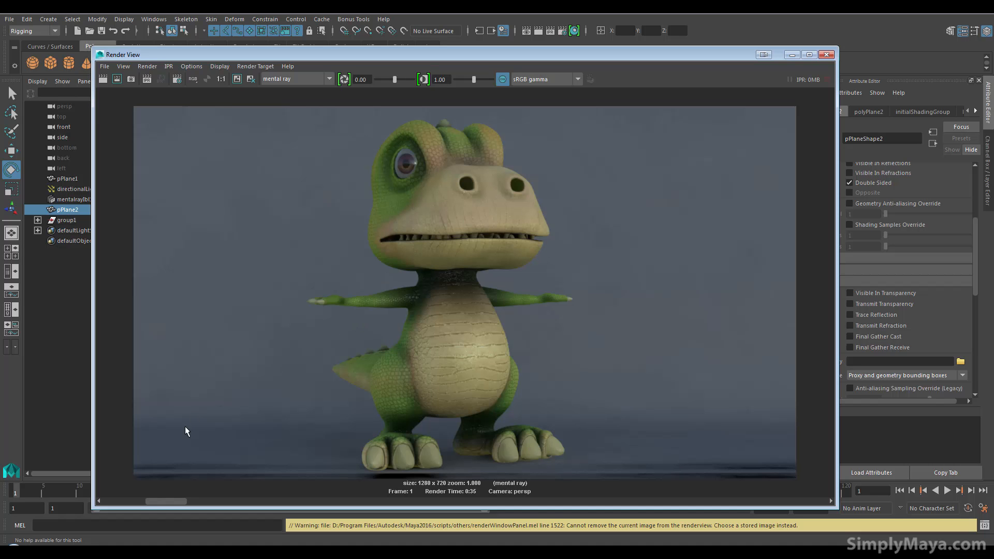
click(128, 500)
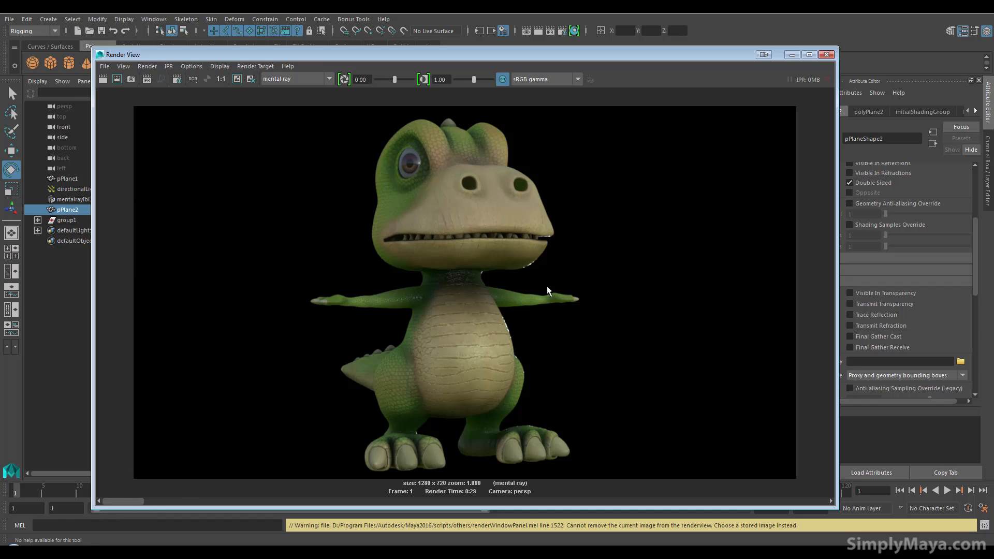
- Turn Final Gather Receive back on for the backdrop and render the scene again
drag(621, 58, 585, 56)
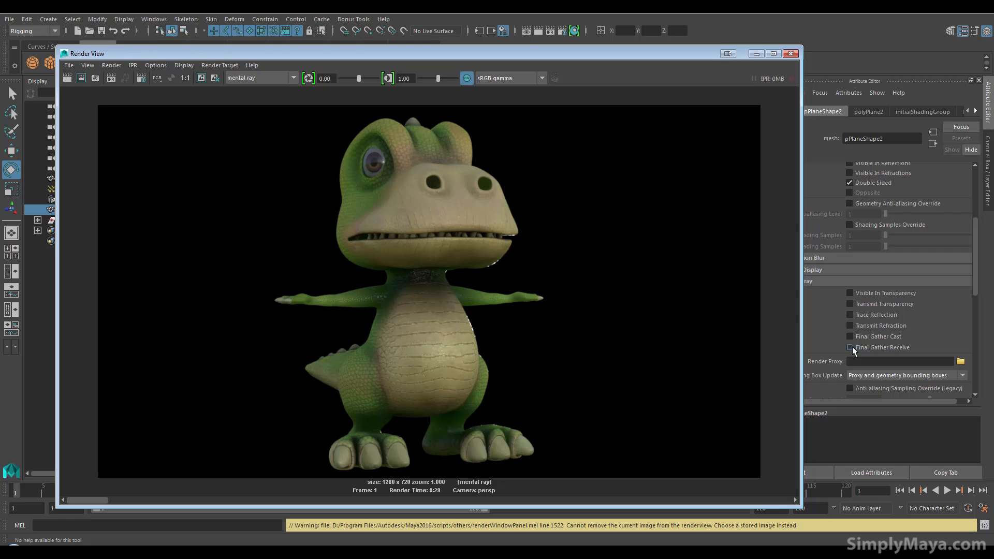
click(893, 347)
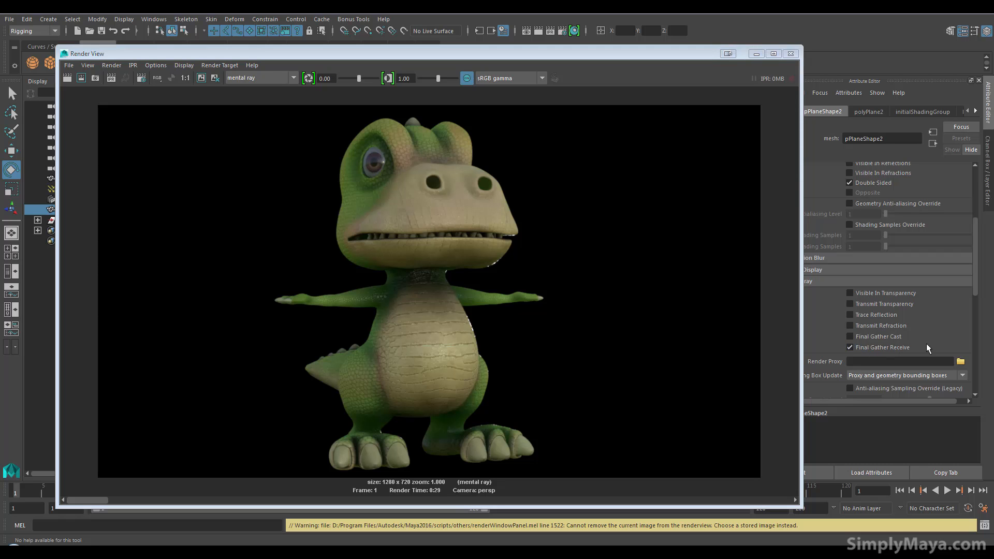
click(67, 77)
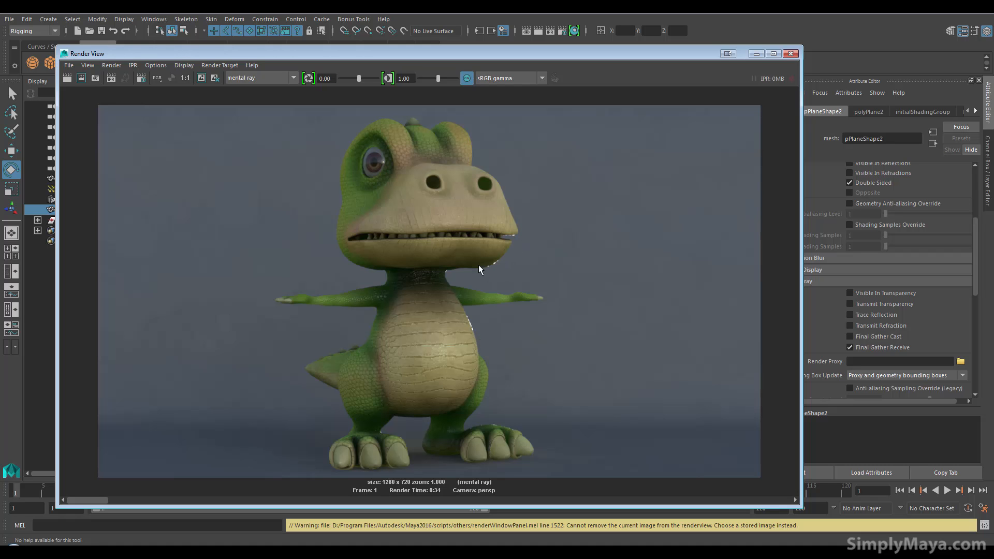
click(756, 54)
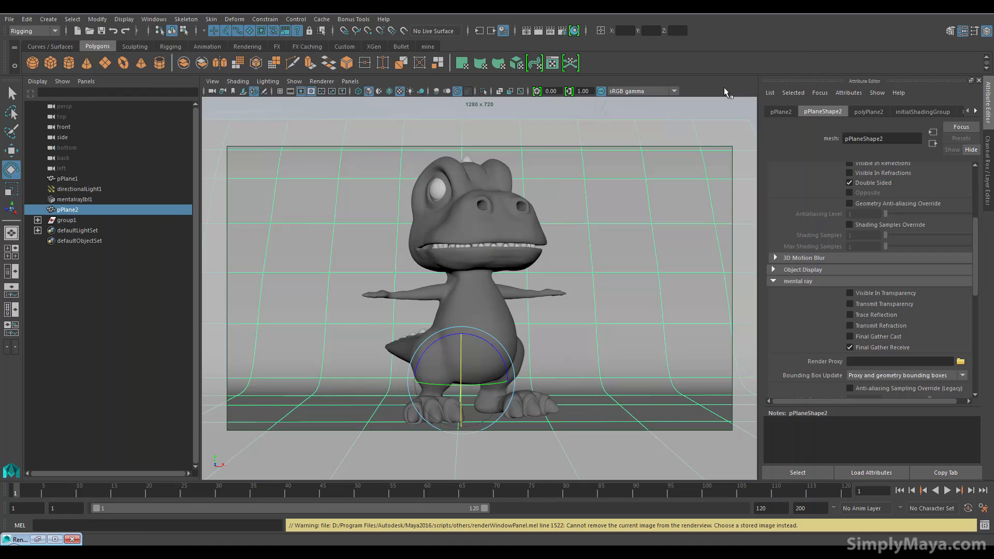
- Rotate directionalLight1 so it shines on the dinosaur from a new angle
alt+middle_drag(580, 222, 525, 294)
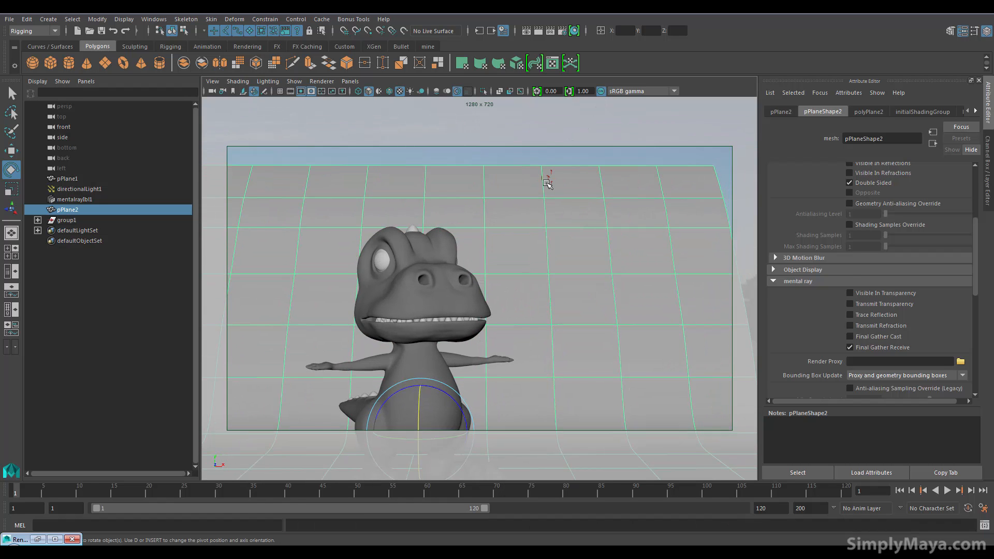
click(548, 184)
alt+middle_drag(564, 174, 531, 231)
drag(523, 222, 558, 276)
alt+middle_drag(499, 276, 407, 283)
drag(607, 216, 634, 230)
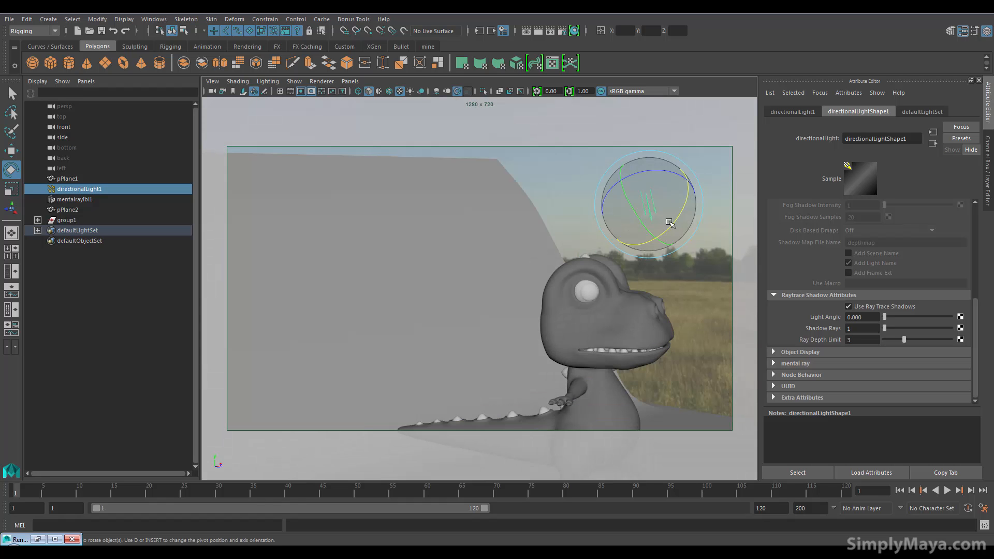
alt+drag(646, 228, 599, 239)
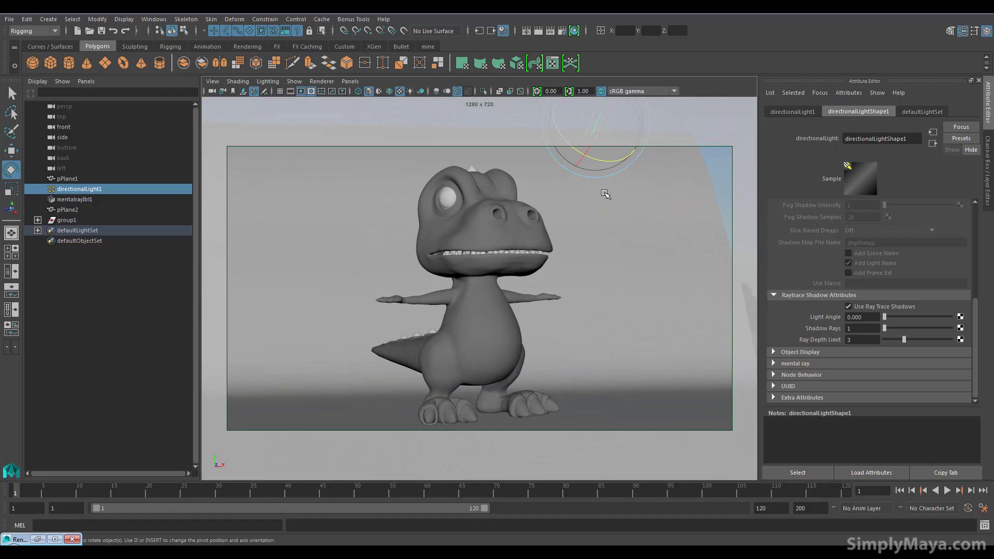
- Change the Glossy Reflection layer's weight in mila_material1 on the dinosaur's main body
alt+drag(504, 213, 480, 218)
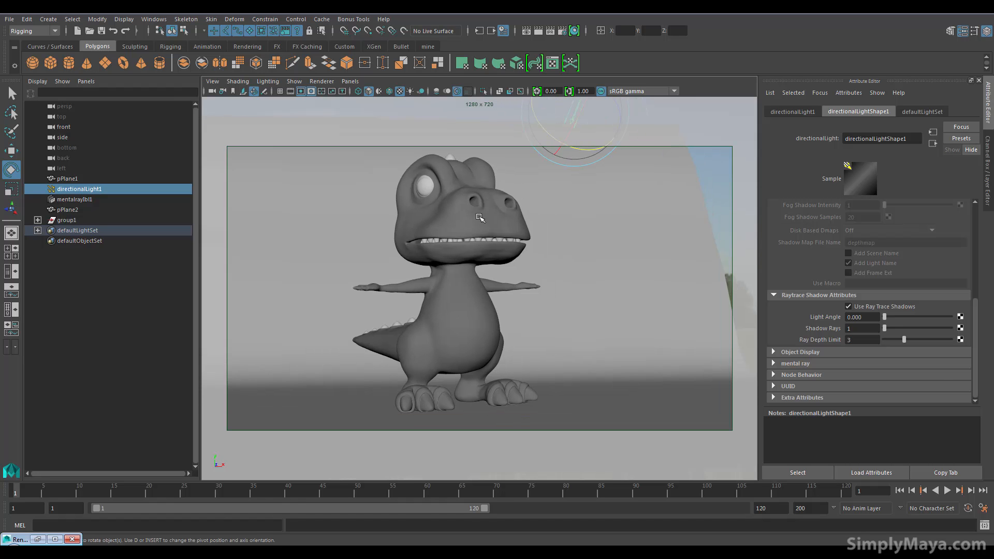
click(462, 222)
right_drag(461, 221, 455, 462)
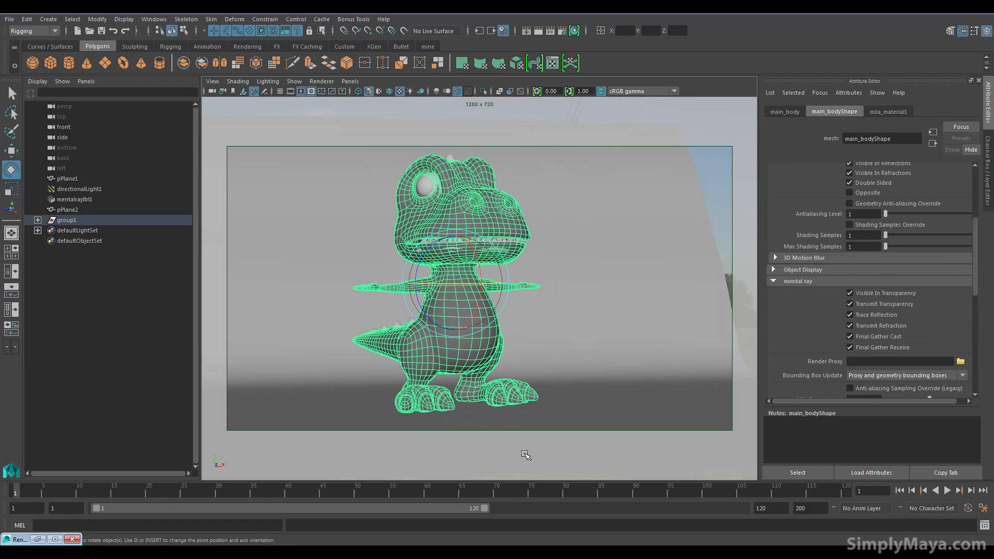
double_click(859, 249)
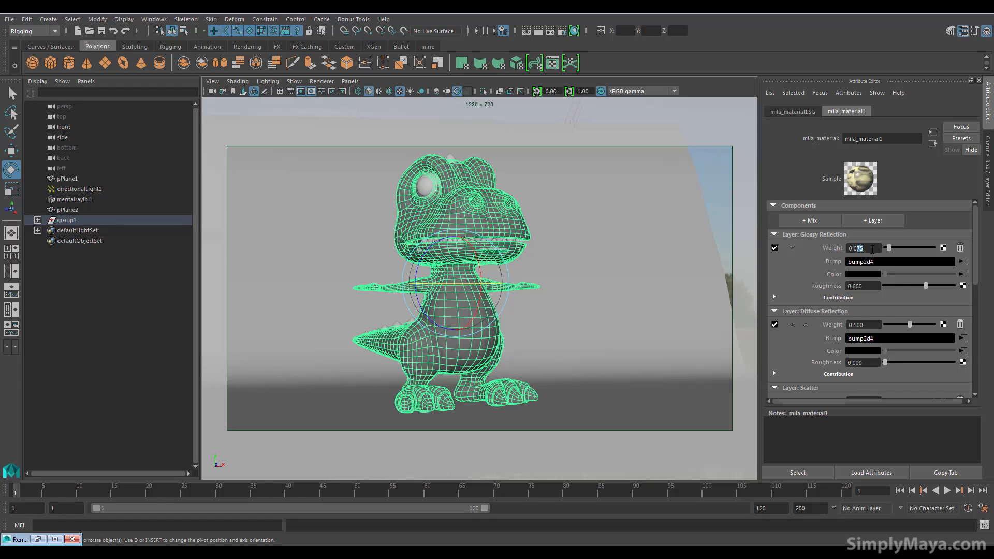
text(06)
key(Return)
- Set the Scale Conversion of mila_material1's Scatter layer to 30
scroll(872, 249, down, 6)
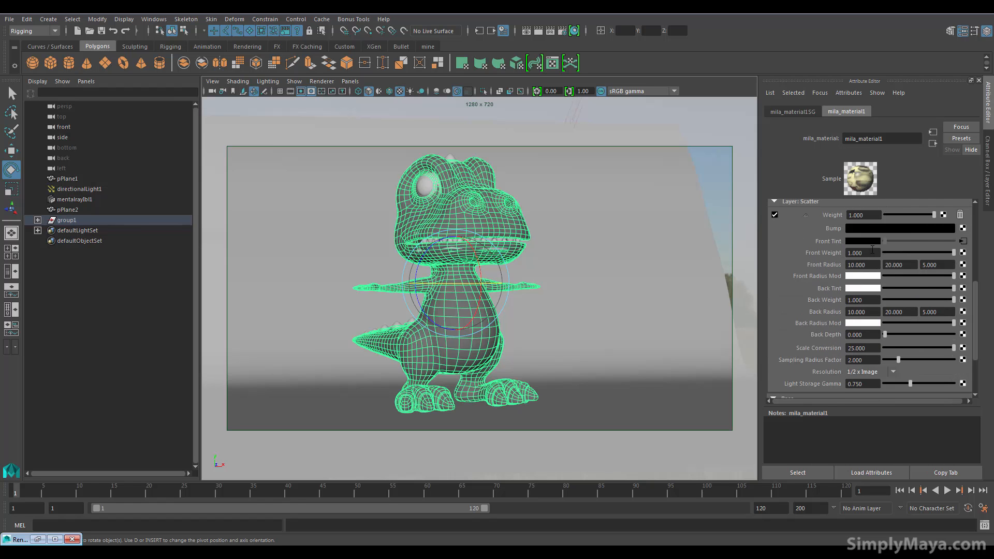
scroll(872, 249, down, 1)
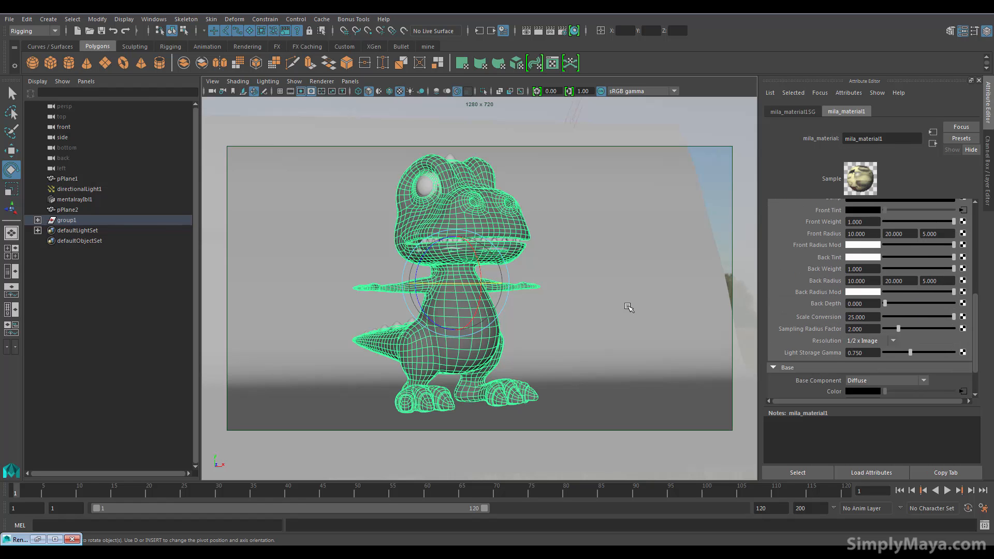
click(38, 539)
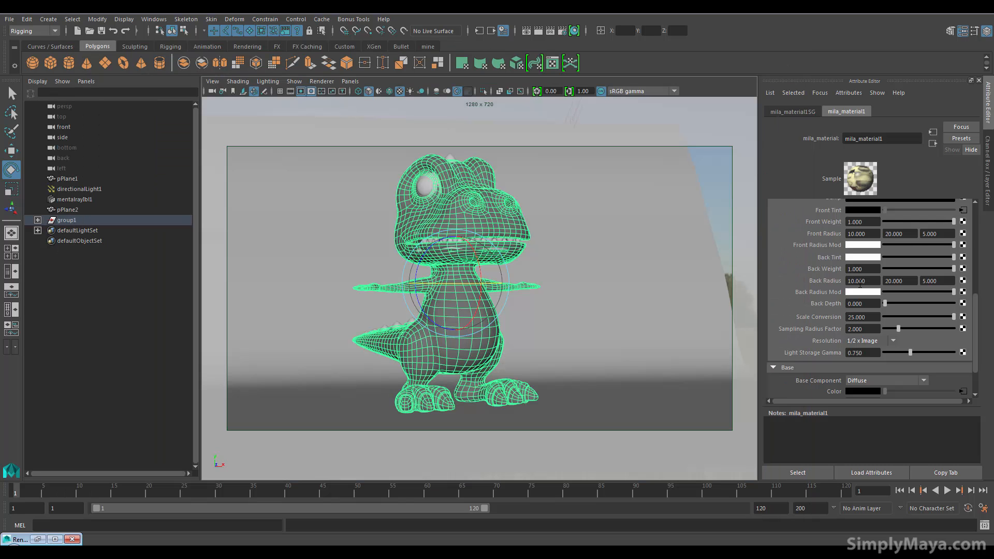
click(756, 53)
click(873, 317)
text(30)
key(Return)
- Restore the cameraView3 framing and rotate group1 about its vertical axis so the dinosaur shows more of its side and tail
click(233, 91)
click(245, 109)
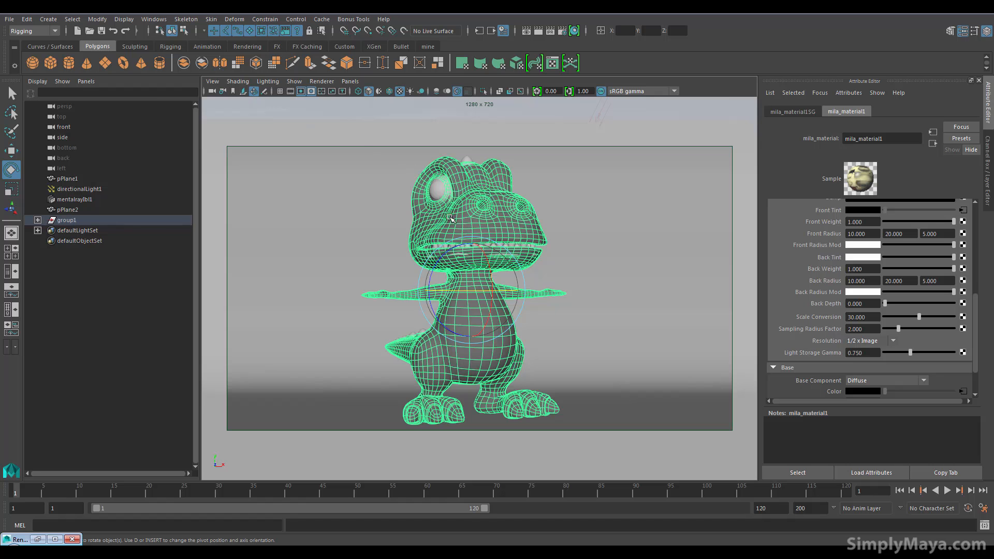
click(125, 220)
mouse_move(479, 293)
mouse_down()
mouse_move(488, 293)
mouse_move(464, 291)
mouse_move(481, 292)
mouse_up()
key(ctrl+z)
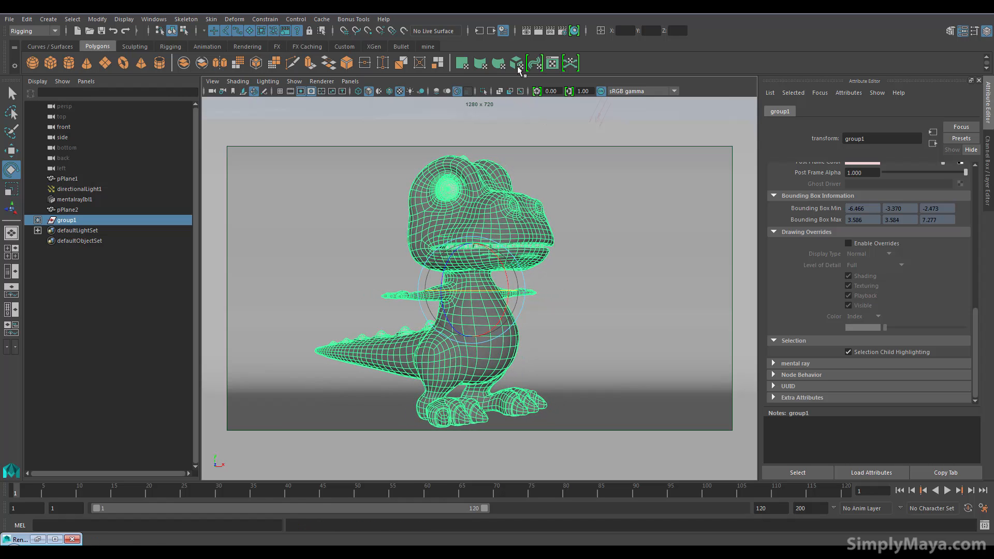
- Render the turned dinosaur with the adjusted light and body material
click(525, 32)
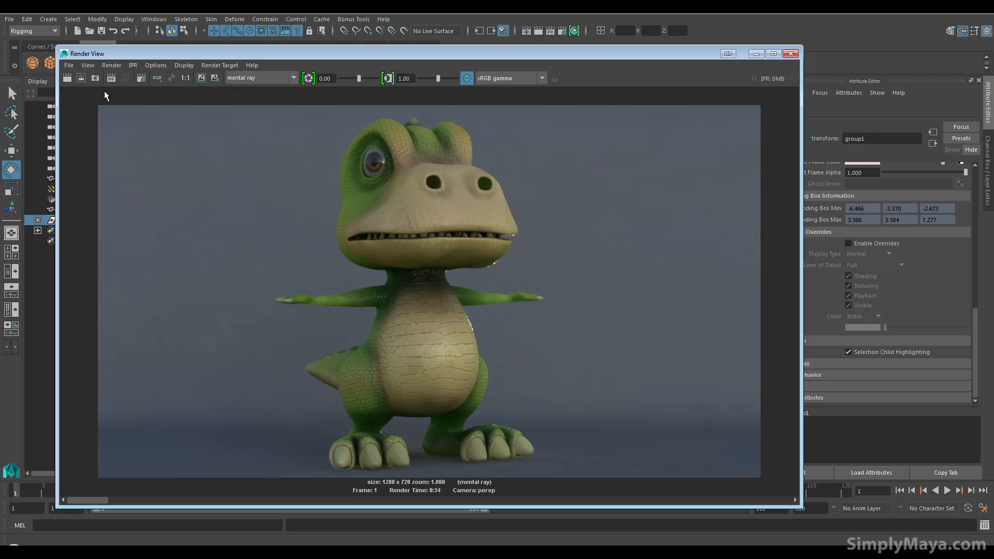
click(68, 81)
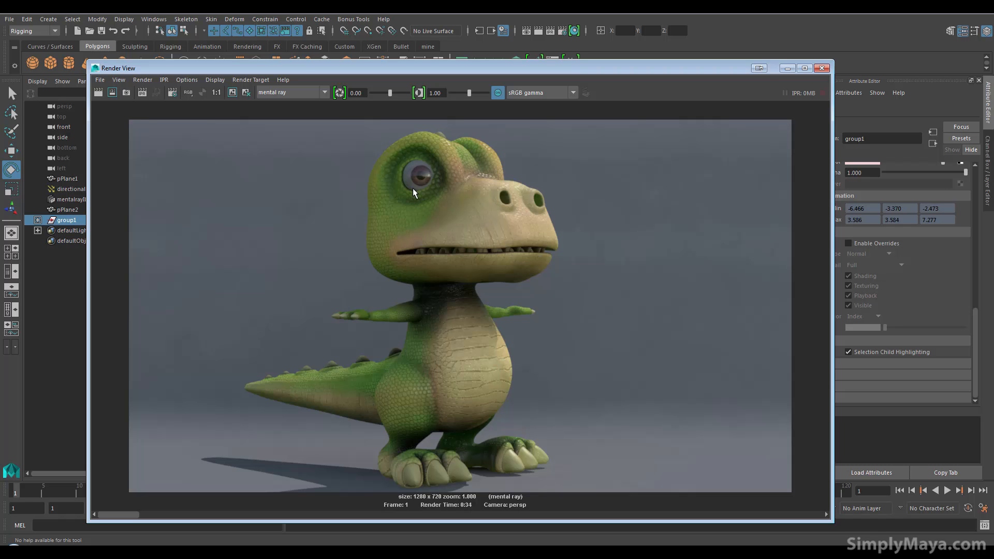
click(786, 69)
- Select outer_eye_right_GEO together with eye_right1 inside group1
alt+middle_drag(481, 207, 497, 255)
alt+right_drag(455, 256, 528, 264)
alt+middle_drag(528, 264, 548, 298)
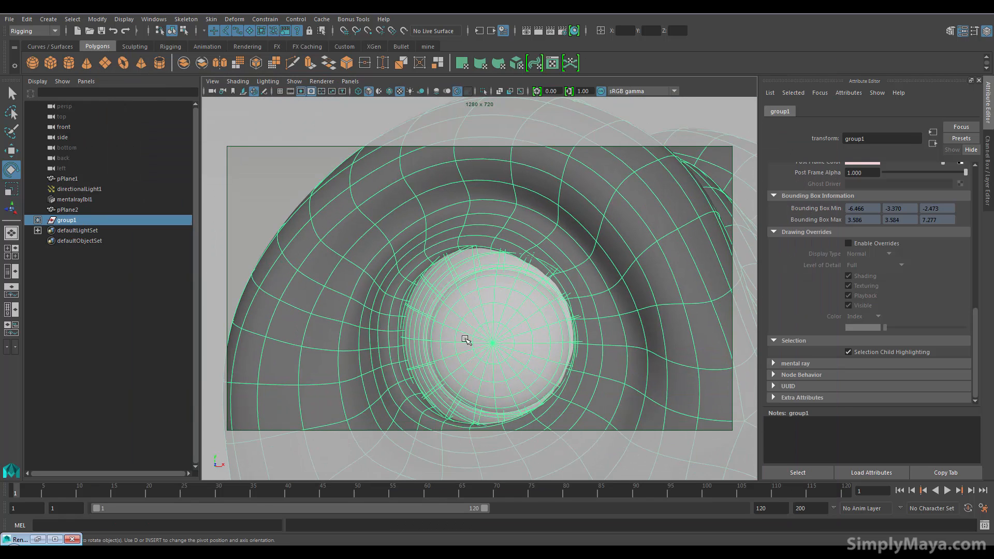
click(462, 338)
click(37, 220)
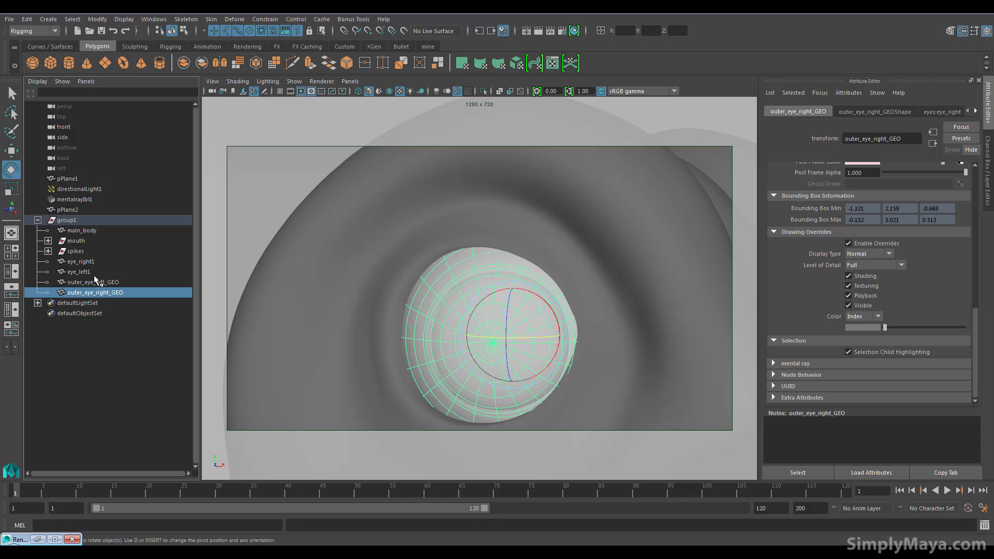
ctrl+click(91, 262)
- Examine the eye meshes close up to check which eyeball sits inside outer_eye_right_GEO
alt+drag(405, 296, 393, 311)
alt+middle_drag(393, 311, 401, 296)
alt+right_drag(552, 209, 442, 224)
alt+drag(441, 224, 412, 244)
alt+middle_drag(329, 273, 403, 258)
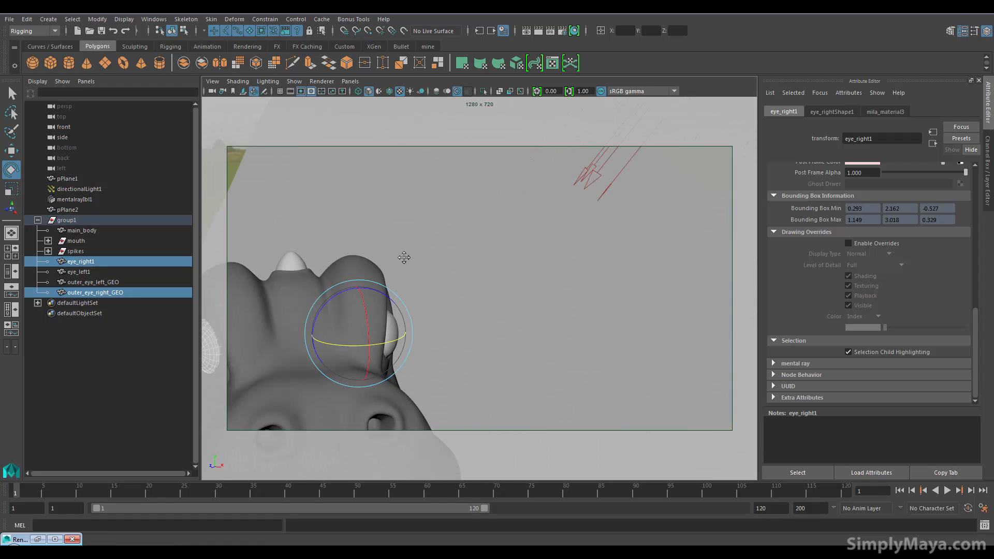
alt+drag(403, 258, 418, 310)
click(369, 317)
alt+right_drag(375, 324, 498, 328)
alt+middle_drag(311, 348, 574, 288)
alt+right_drag(373, 321, 498, 331)
alt+middle_drag(559, 290, 520, 292)
drag(592, 272, 594, 274)
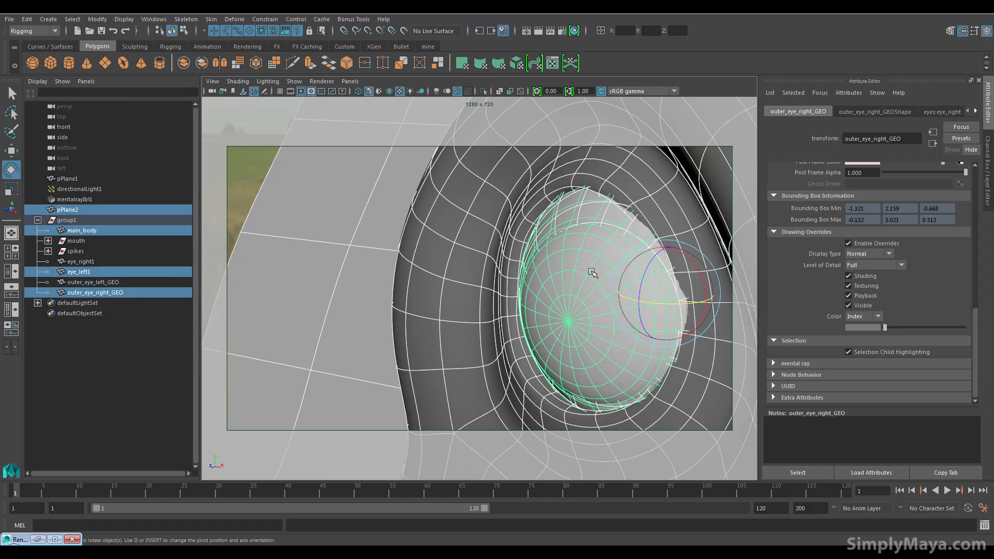
- Select eye_left1 together with outer_eye_right_GEO and move the pair slightly outward in the eye socket
click(562, 274)
click(126, 283)
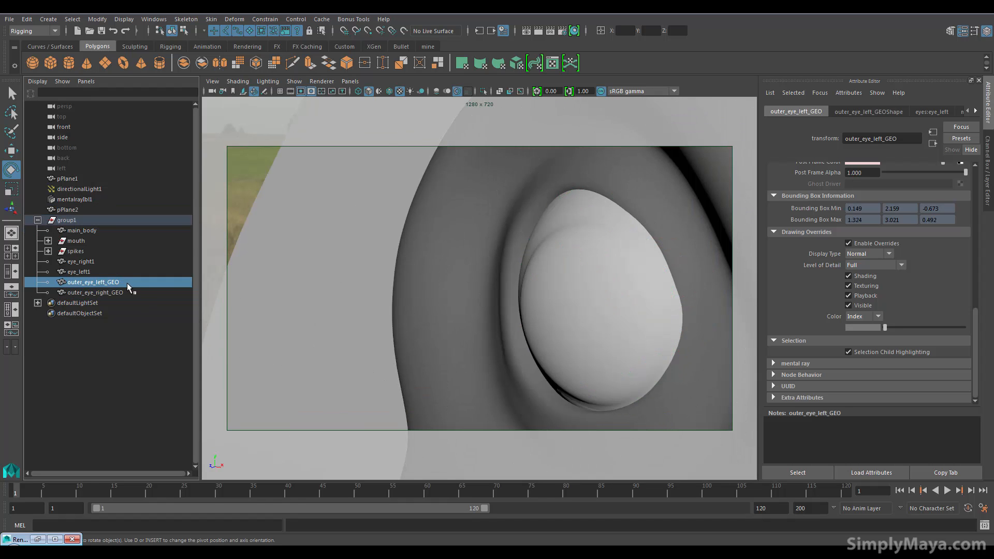
click(118, 270)
click(117, 261)
click(111, 271)
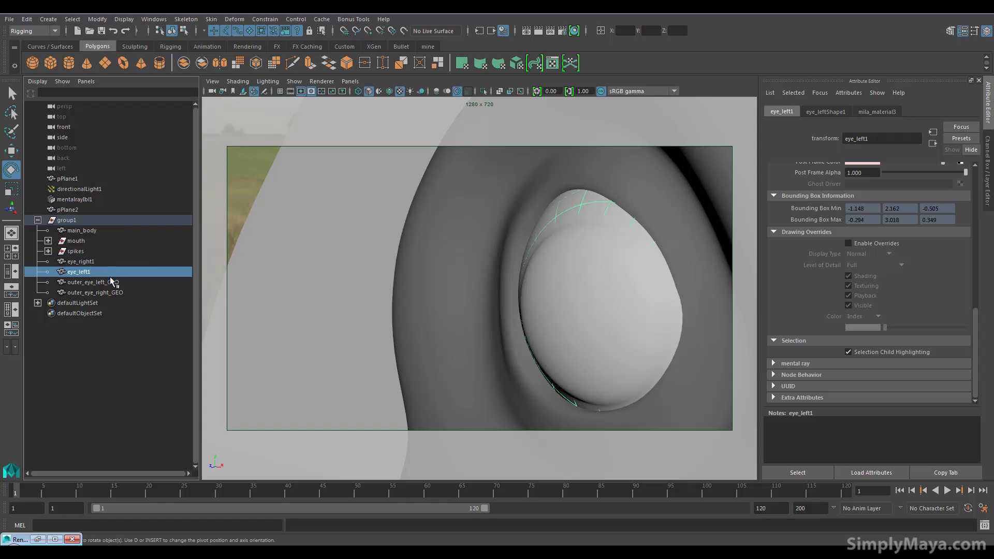
ctrl+click(109, 292)
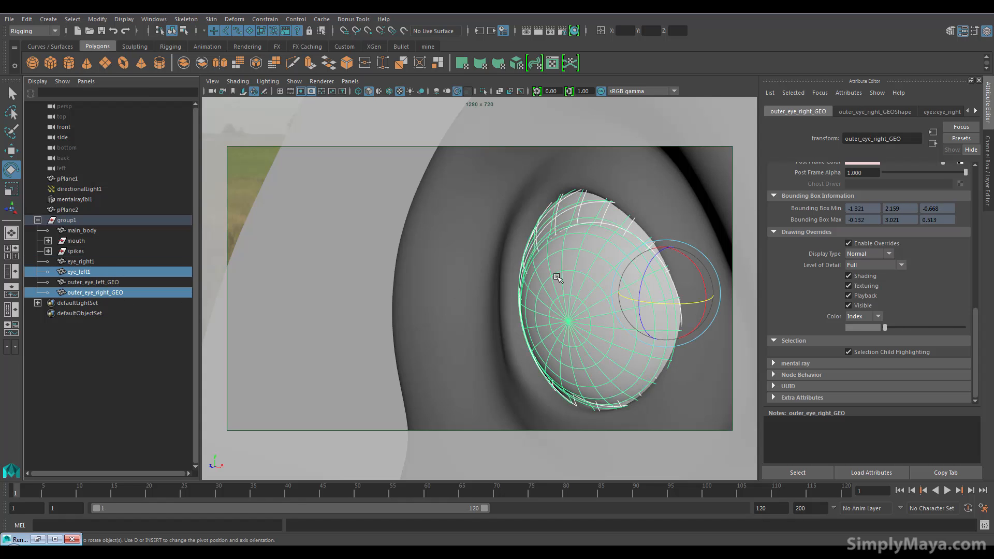
key(w)
click(683, 286)
alt+drag(564, 317, 518, 300)
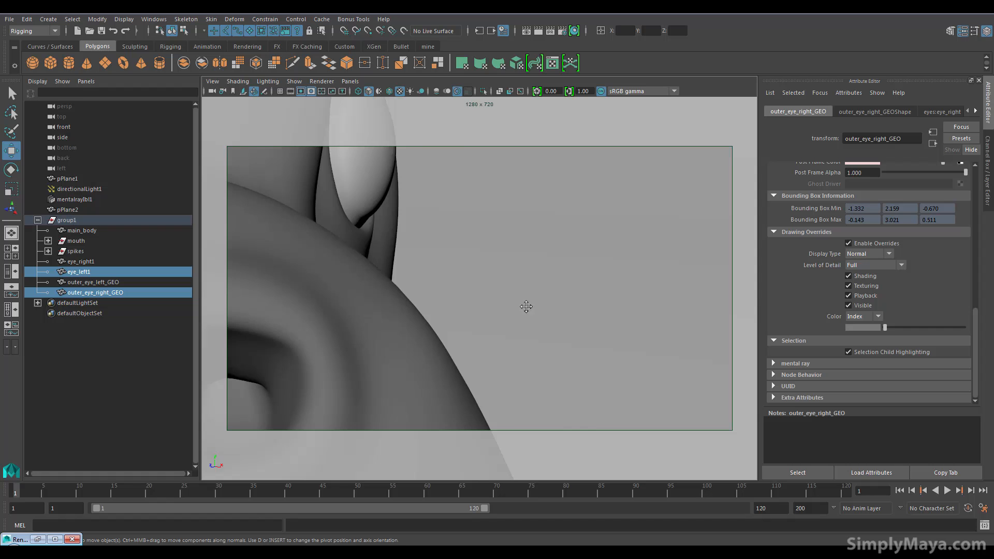
alt+middle_drag(525, 306, 595, 316)
alt+right_drag(490, 306, 367, 304)
alt+drag(362, 300, 424, 297)
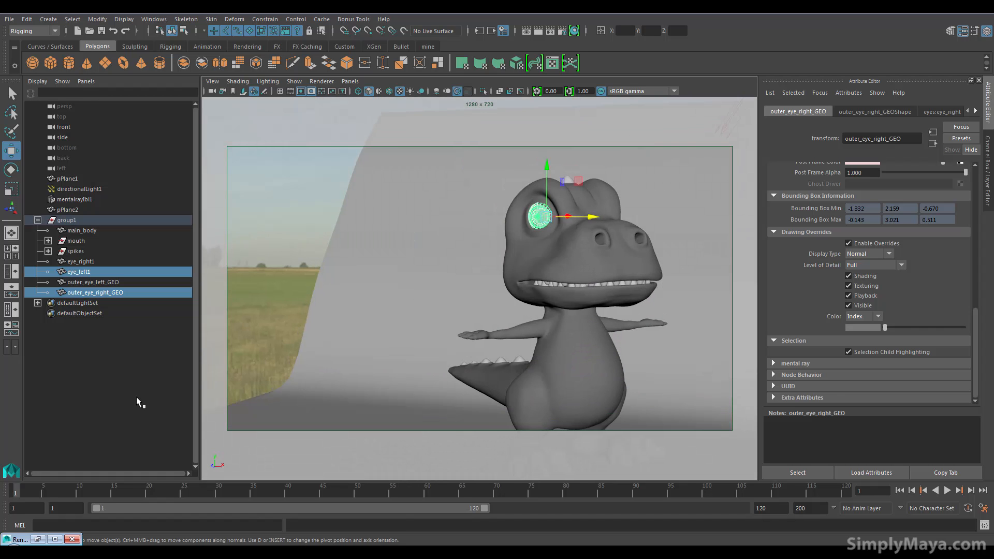
- Set the raytrace shadow Light Angle of directionalLight1 to 2.5
click(37, 538)
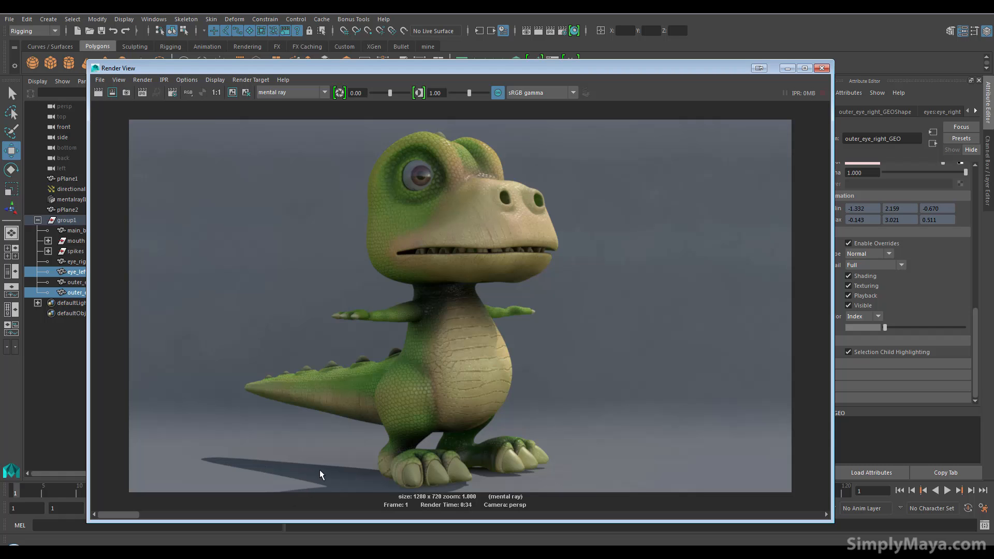
click(787, 70)
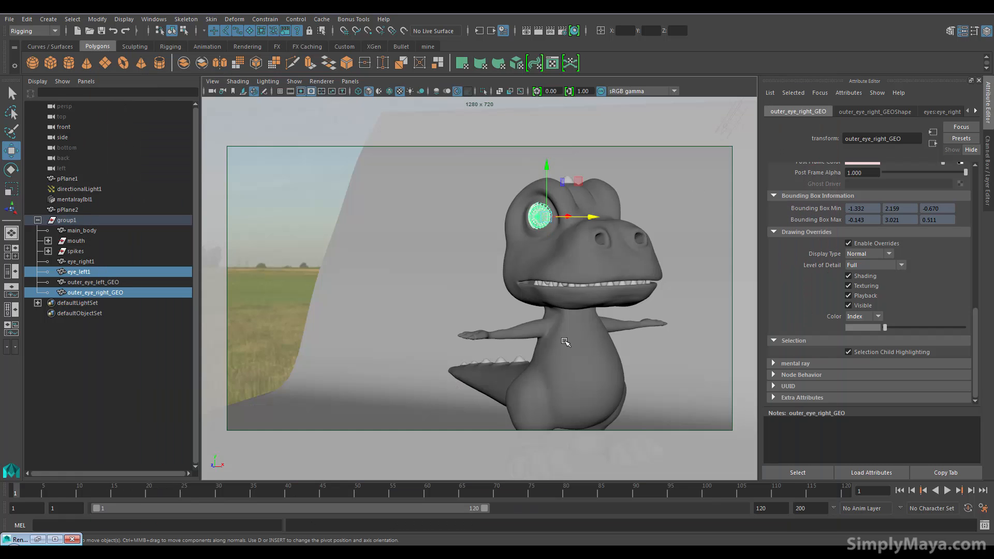
alt+drag(558, 322, 477, 316)
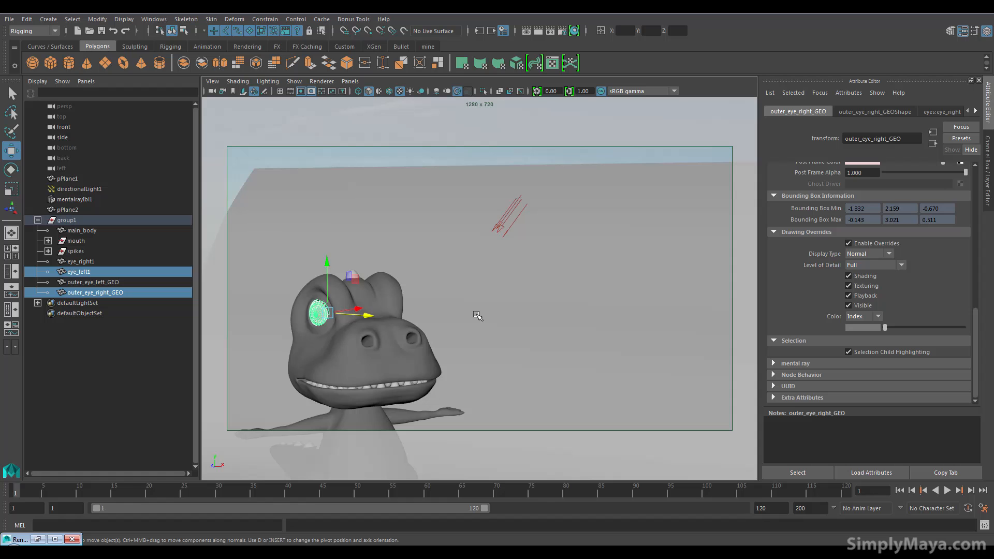
click(511, 215)
click(858, 112)
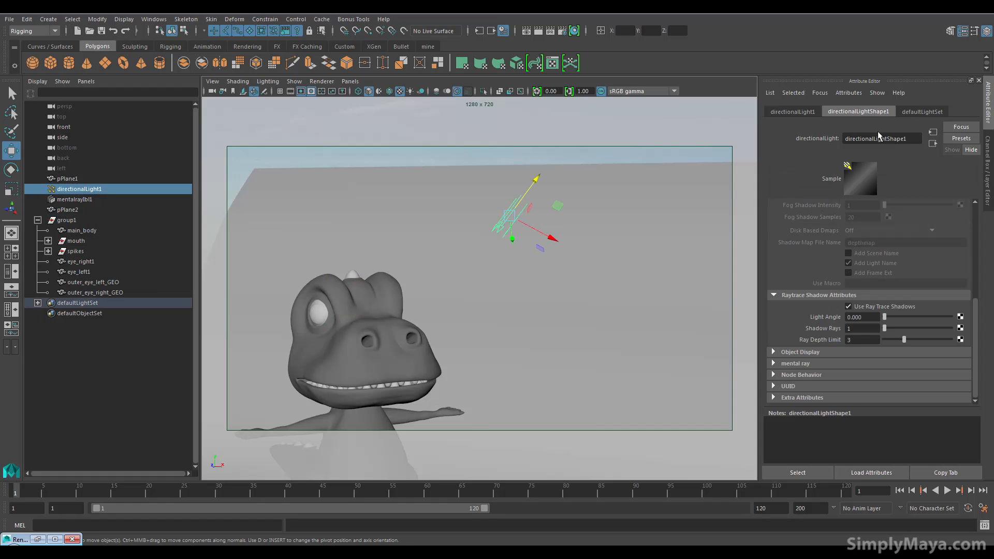
scroll(809, 300, down, 5)
scroll(808, 307, up, 4)
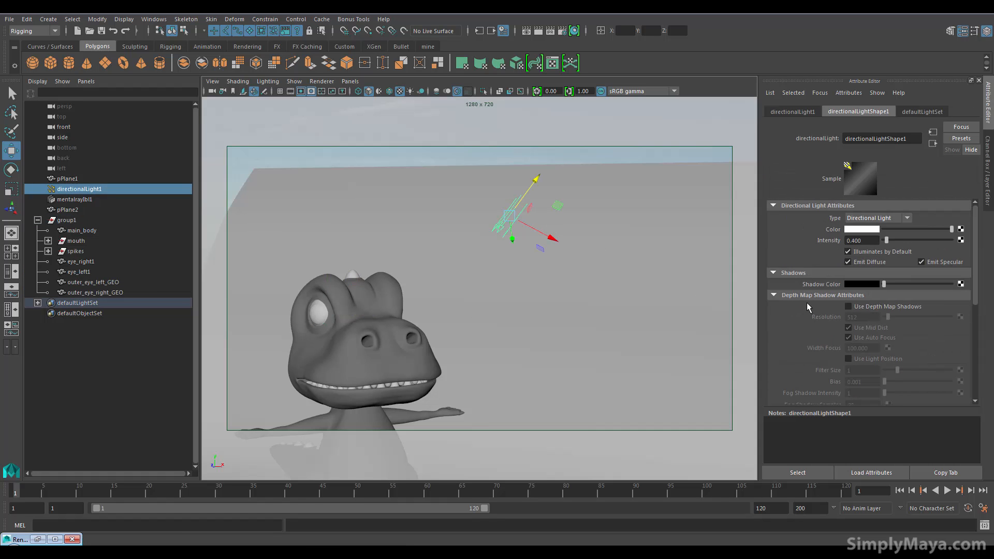
scroll(794, 330, down, 6)
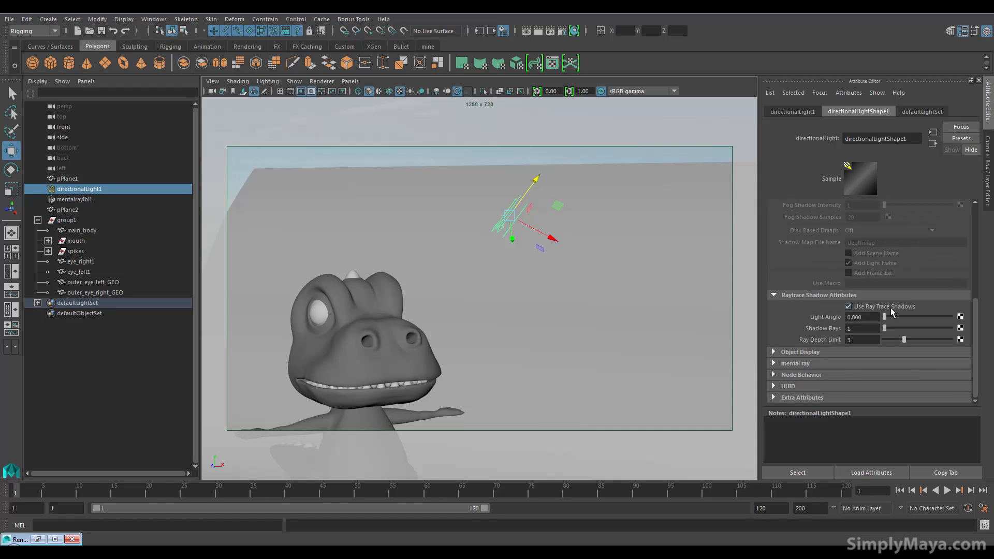
click(871, 317)
key(BackSpace)
- Set the Shadow Rays of directionalLight1 to 32, with the previous render open for reference
alt+middle_drag(373, 389, 476, 331)
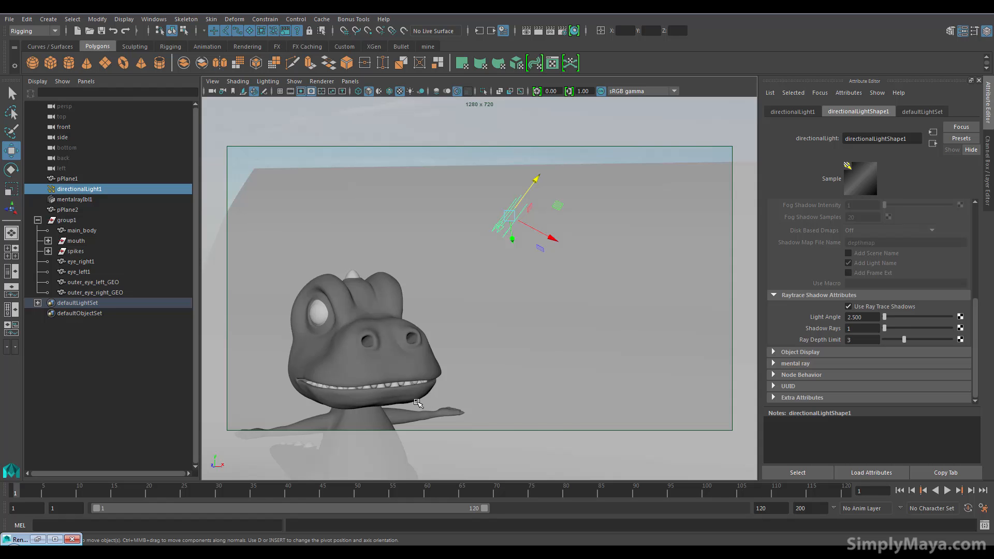
alt+middle_drag(452, 401, 404, 368)
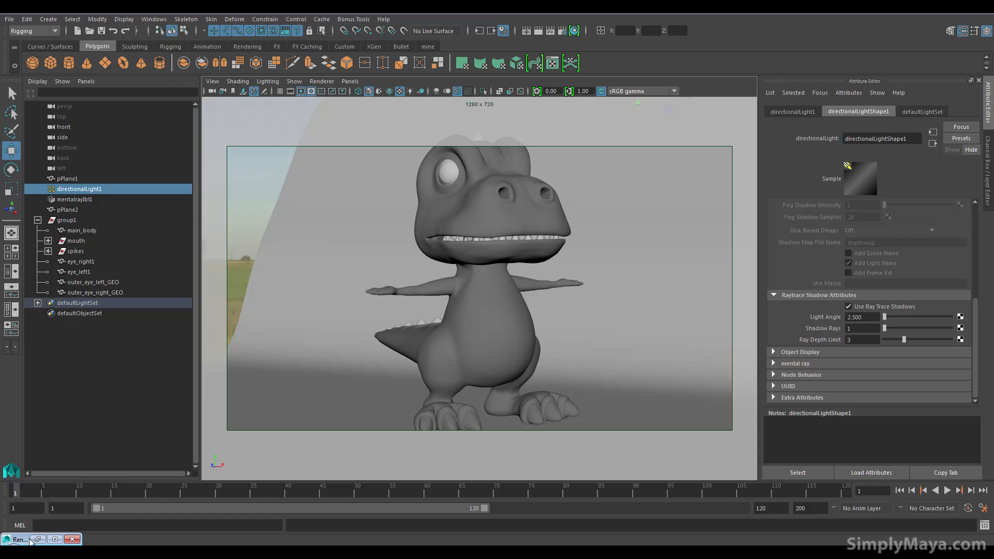
click(30, 541)
click(31, 465)
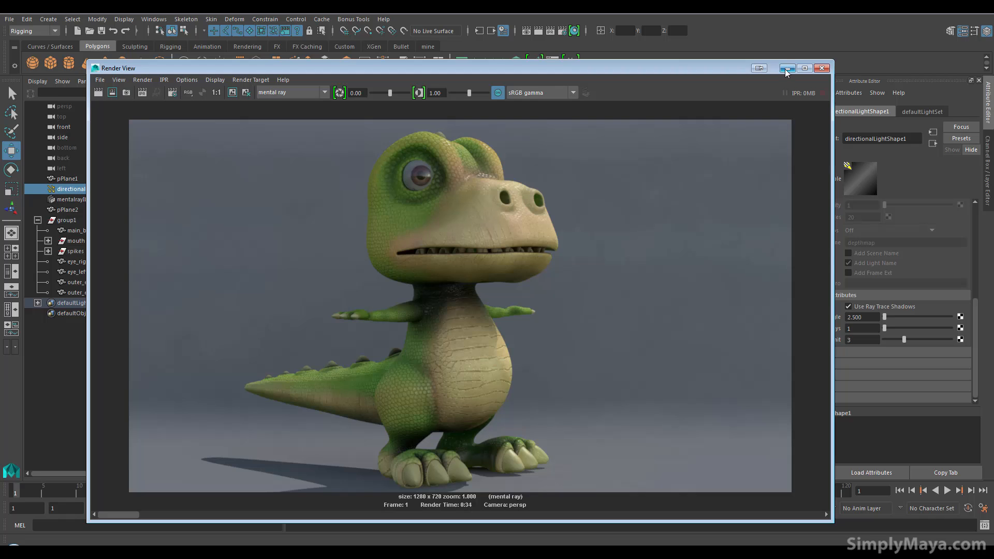
drag(785, 69, 728, 61)
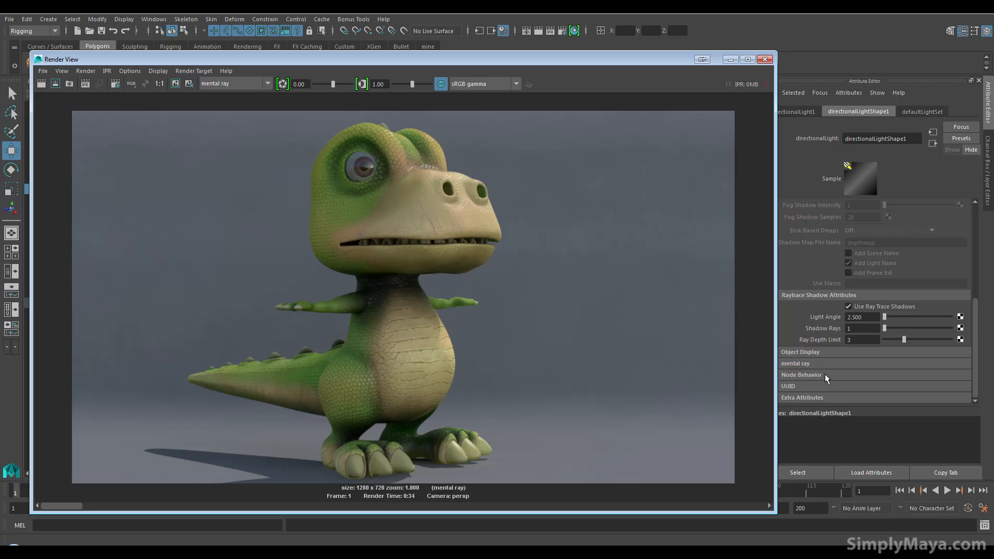
click(861, 328)
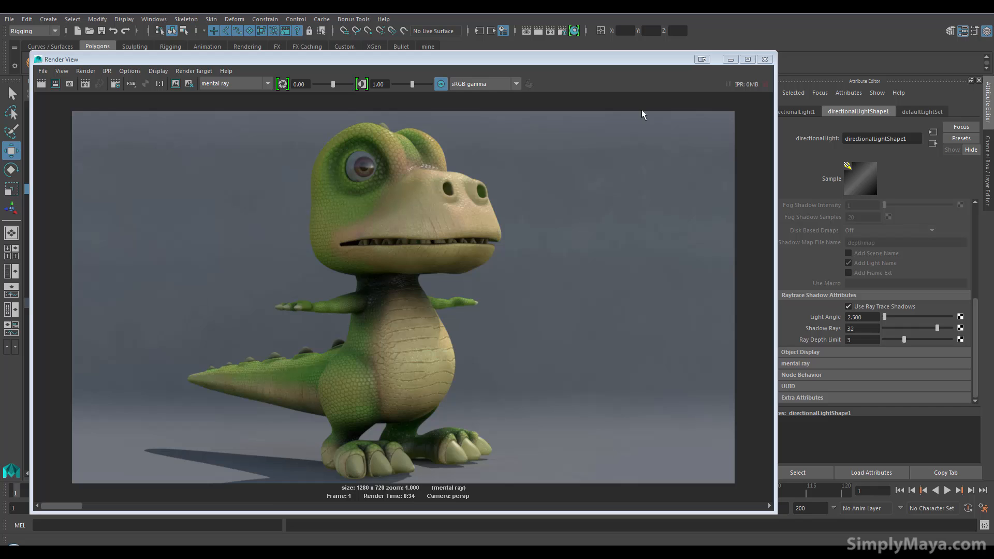
drag(571, 61, 623, 56)
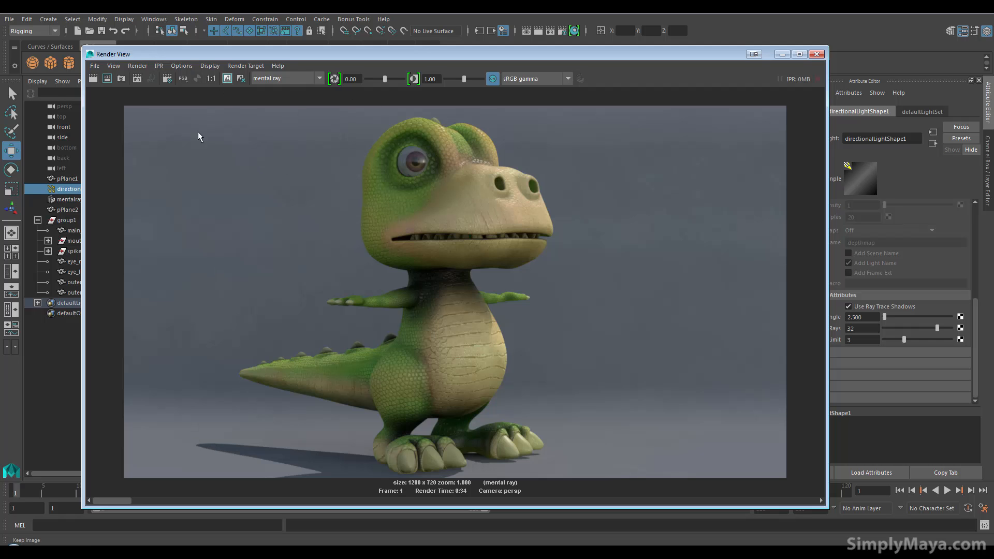
drag(242, 53, 237, 369)
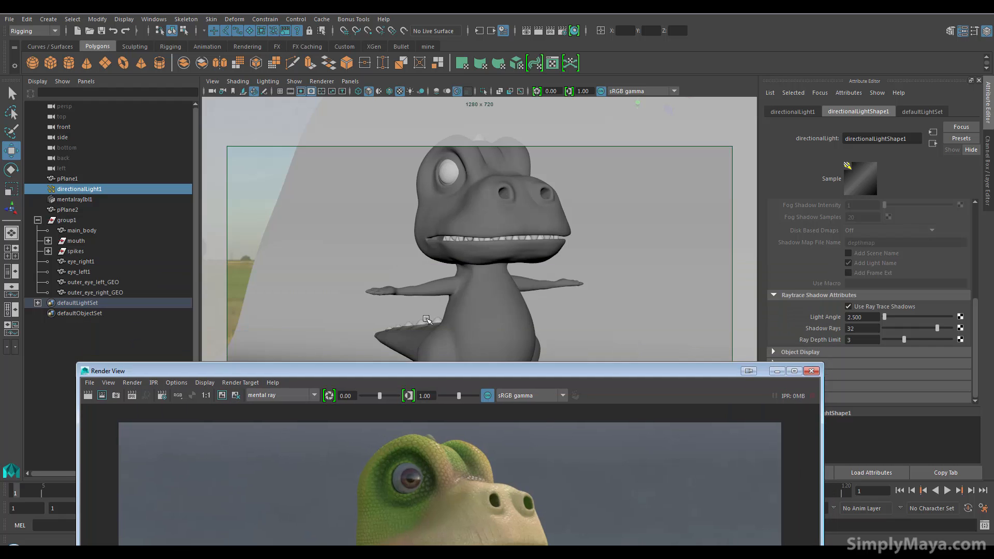
alt+middle_drag(429, 293, 322, 314)
alt+drag(457, 295, 466, 295)
alt+middle_drag(466, 295, 546, 165)
scroll(846, 289, up, 5)
alt+right_drag(561, 309, 499, 307)
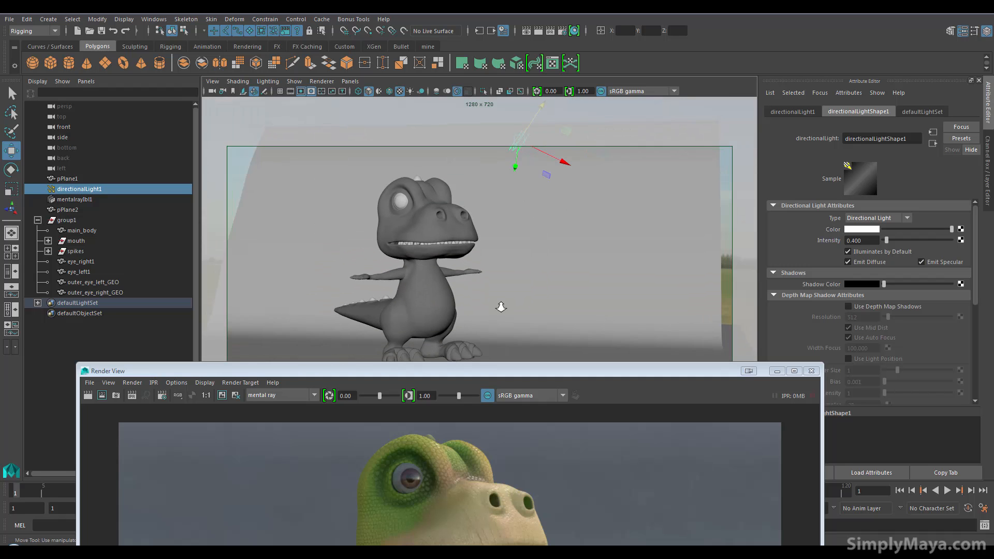
alt+middle_drag(500, 306, 515, 271)
drag(486, 369, 466, 53)
click(116, 73)
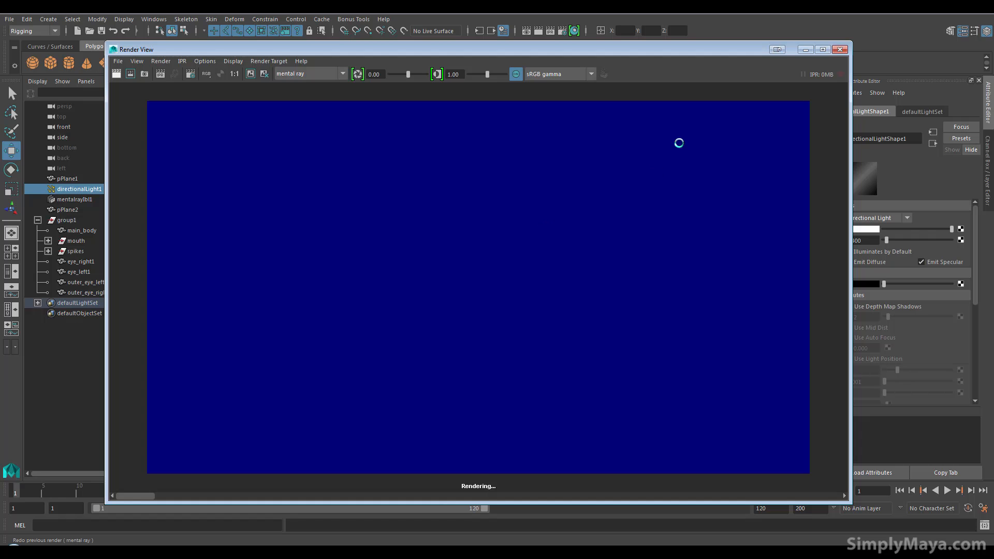
click(805, 50)
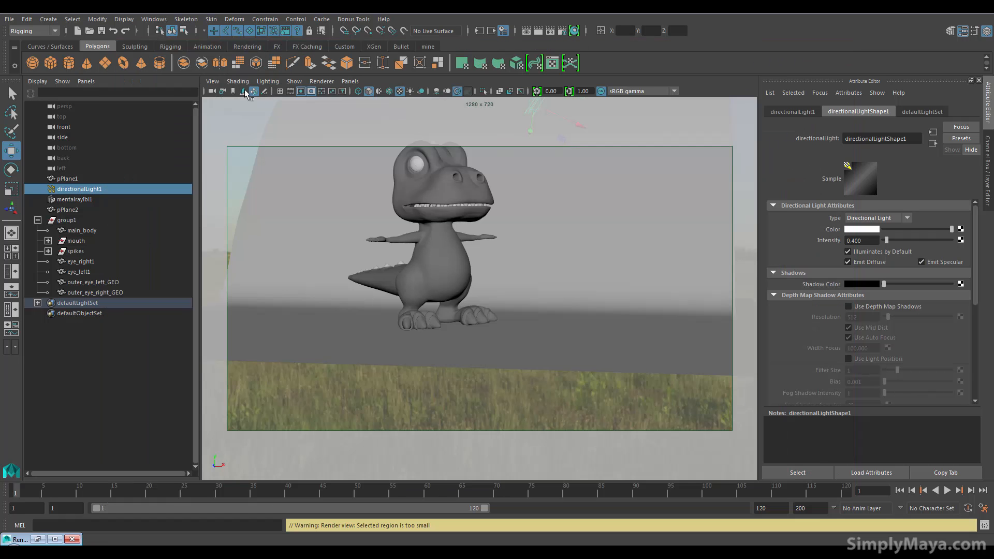
- Restore the bookmarked camera framing and render the dinosaur with the new light angle and shadow rays
click(233, 91)
click(243, 107)
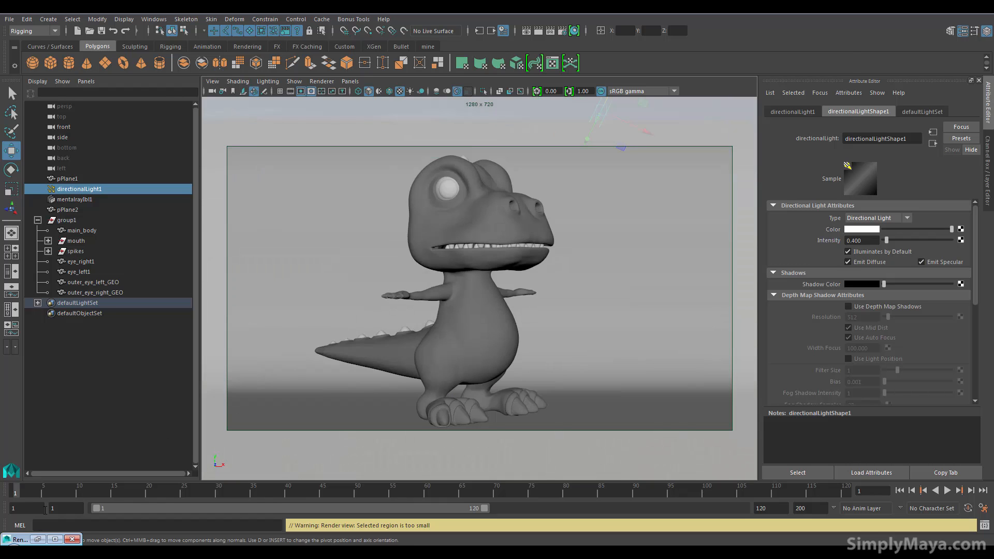
click(36, 539)
click(116, 74)
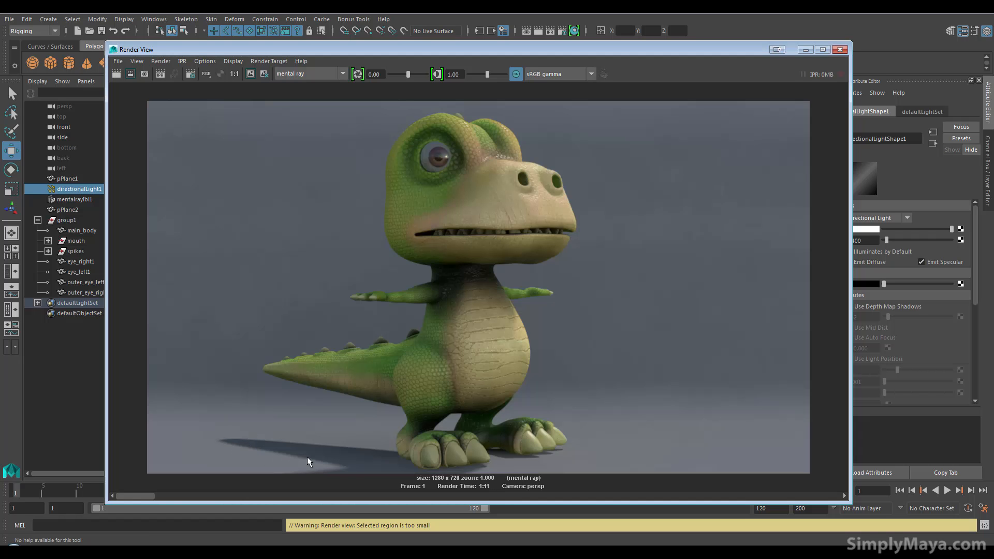
- Examine the tail shadow's edge in the render close up alongside the light's raytrace shadow settings
alt+middle_drag(386, 407, 467, 325)
alt+right_drag(476, 334, 626, 458)
alt+middle_drag(439, 321, 515, 208)
alt+right_drag(538, 248, 717, 451)
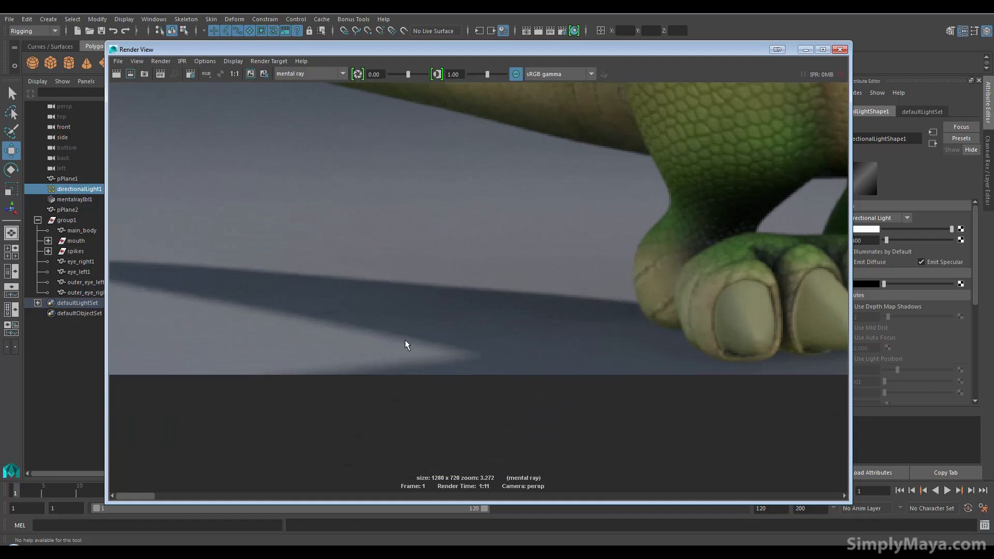
drag(580, 49, 490, 50)
scroll(788, 317, down, 3)
scroll(788, 318, down, 3)
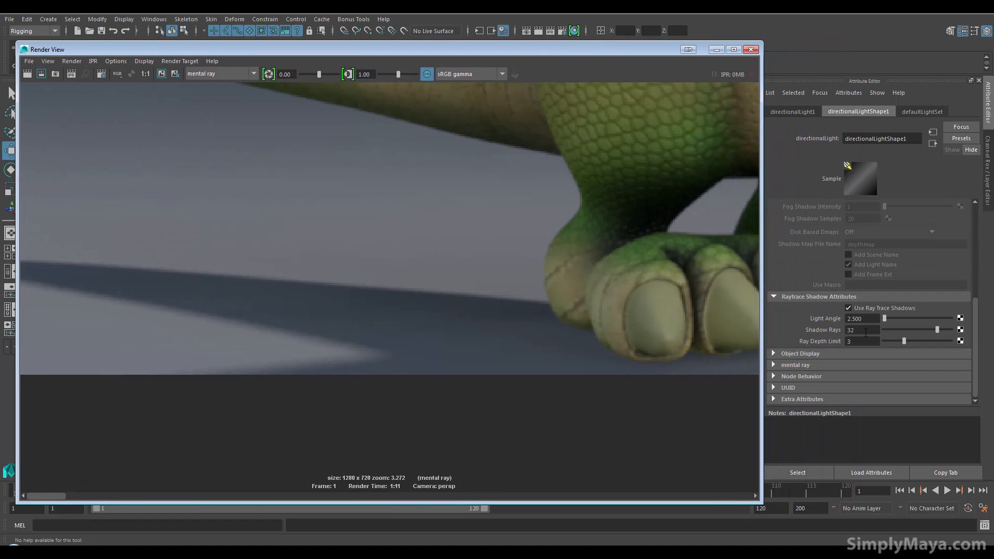
- Look over the whole rendered dinosaur and return the render image to actual size
alt+middle_drag(443, 280, 424, 353)
alt+right_drag(508, 309, 274, 295)
alt+middle_drag(346, 349, 273, 401)
alt+right_drag(452, 312, 387, 326)
alt+middle_drag(384, 335, 295, 374)
alt+right_drag(410, 326, 387, 327)
alt+middle_drag(446, 324, 458, 337)
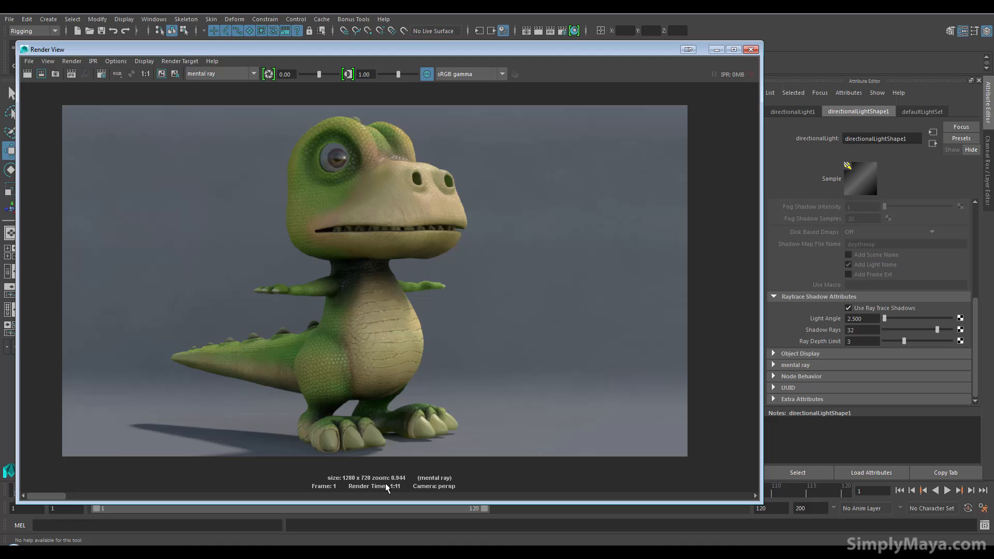
click(145, 73)
drag(455, 50, 518, 52)
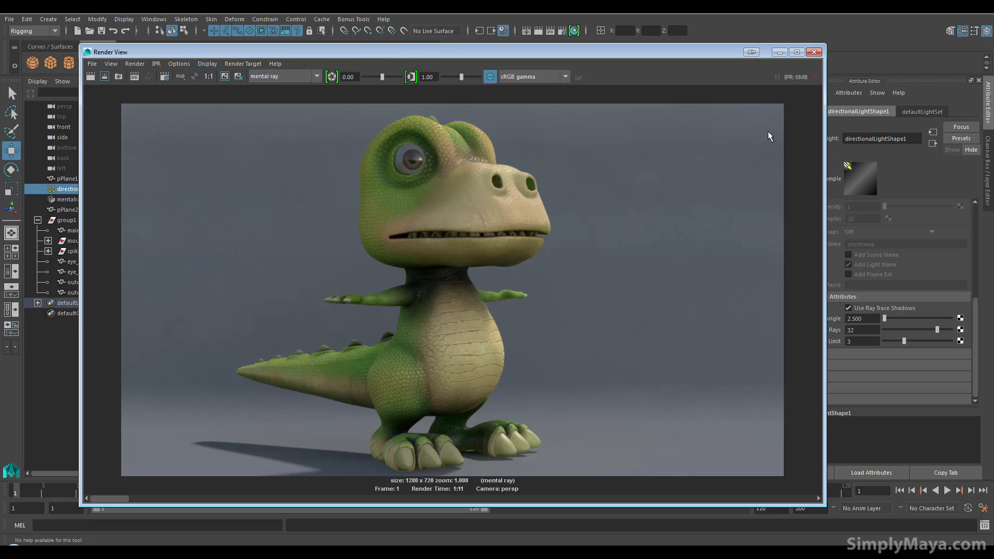
- Assign a new mila_material to the backdrop pPlane2 and map a Ramp texture to its base Color
click(779, 52)
click(603, 202)
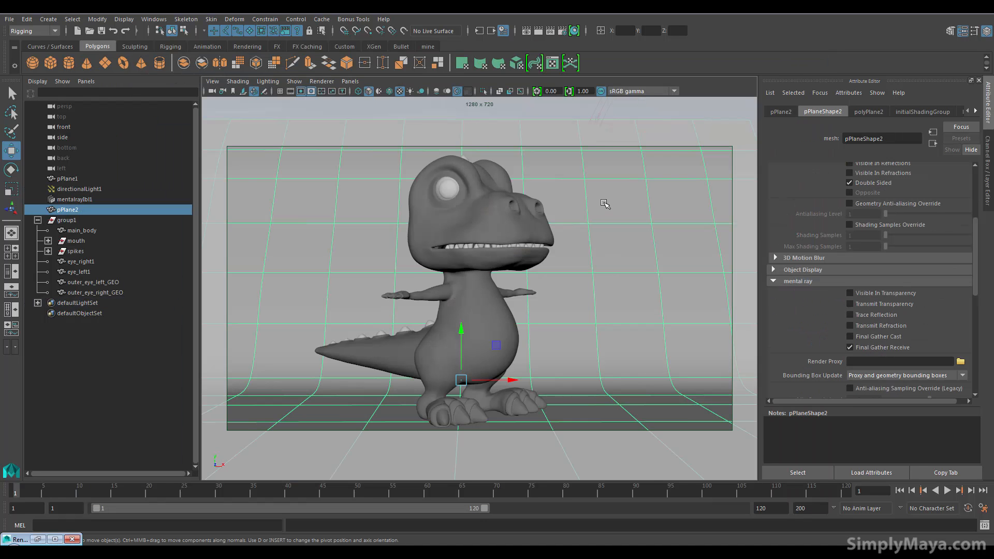
right_click(603, 203)
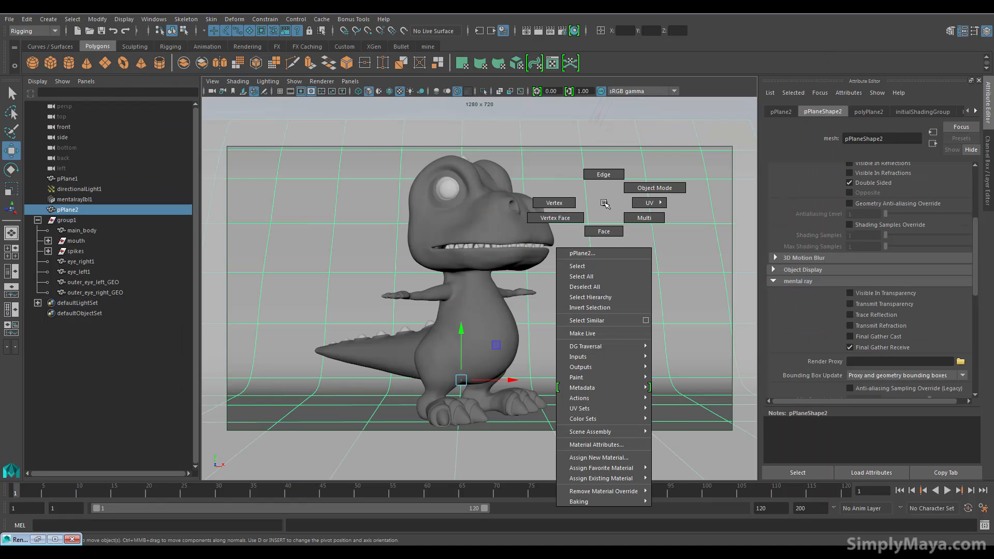
click(619, 454)
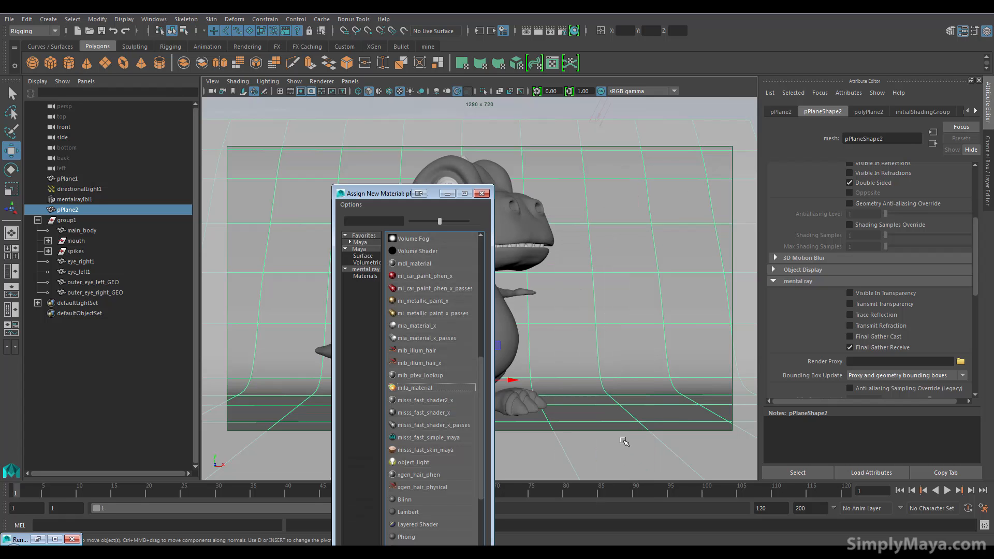
click(413, 388)
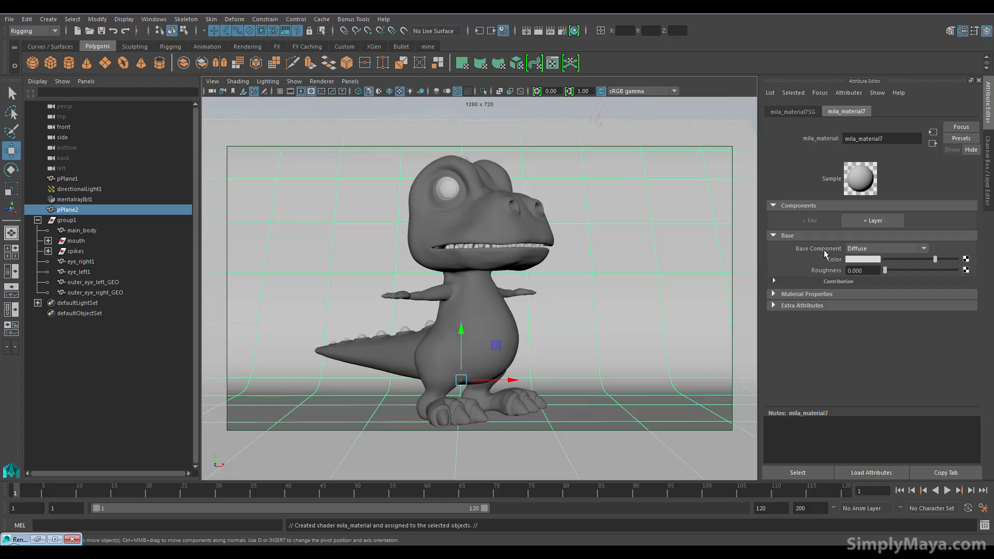
click(966, 260)
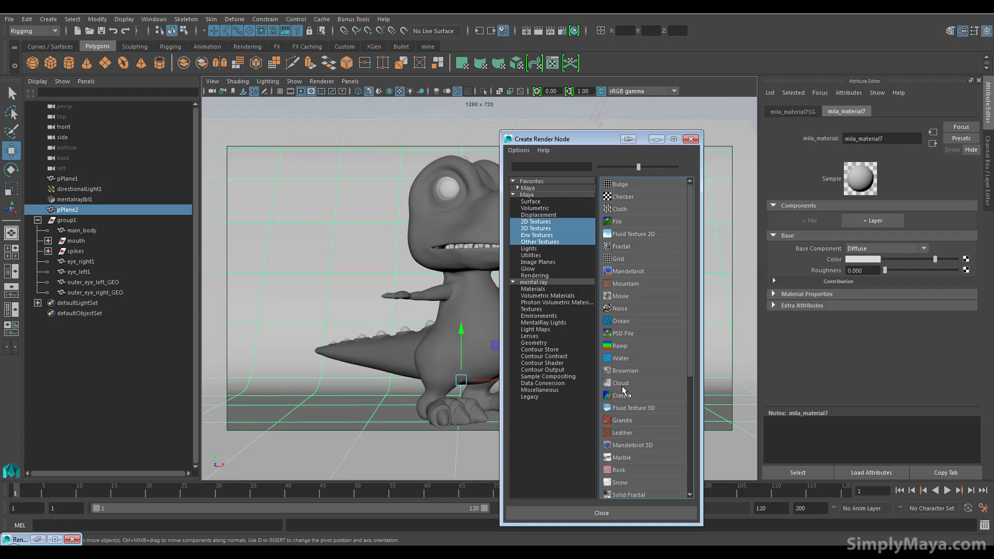
click(624, 346)
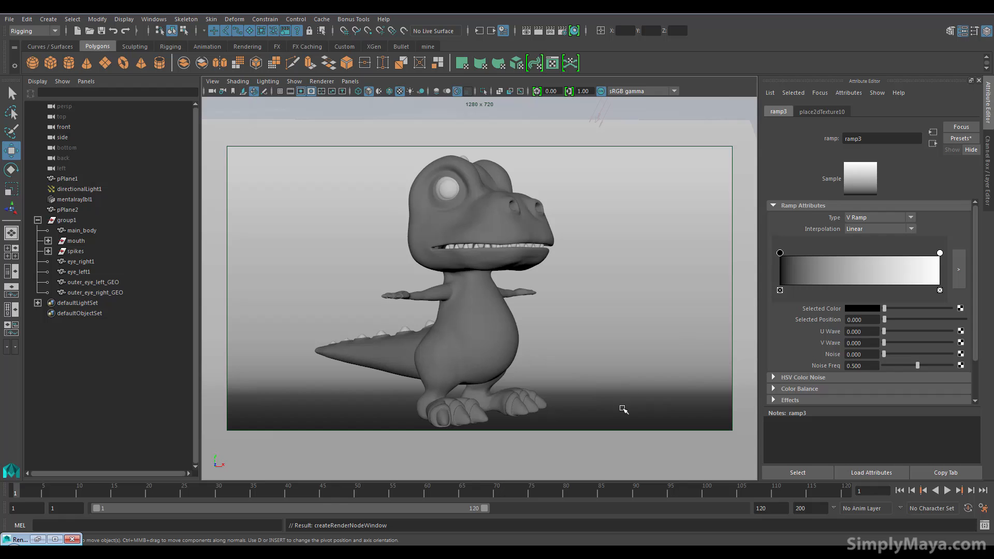
- Change the backdrop ramp to a Circular Ramp and set its first color marker to pale pink from the color history
mouse_move(780, 254)
mouse_down()
mouse_move(907, 253)
mouse_move(761, 249)
mouse_up()
click(873, 218)
click(872, 269)
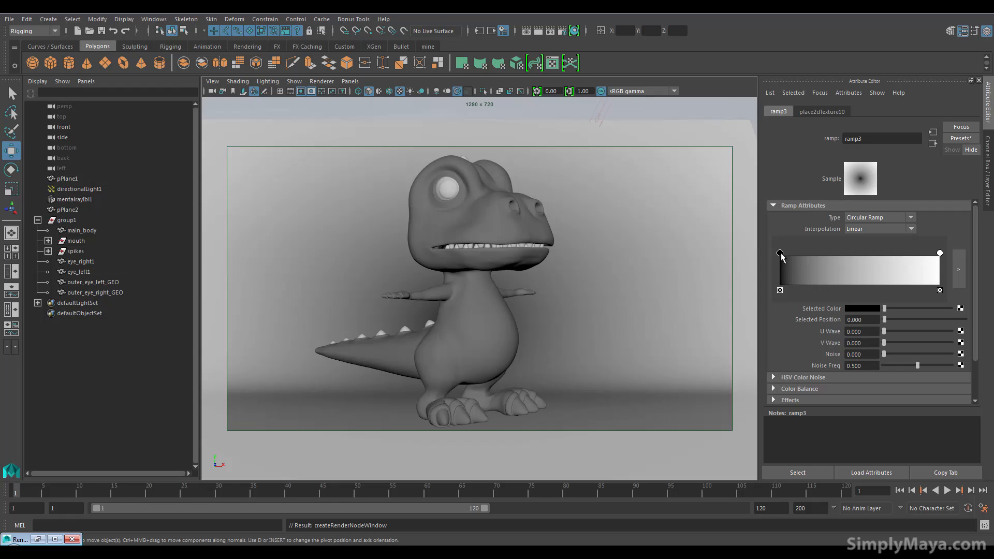
click(859, 308)
click(872, 309)
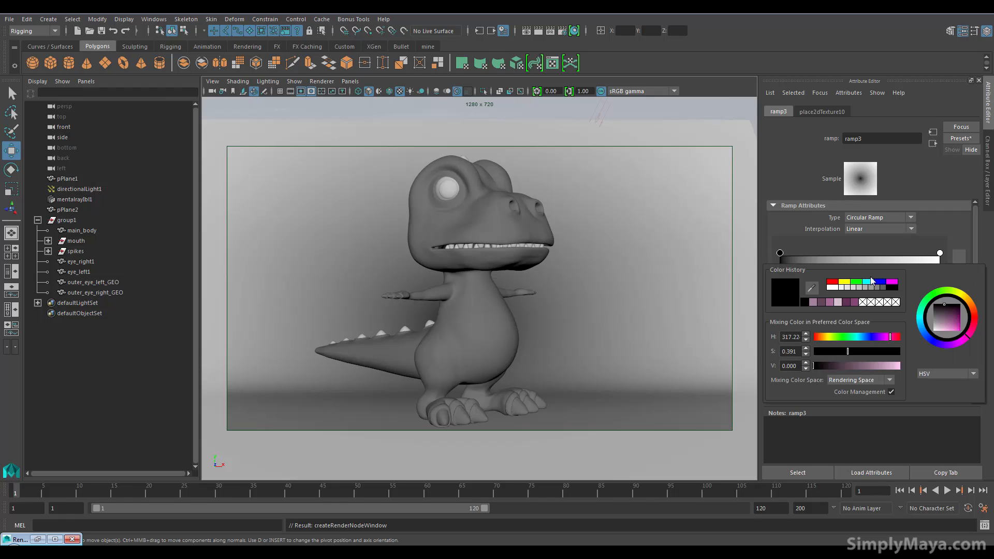
click(839, 303)
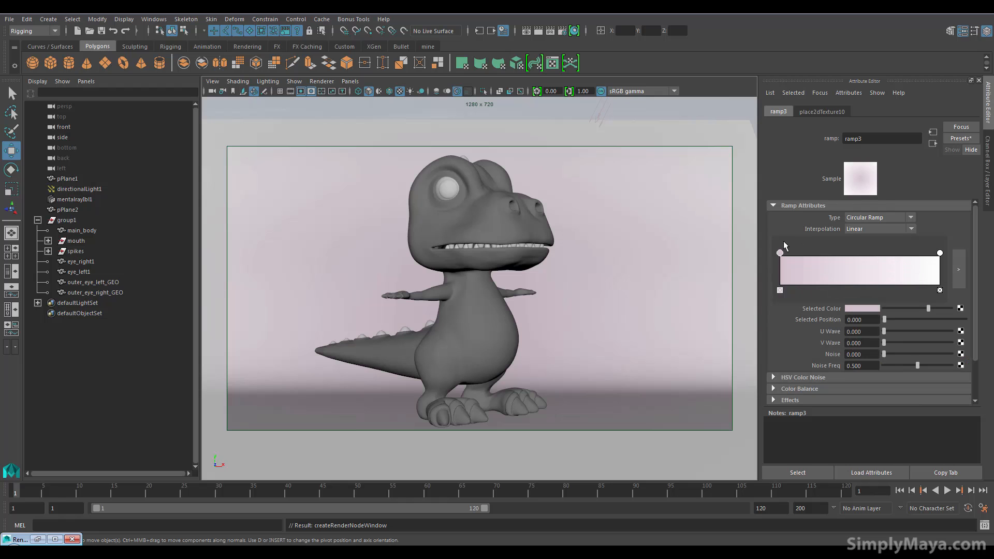
- Add a middle marker to the ramp at about position 0.453 and color it mauve from the color history
click(853, 259)
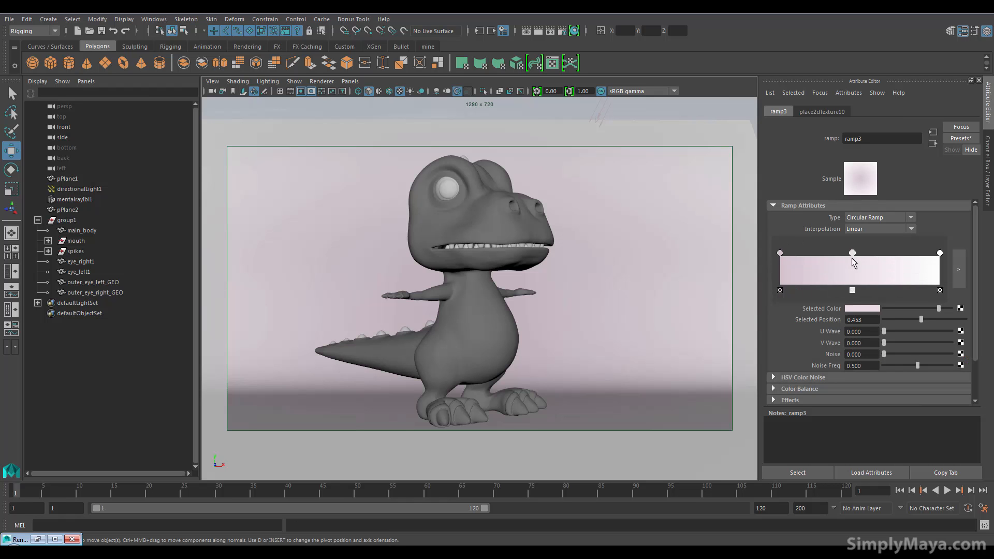
click(861, 309)
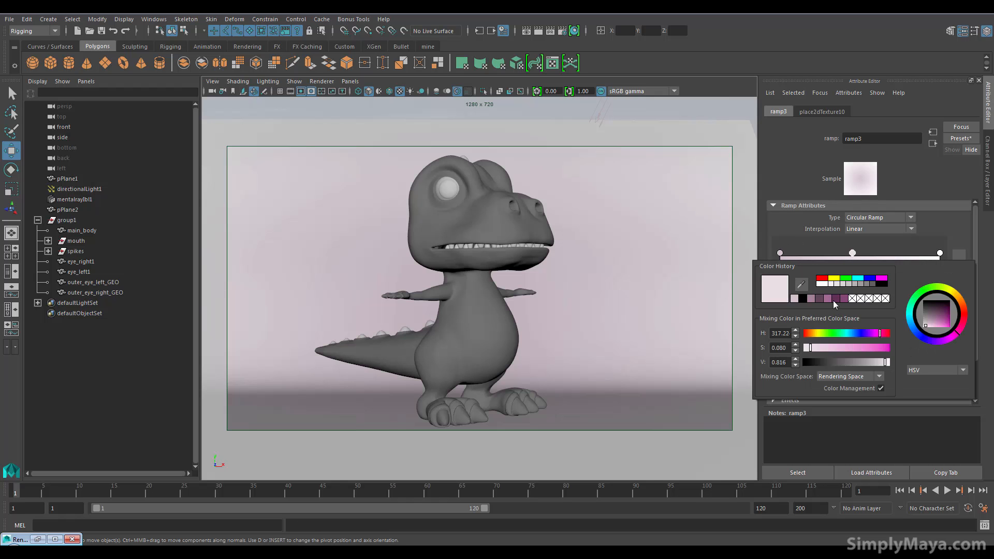
click(814, 298)
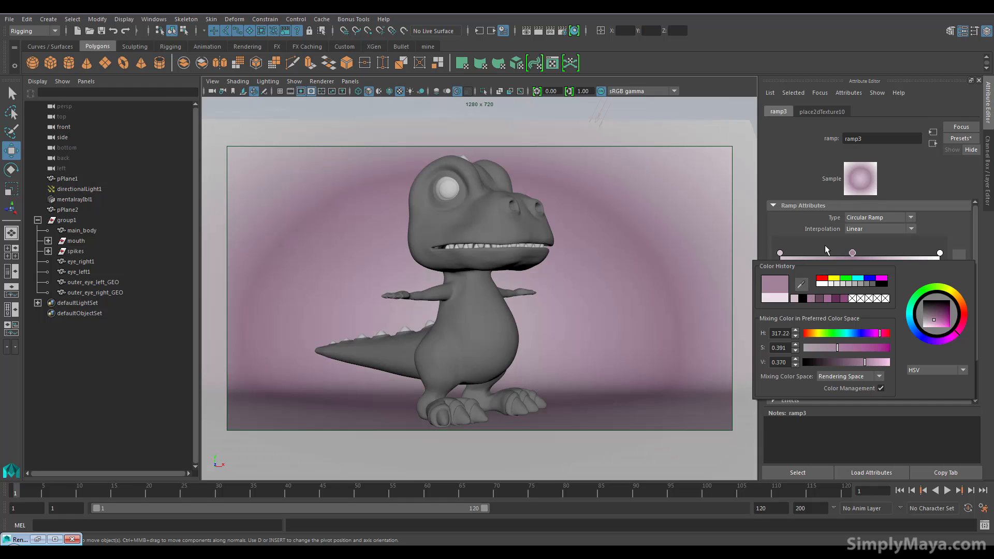
- Color the ramp's end marker dark purple from the color history and slightly reduce its saturation
click(939, 253)
click(859, 310)
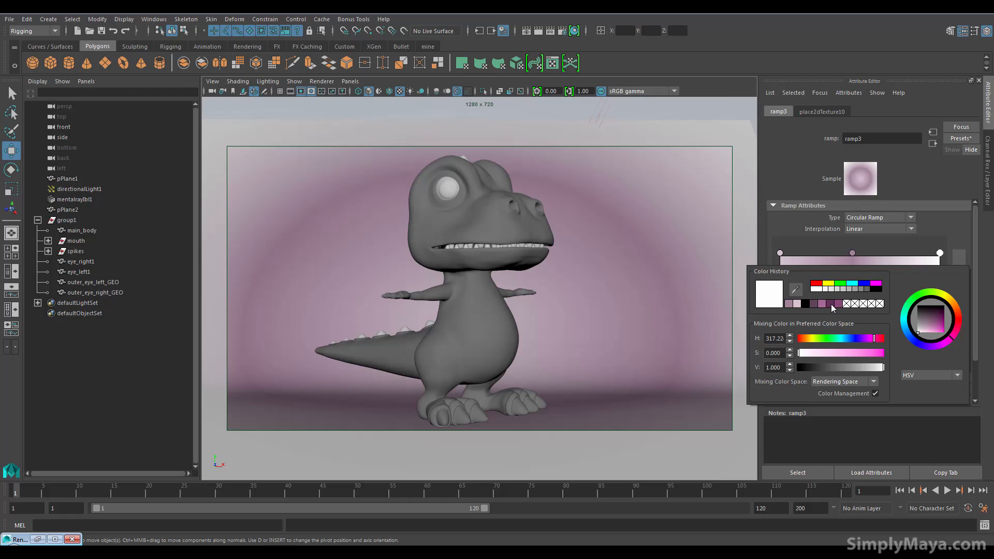
click(814, 305)
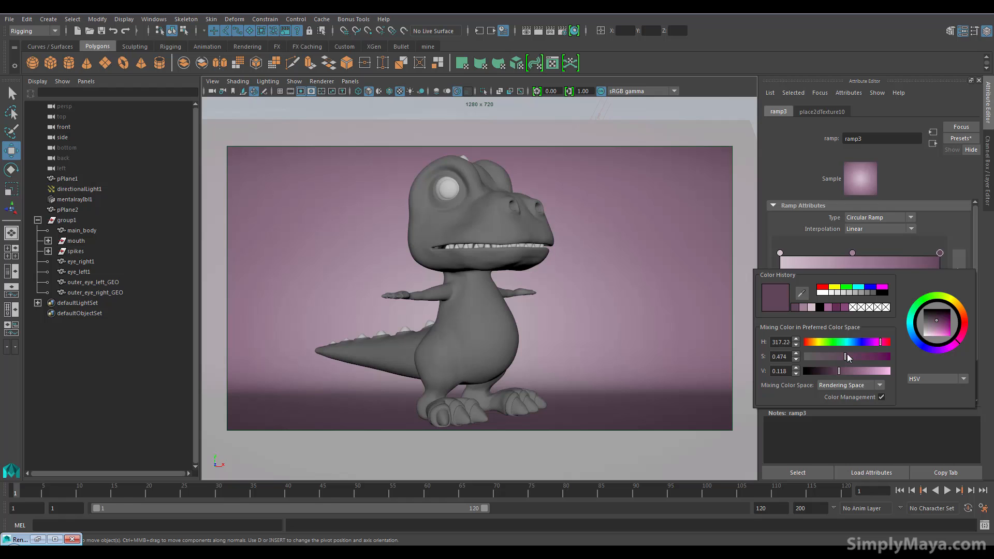
mouse_move(847, 354)
mouse_down()
mouse_move(872, 354)
mouse_move(842, 356)
mouse_up()
click(813, 241)
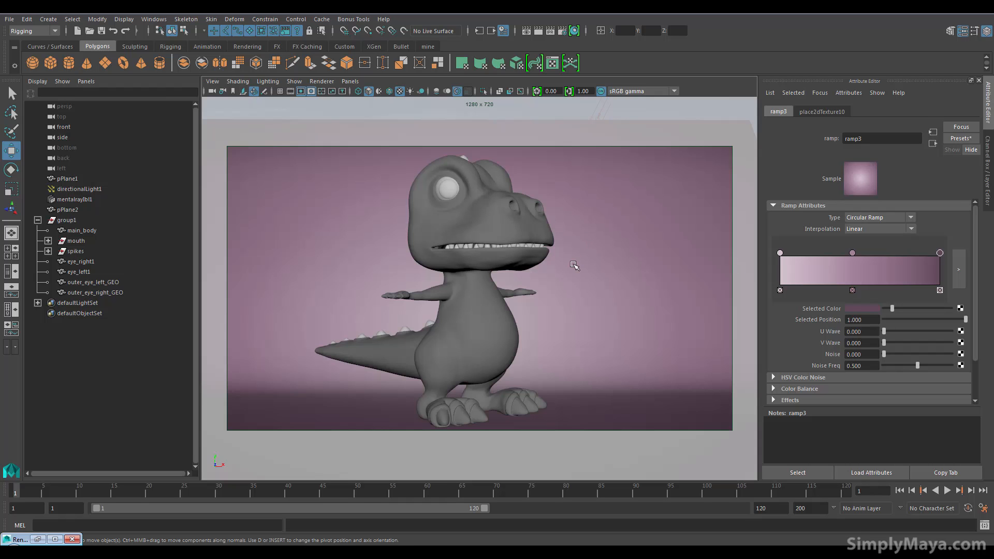
- Shift the dinosaur slightly within the camera frame and check the framing against the previous render
alt+middle_drag(572, 262, 580, 263)
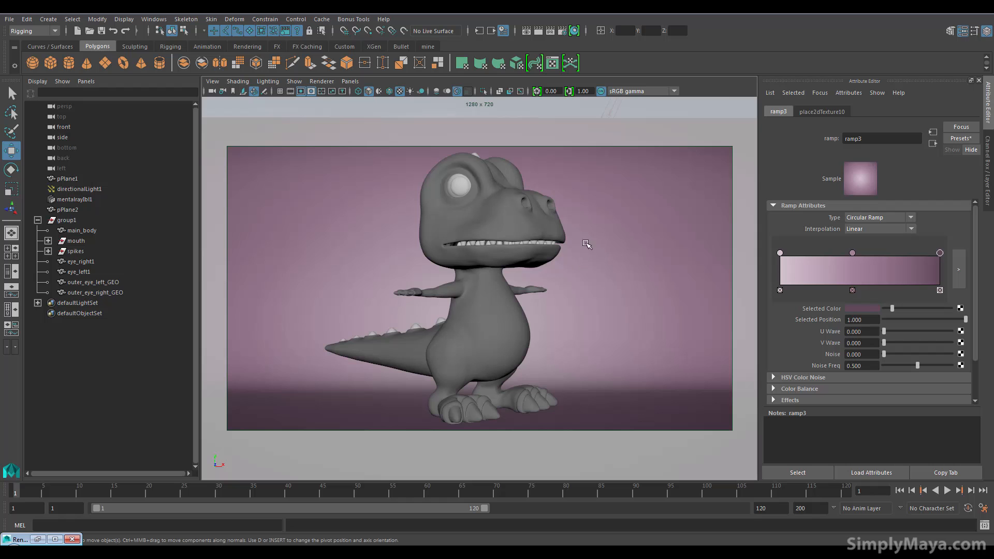
click(526, 30)
drag(367, 58, 421, 58)
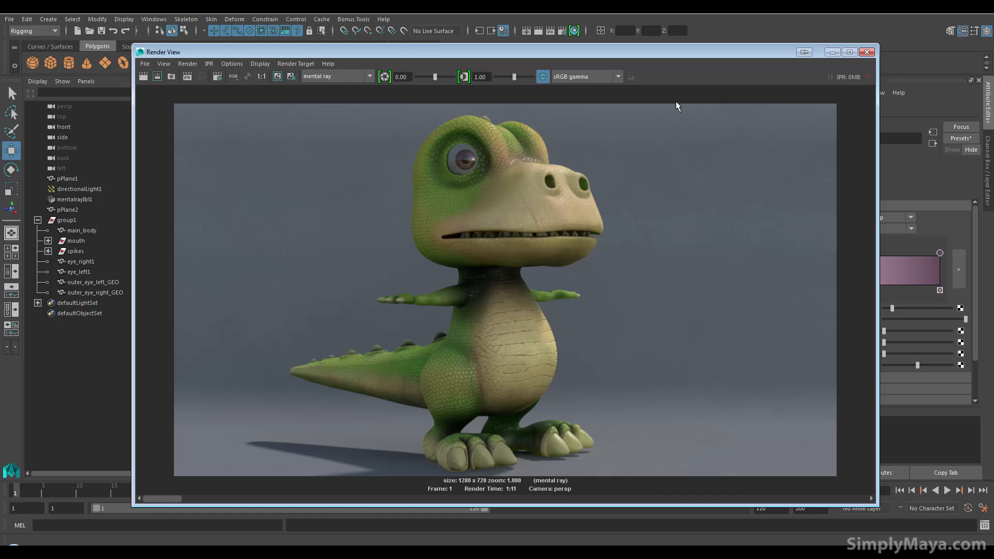
click(831, 51)
- Examine the Glossy Reflection, Diffuse Reflection and Scatter layer settings of the main_body material
click(452, 218)
right_drag(452, 217, 465, 458)
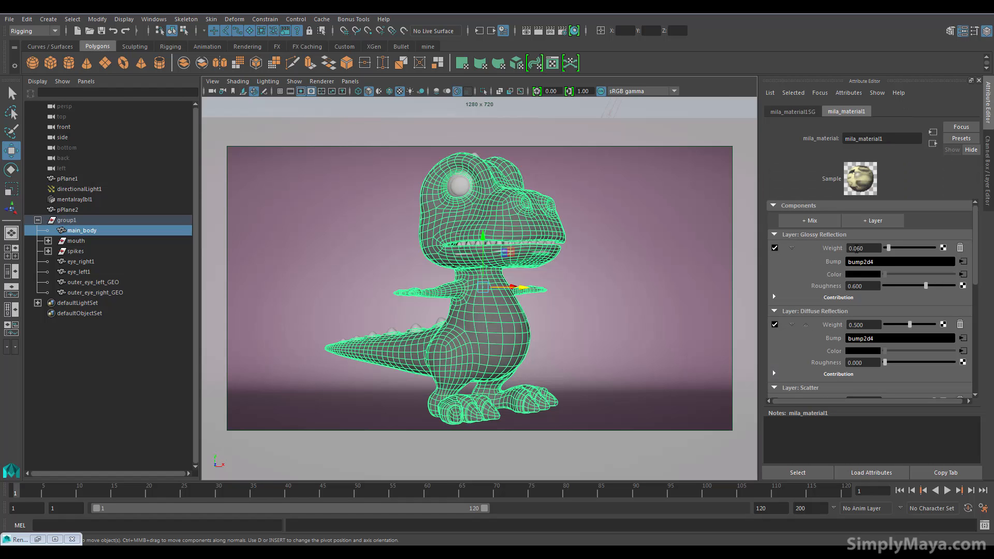
scroll(862, 247, down, 2)
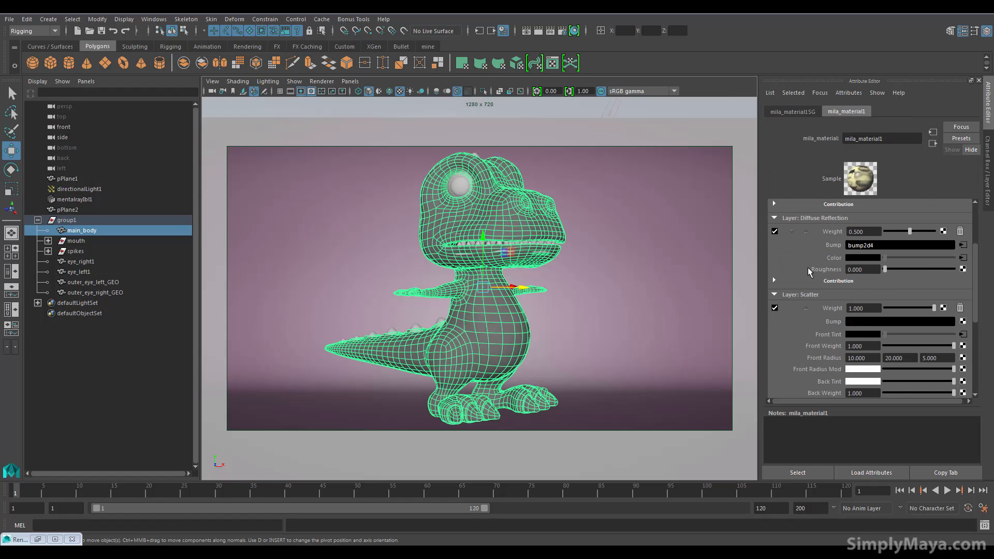
scroll(863, 247, up, 1)
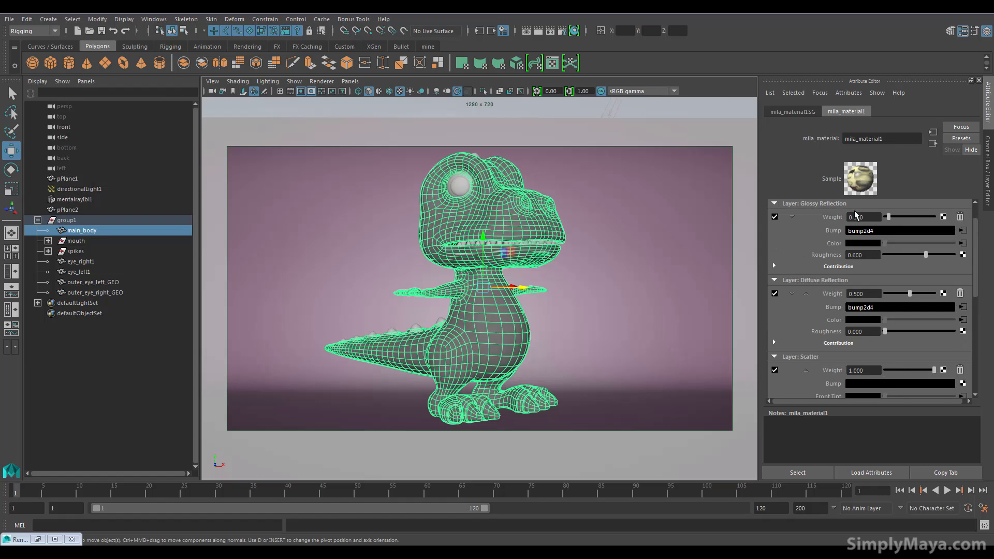
scroll(853, 235, down, 2)
scroll(851, 239, up, 1)
scroll(849, 251, up, 1)
scroll(837, 258, down, 2)
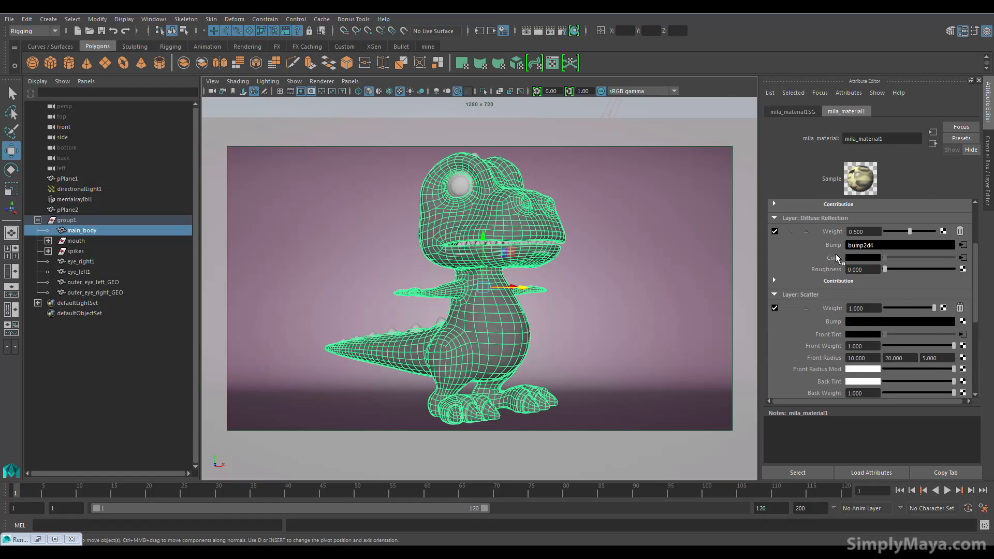
scroll(835, 257, down, 2)
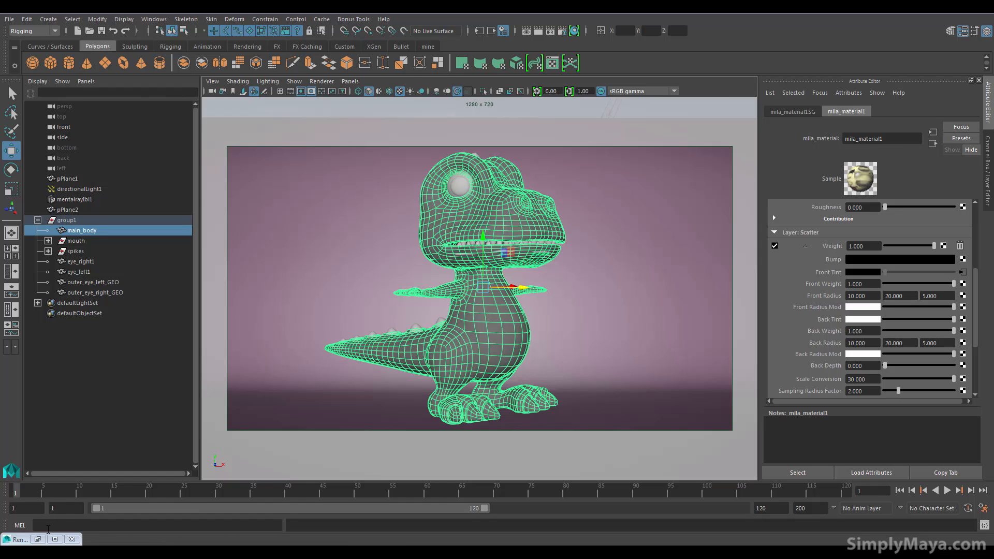
- Render the dinosaur with the ramp-colored backdrop and move the render window clear of the viewport
click(41, 538)
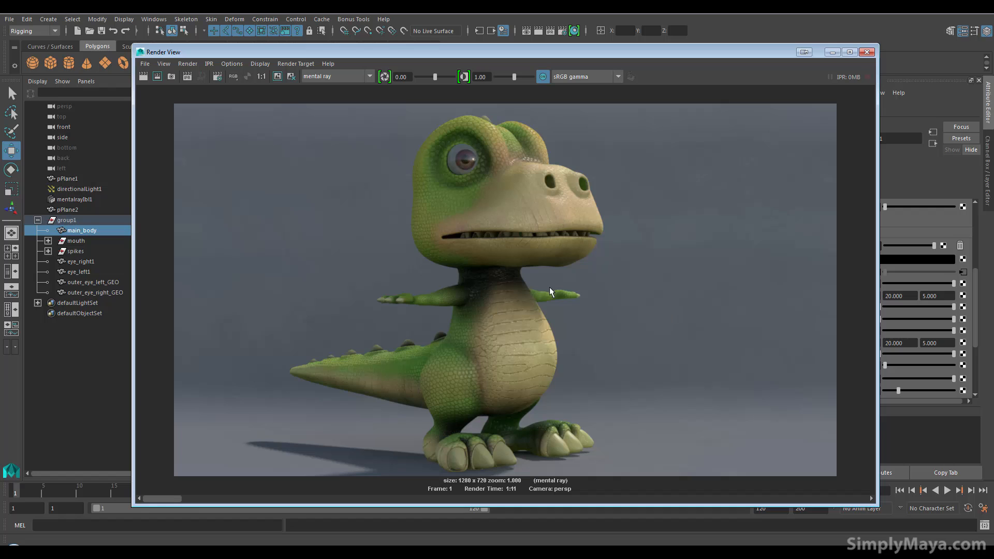
click(140, 75)
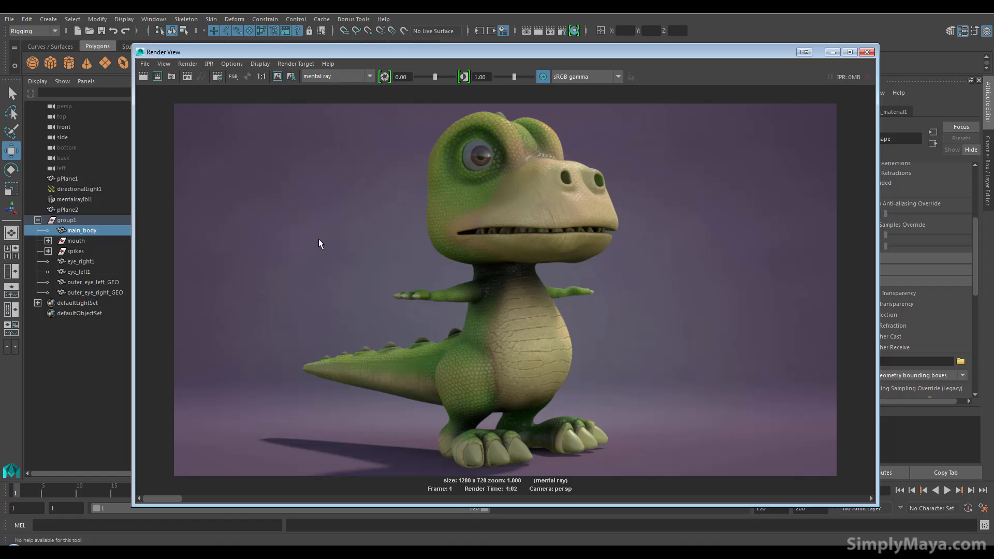
drag(566, 52, 553, 340)
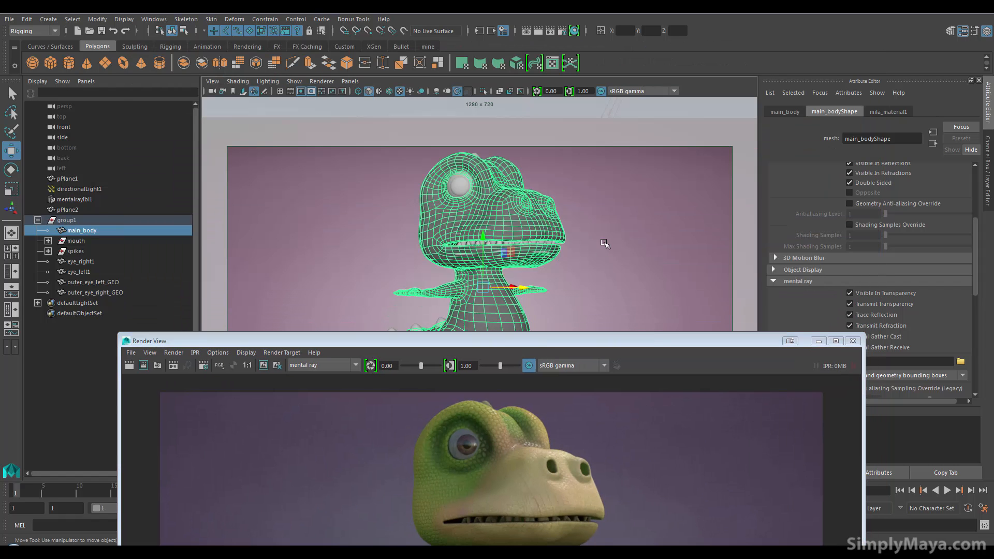
- Open the ramp in pPlane2's material and move its middle marker outward to position 0.583
click(603, 242)
right_click(603, 242)
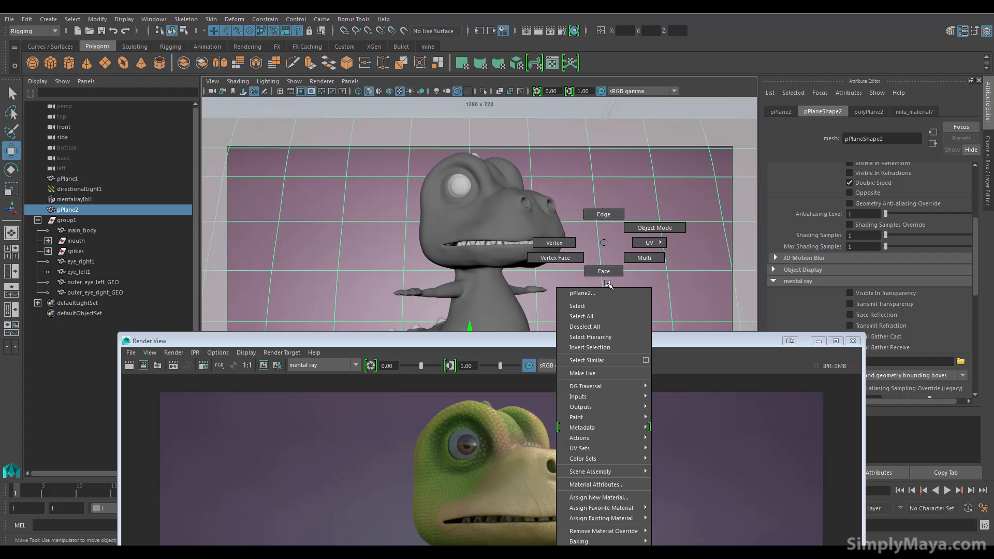
click(616, 483)
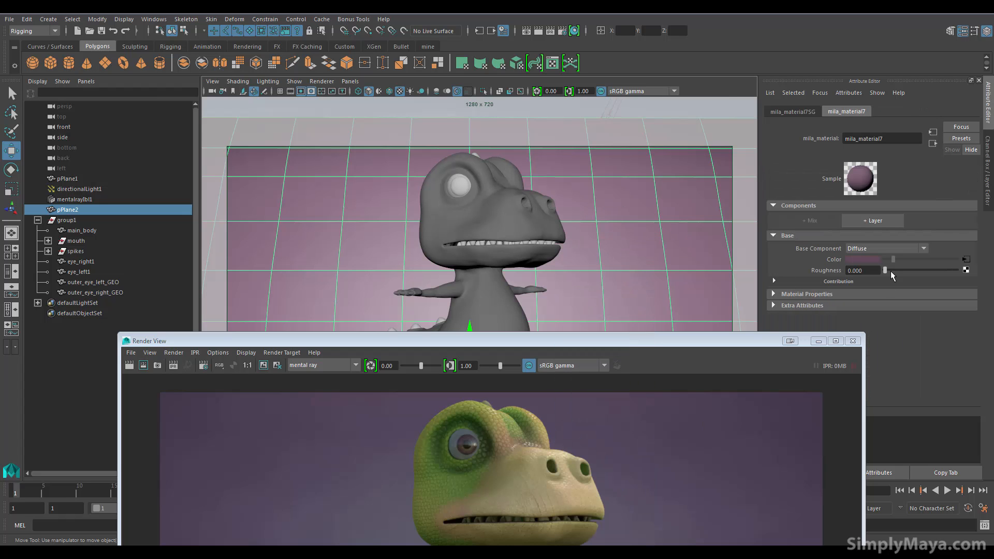
click(966, 259)
drag(852, 254, 873, 259)
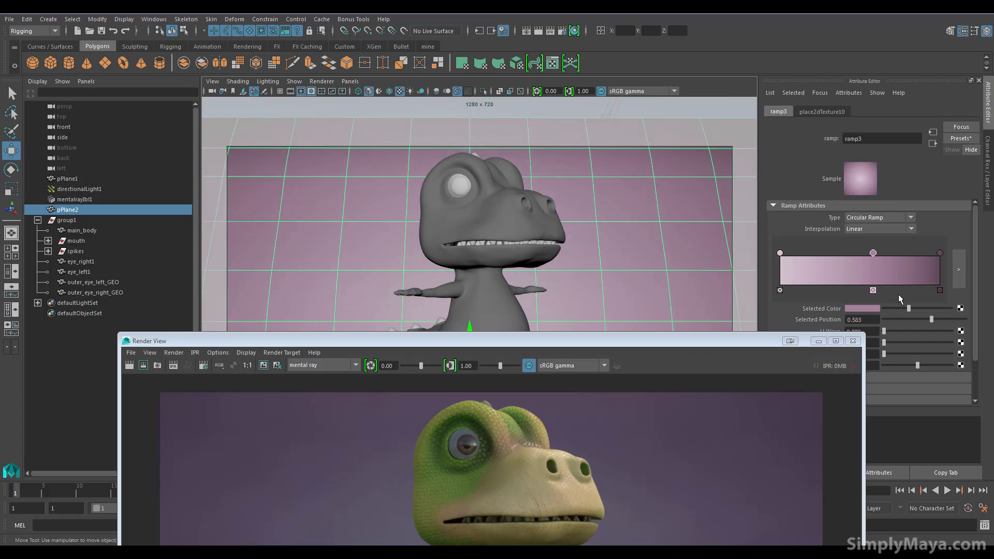
- Darken the middle marker's color to a deep purple and set the ramp interpolation to Smooth
drag(908, 309, 898, 312)
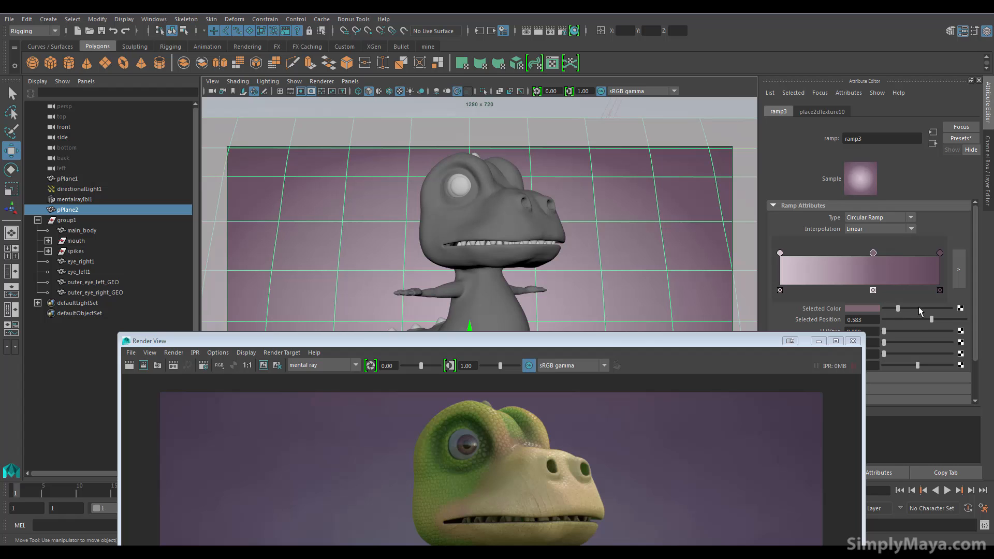
drag(898, 310, 893, 310)
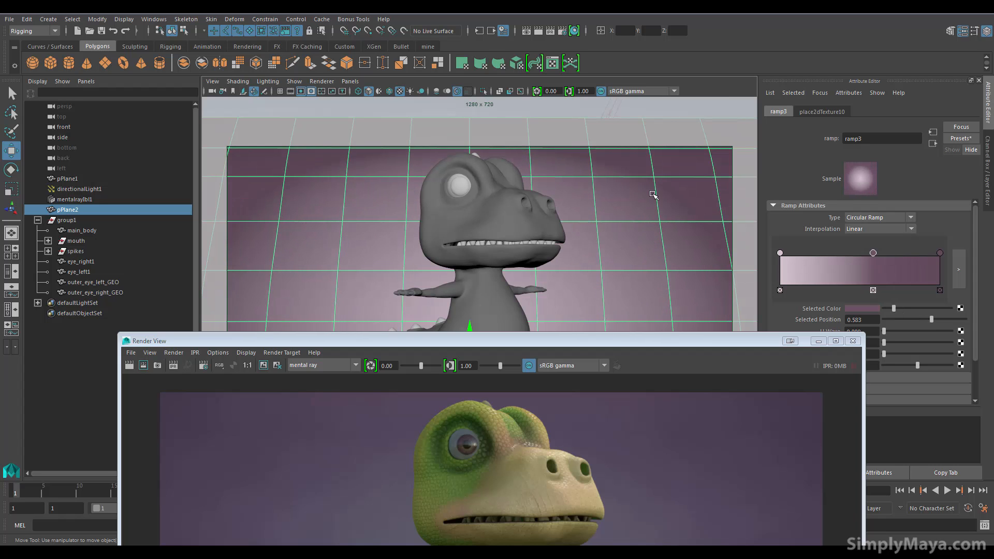
click(866, 230)
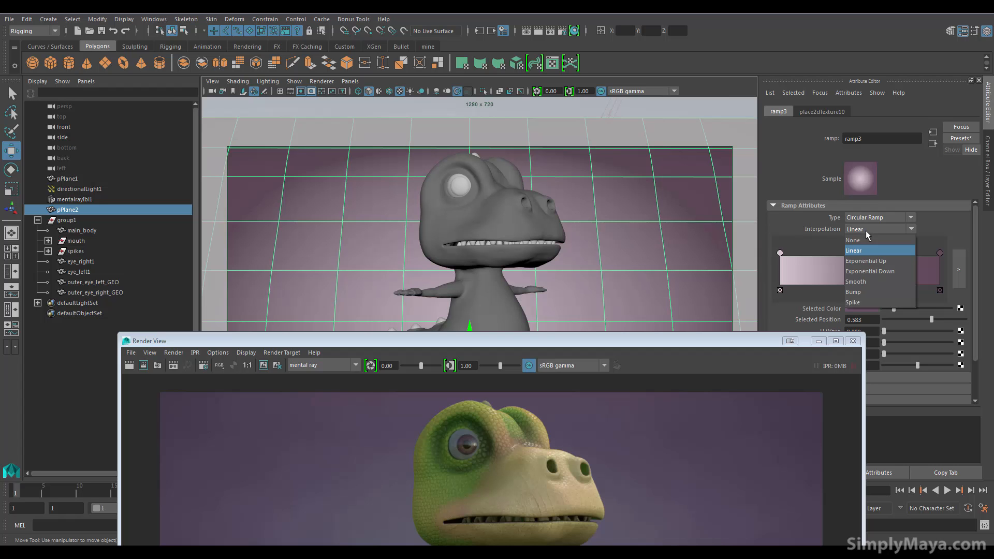
click(866, 284)
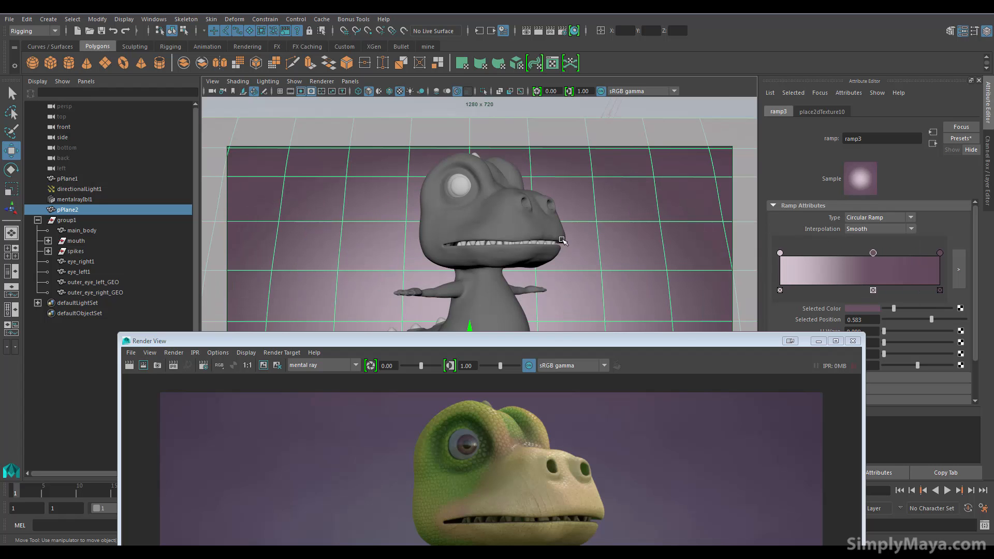
- Set Overall Quality and Lighting Quality to 1.00 in the mental ray render settings
drag(563, 344, 550, 71)
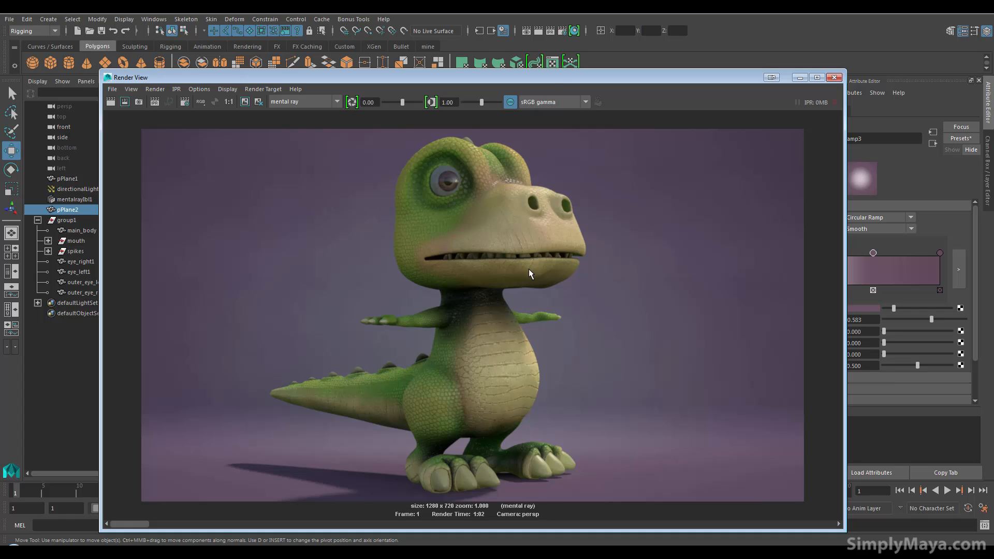
click(562, 30)
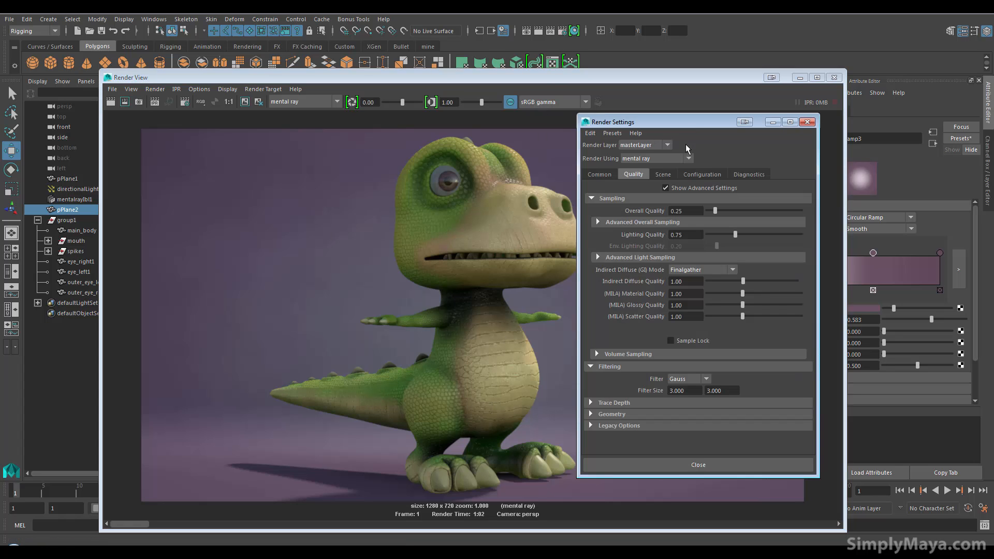
drag(692, 122, 502, 133)
double_click(488, 222)
text(1)
key(Return)
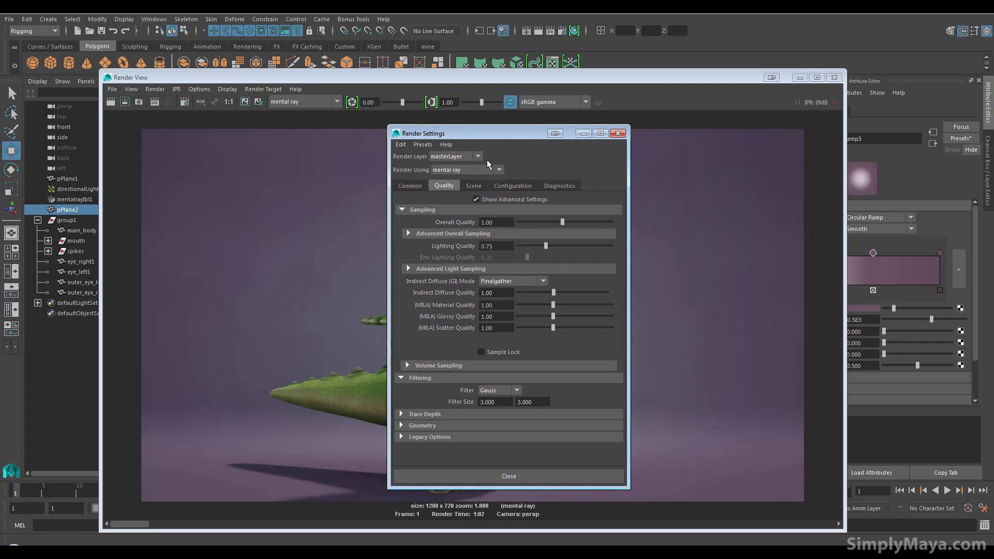
key(Tab)
text(1)
key(Return)
- In the legacy Final Gathering options, set Accuracy to 200 and Point Density to 1
click(410, 436)
scroll(420, 411, down, 10)
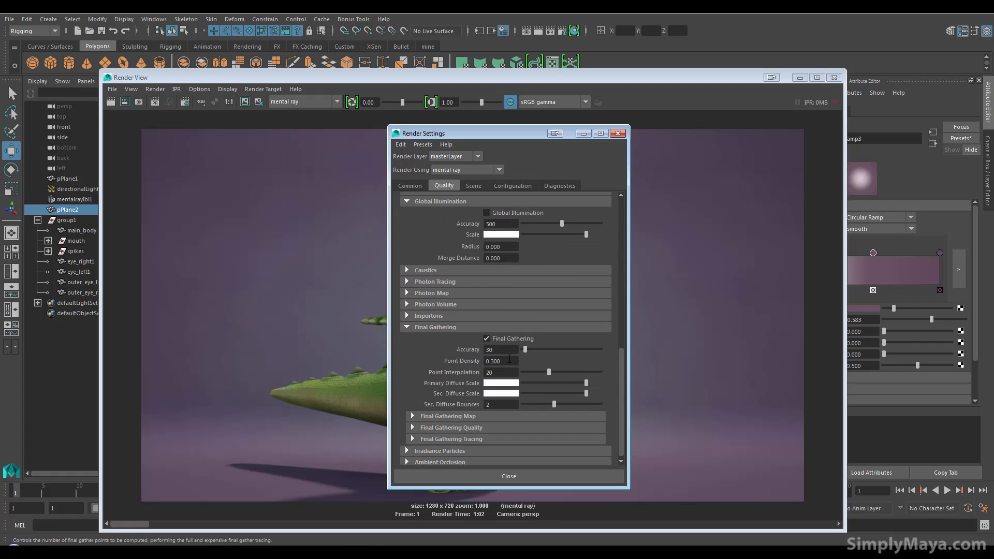
double_click(509, 353)
text(200)
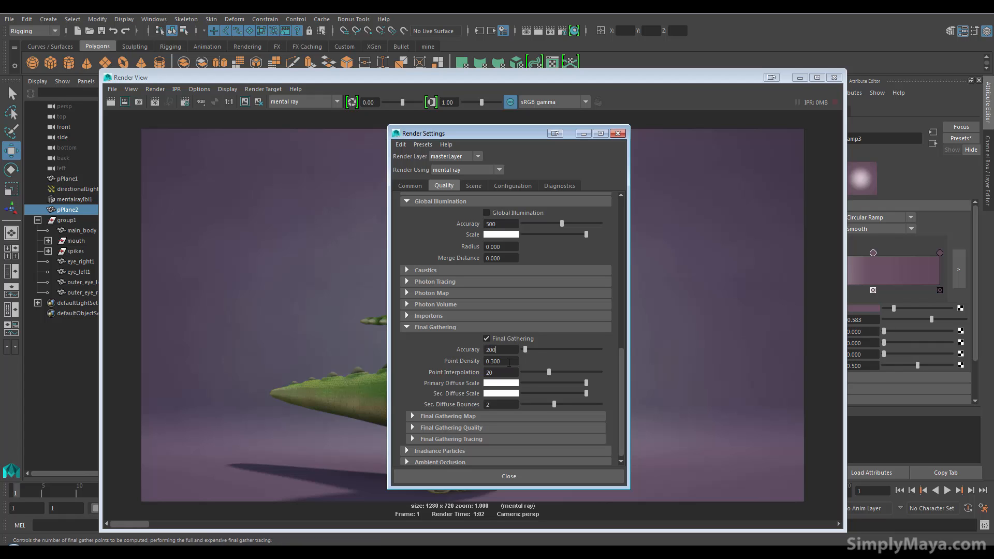
double_click(508, 361)
text(1)
key(Return)
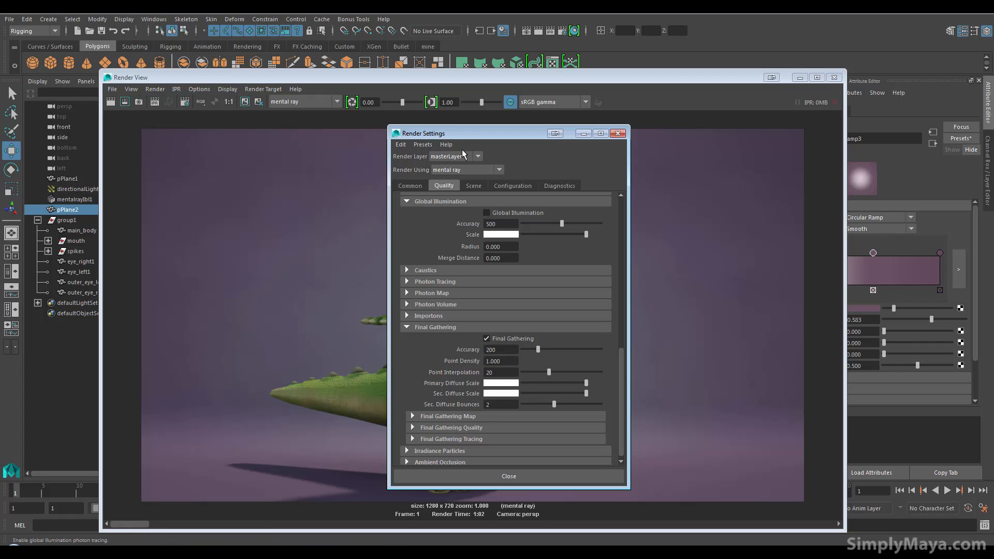
- Review the sampling quality and Final Gathering values in the render settings beside the rendered dinosaur
drag(470, 136, 605, 117)
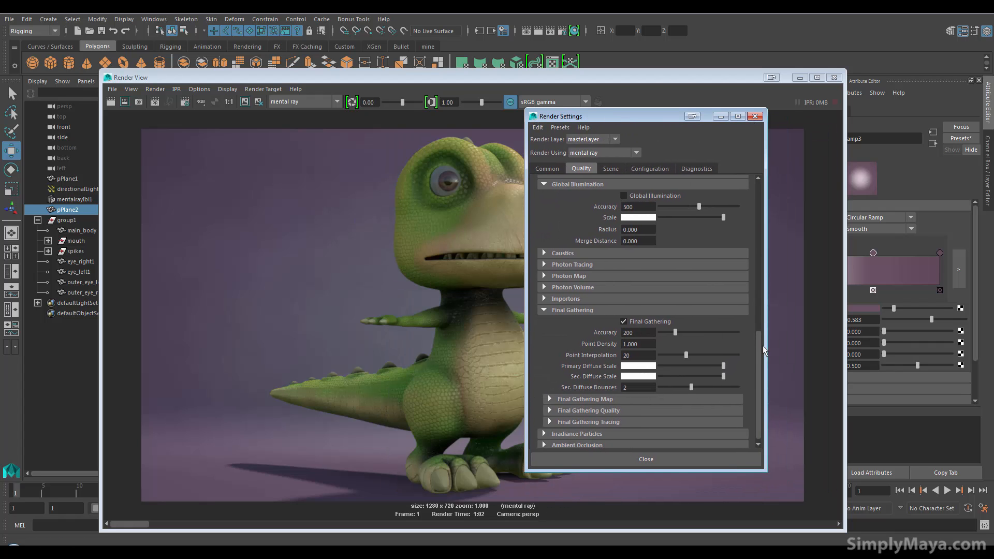
drag(760, 345, 759, 186)
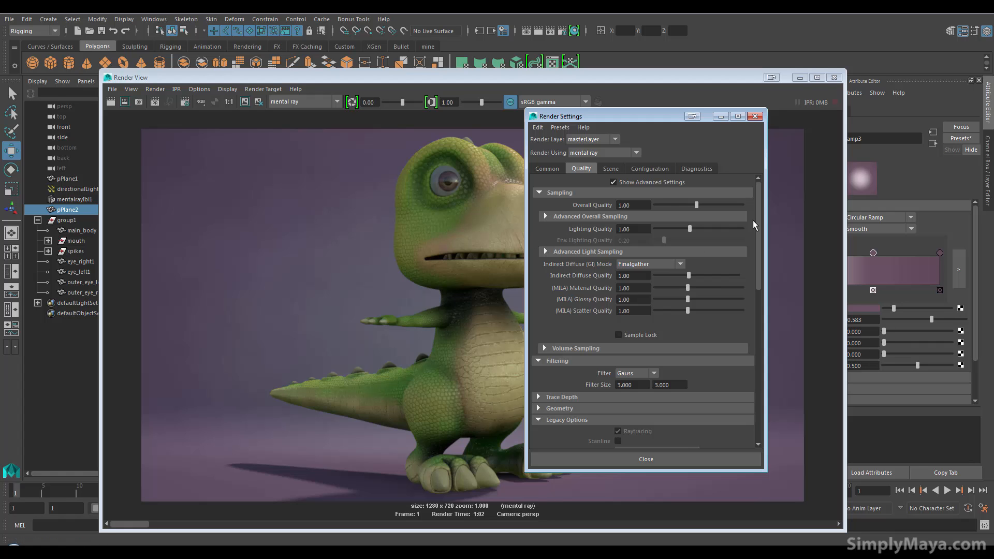
drag(758, 233, 746, 354)
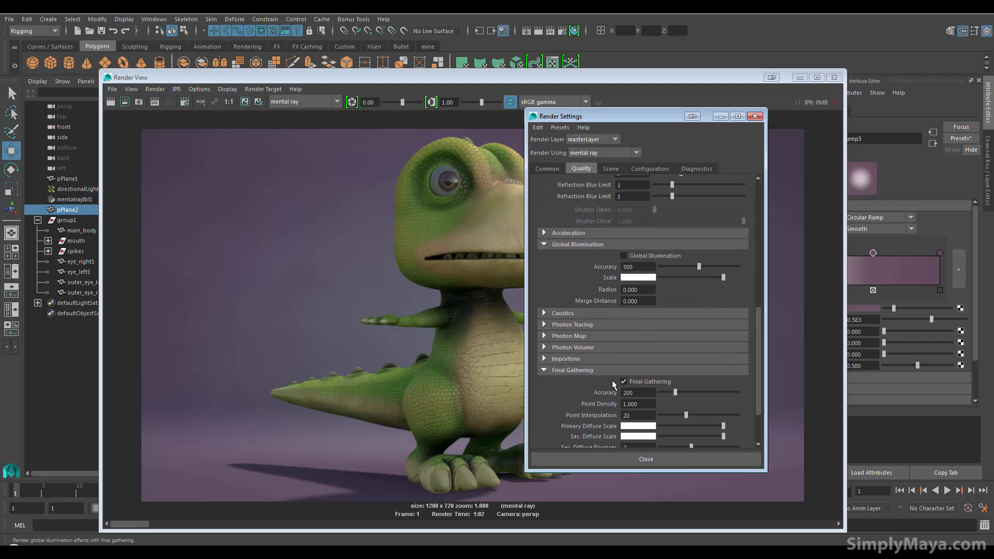
- Close the render settings and render the dinosaur scene again with mental ray
click(754, 117)
drag(667, 78, 667, 64)
click(465, 282)
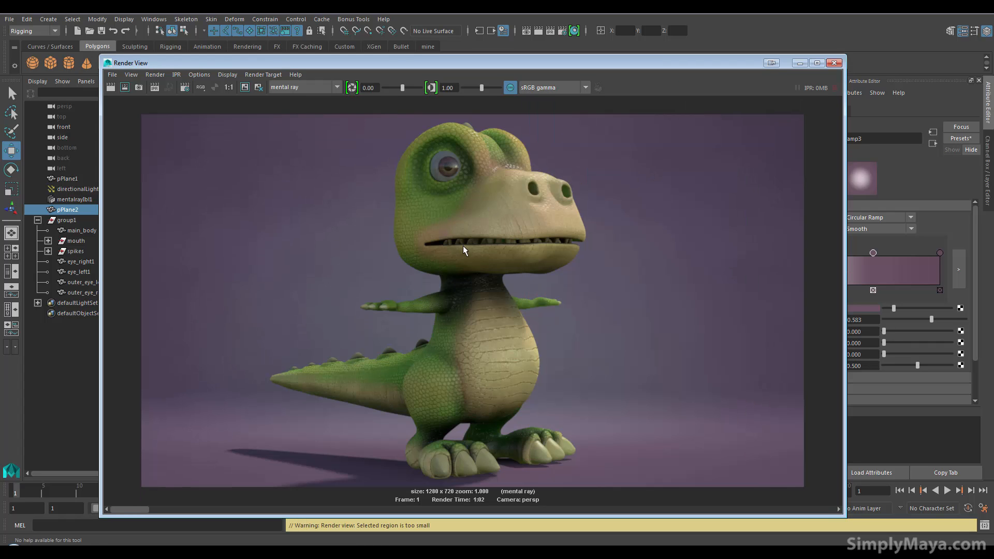
click(111, 87)
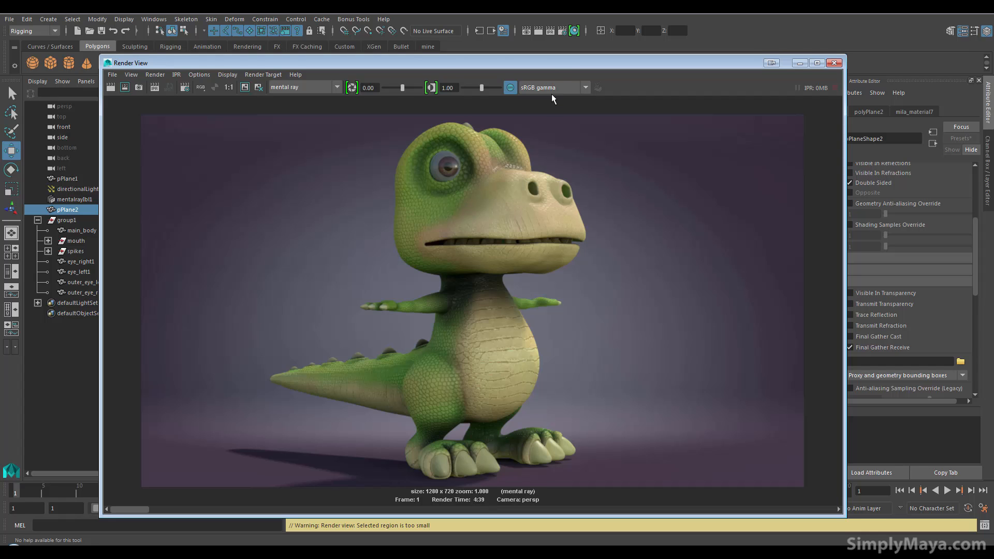
drag(551, 64, 549, 53)
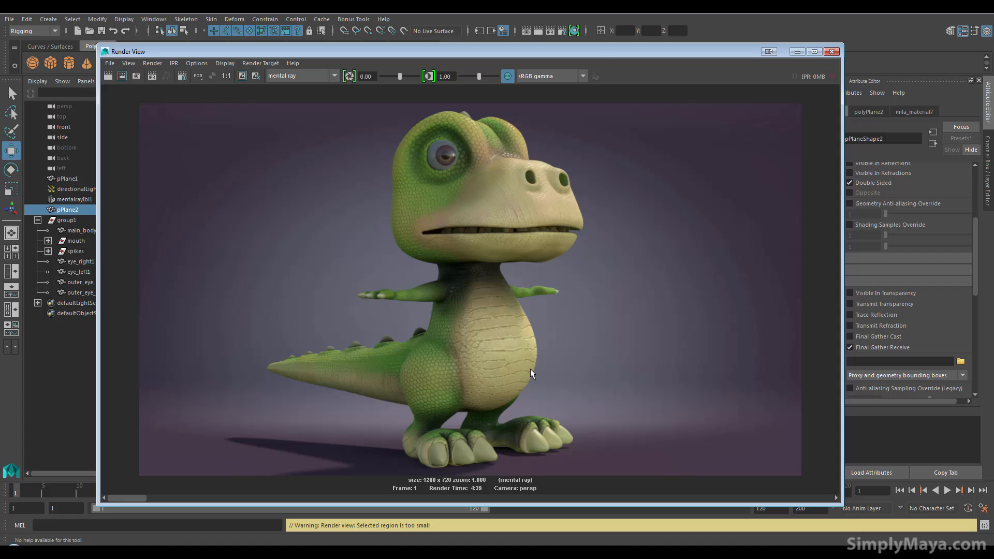
- Move the render aside to review the directional light's raytrace shadow attributes, then bring the render back into view
drag(604, 52, 603, 349)
click(612, 106)
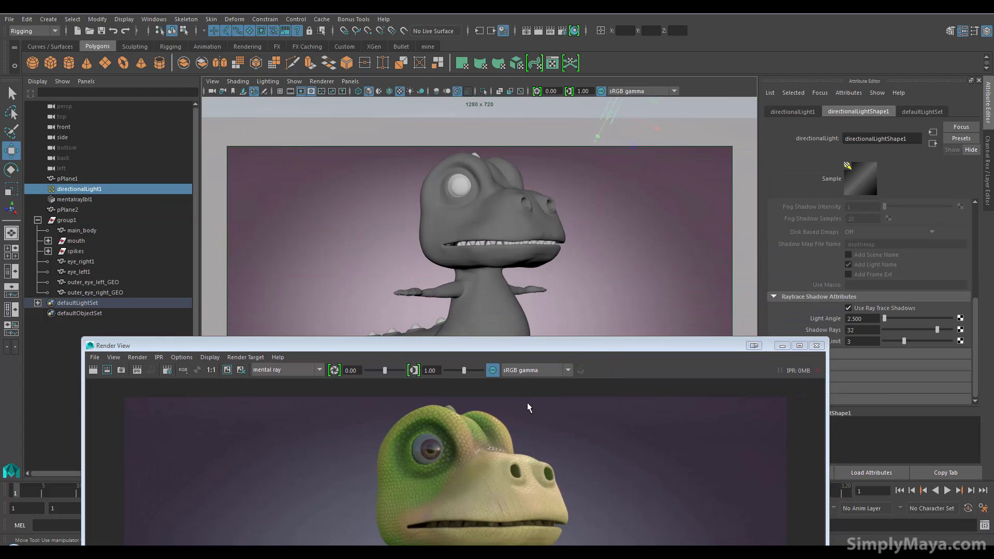
drag(539, 351, 570, 82)
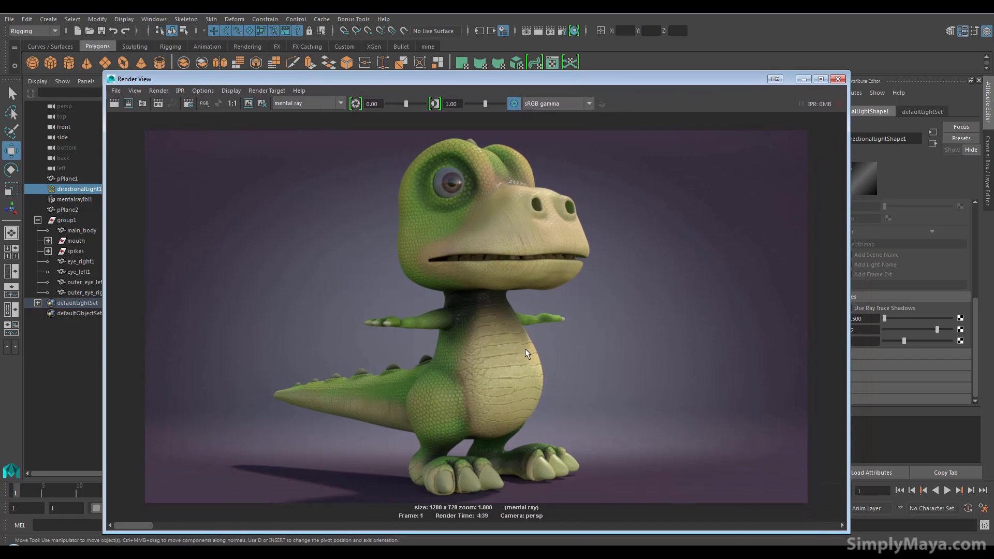
- Minimize the render window and review the material layers assigned to the dinosaur's main body
click(803, 79)
click(482, 220)
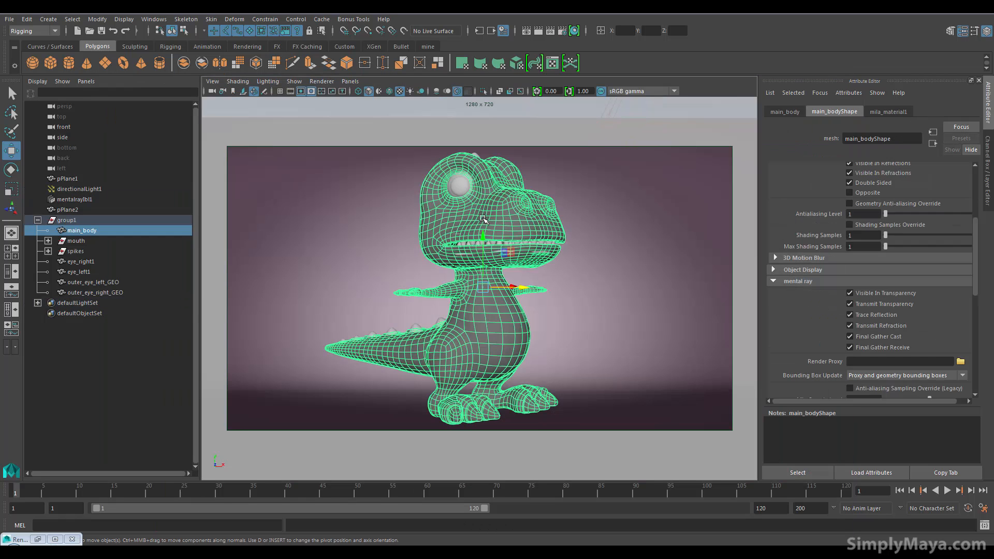
right_click(482, 218)
click(471, 460)
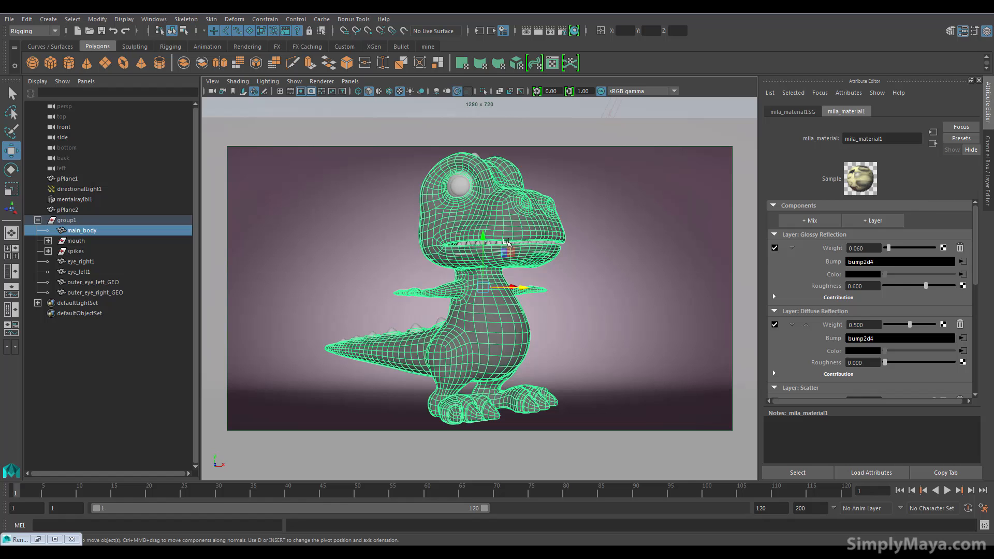
click(505, 240)
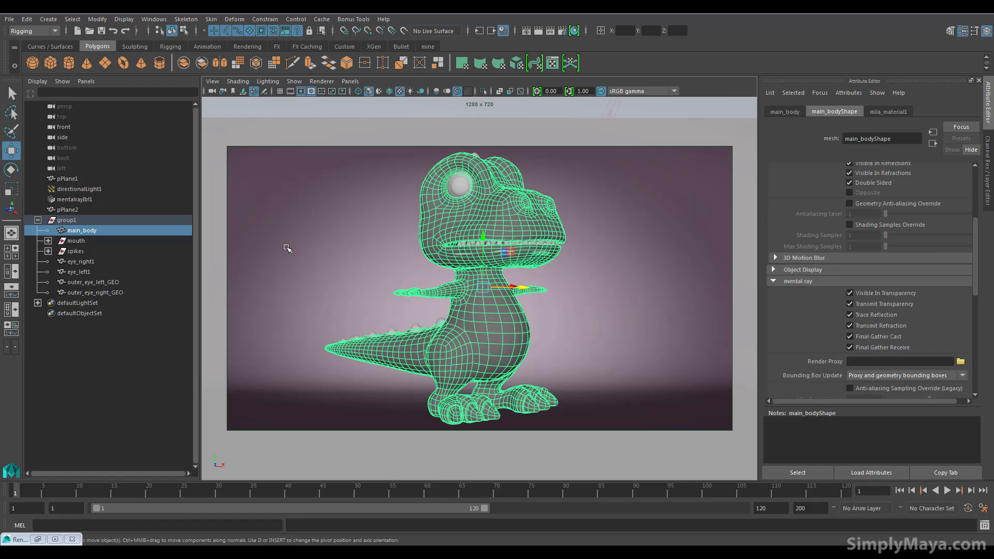
- Select the spikes group and review the attributes of its assigned mila material
click(94, 250)
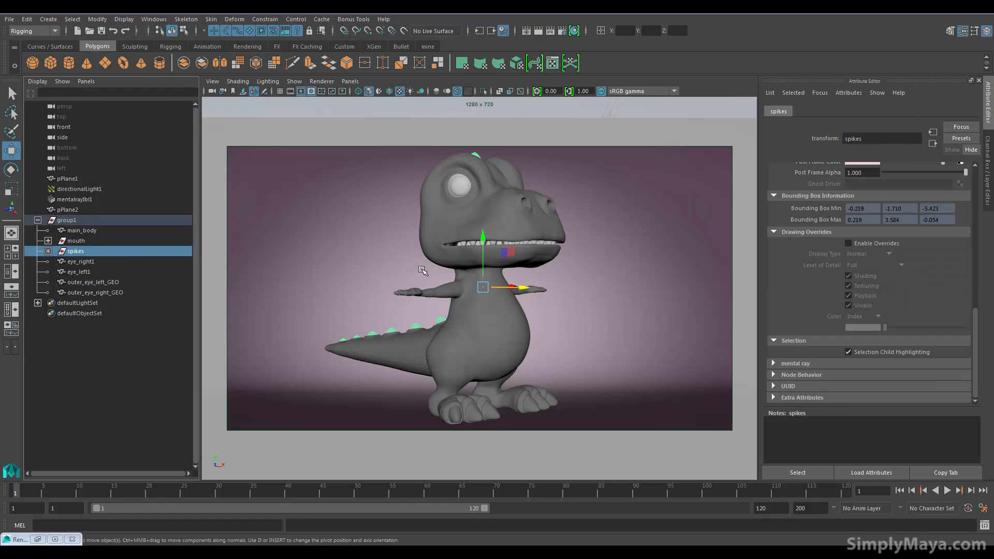
right_click(414, 252)
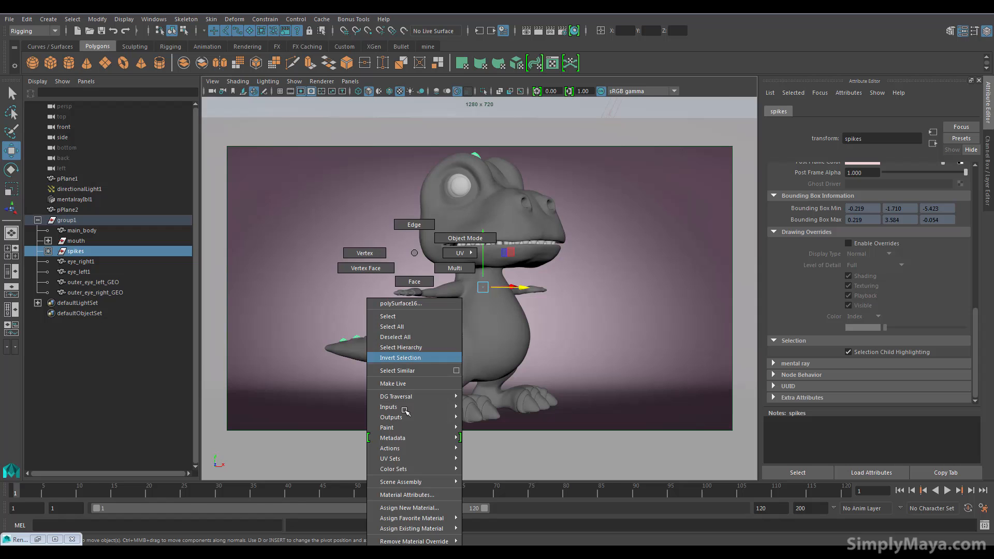
click(407, 494)
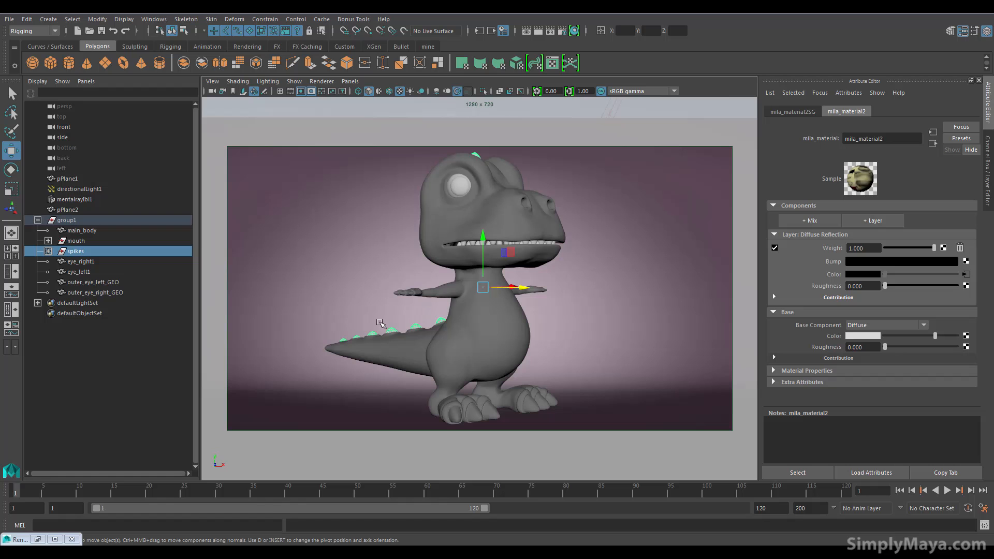
- Restore the render window and compare the stored posed and three-dinosaur renders with the latest one
click(37, 539)
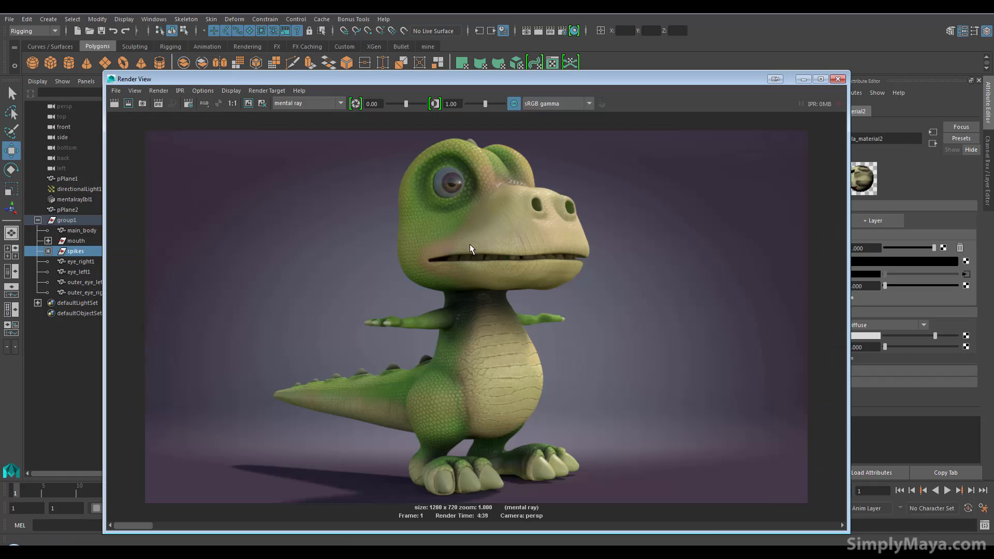
drag(721, 79, 648, 68)
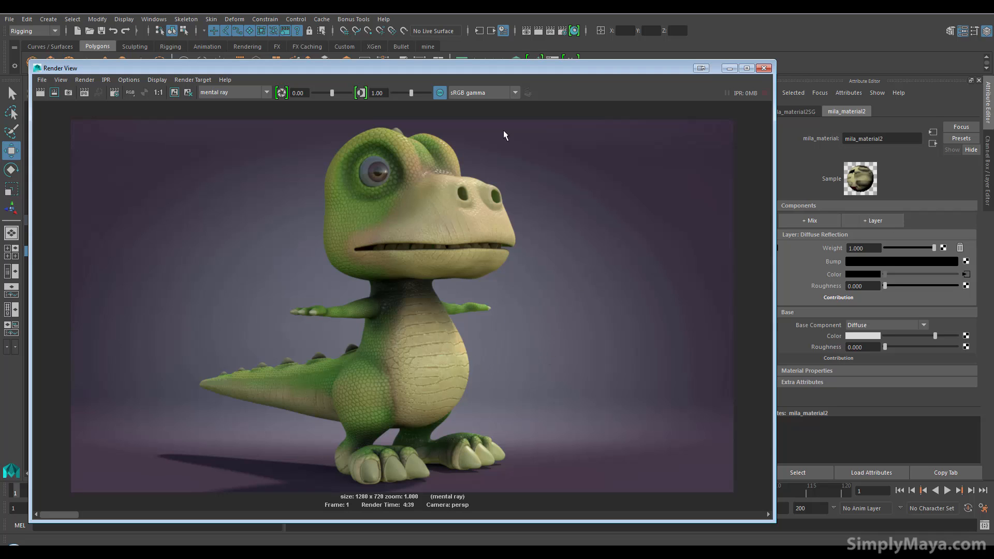
drag(514, 69, 528, 60)
drag(75, 505, 852, 492)
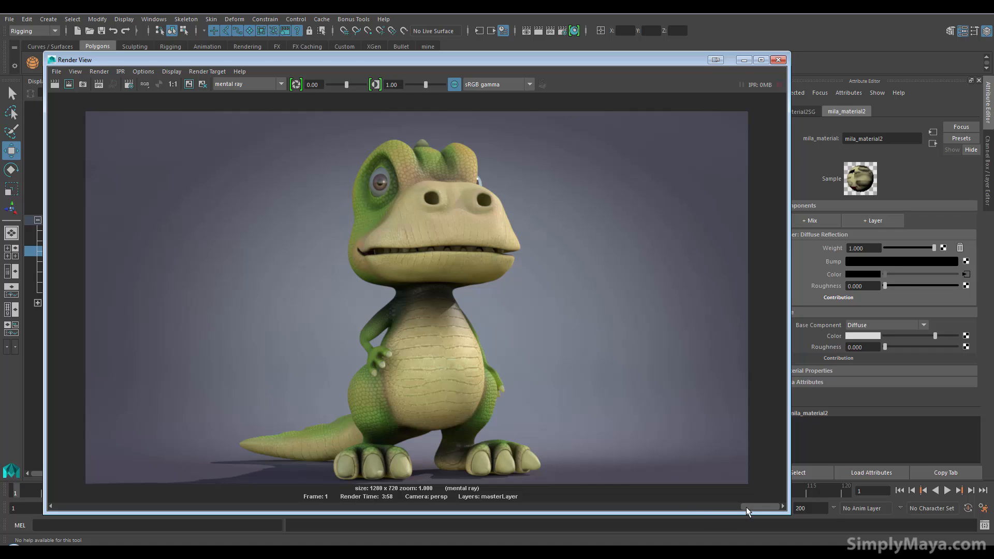
click(714, 506)
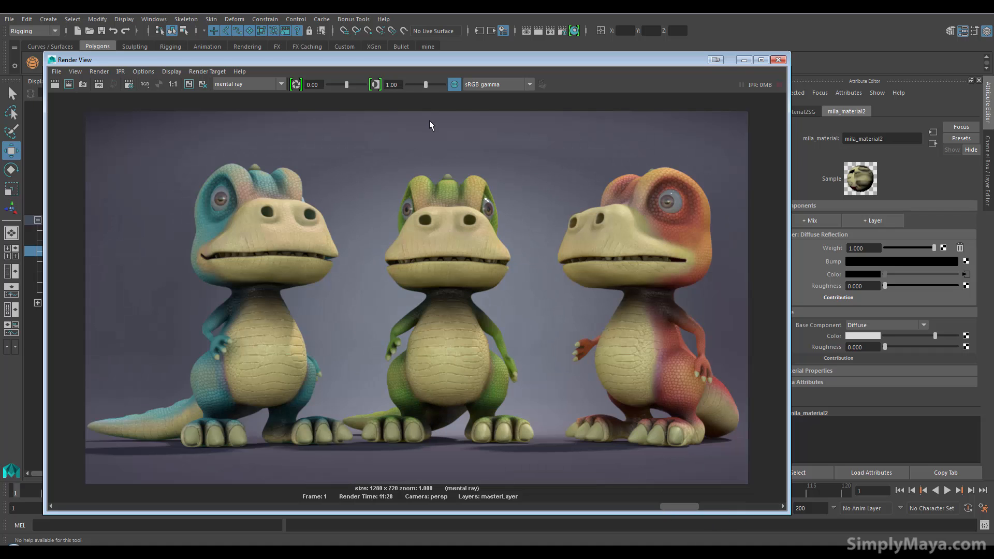
drag(673, 505, 54, 499)
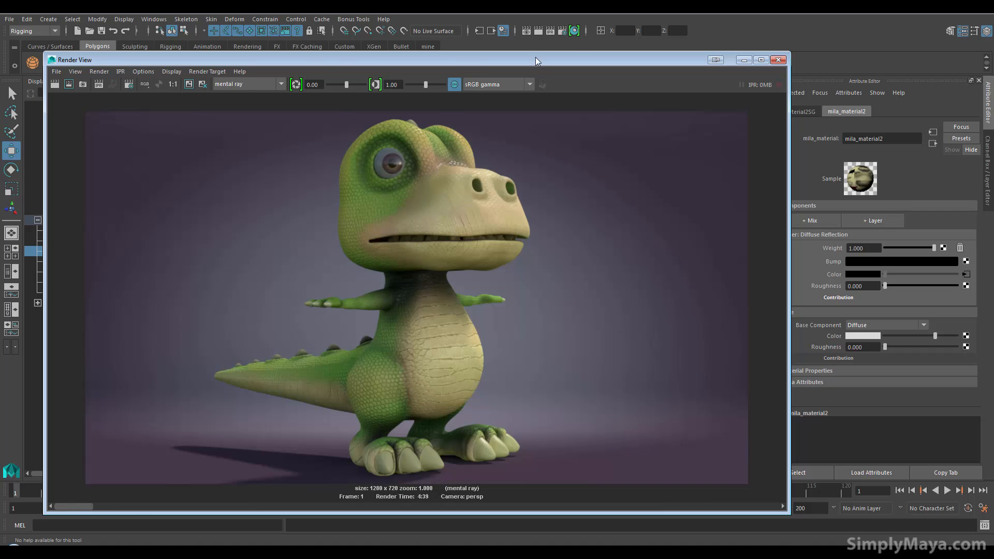
- Review the backdrop plane's material and the ramp connected to its color, then return to the finished render
drag(536, 57, 512, 258)
click(640, 192)
right_drag(640, 193, 637, 433)
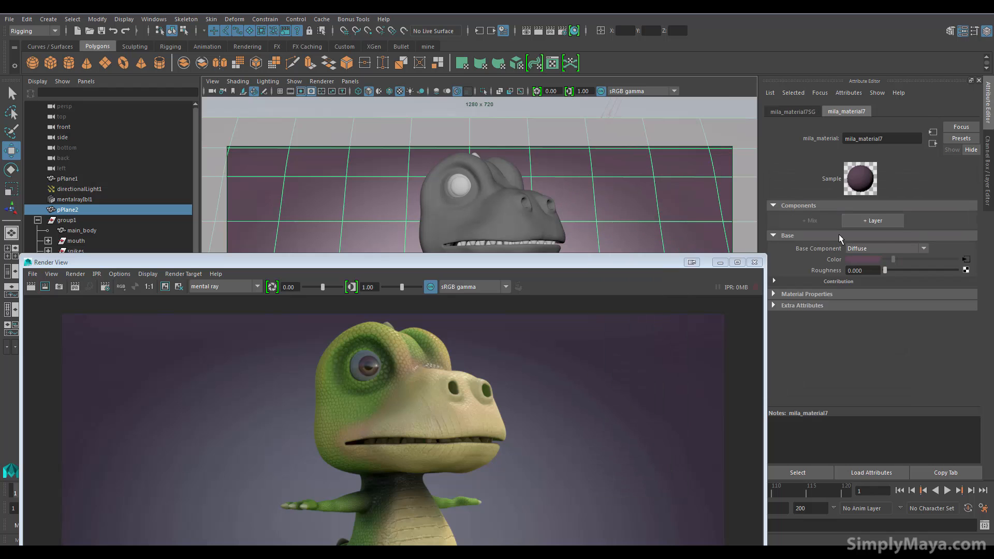
click(964, 260)
drag(536, 264, 626, 60)
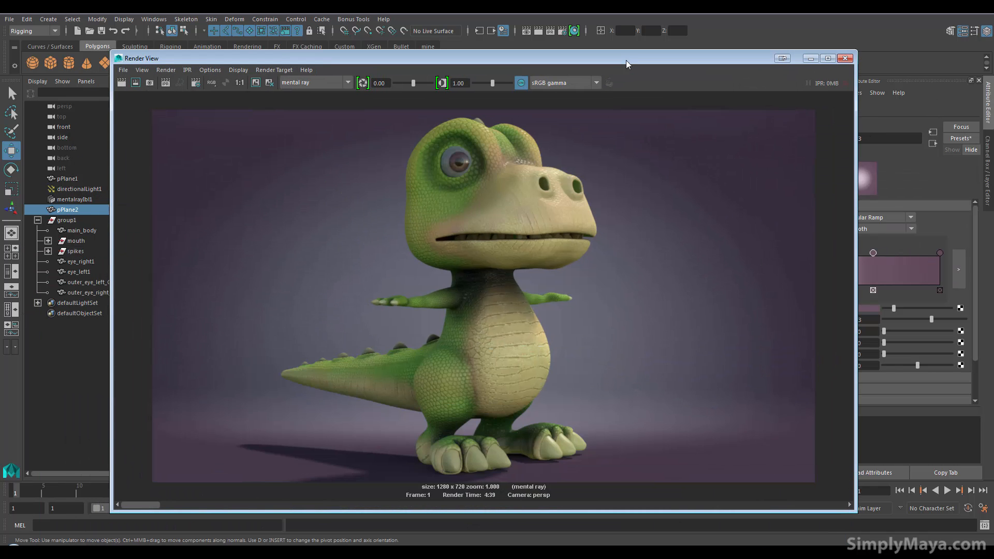